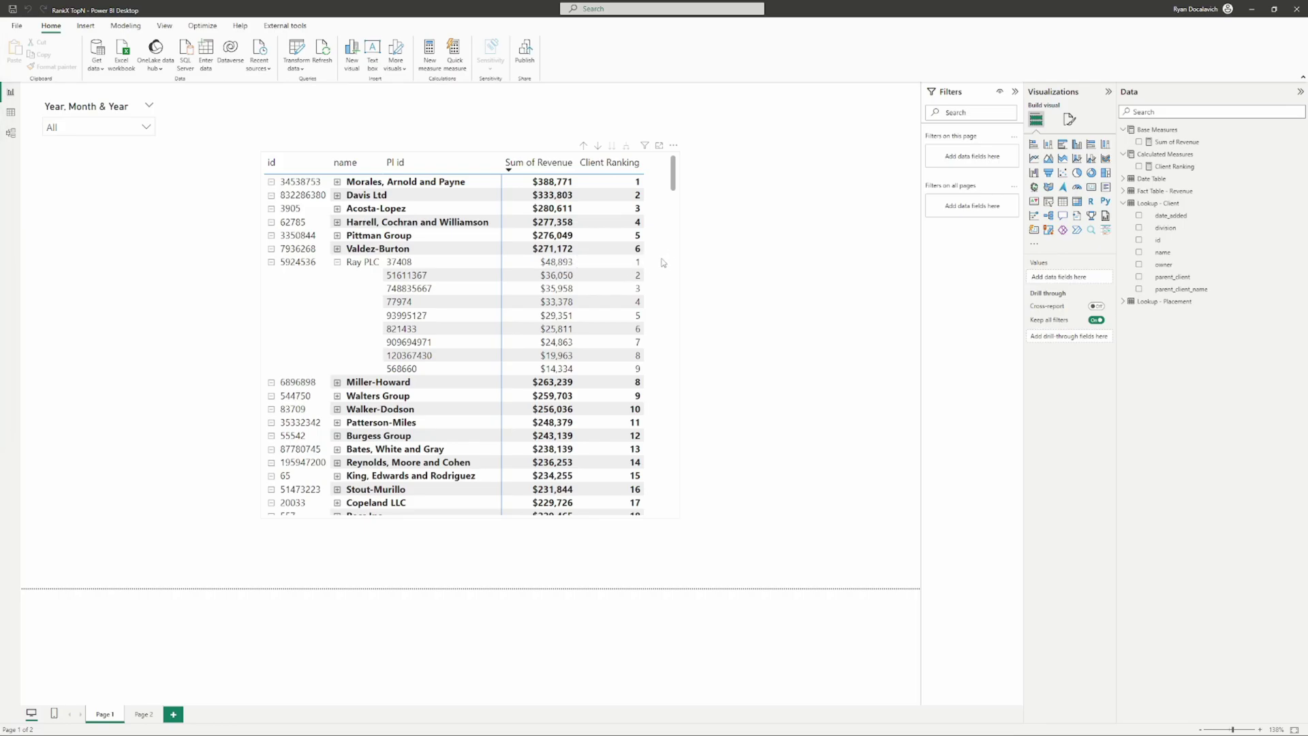
# - Inspect the Page 1 client ranking matrix, then deselect it
pyautogui.click(663, 261)
pyautogui.click(777, 277)
pyautogui.click(143, 715)
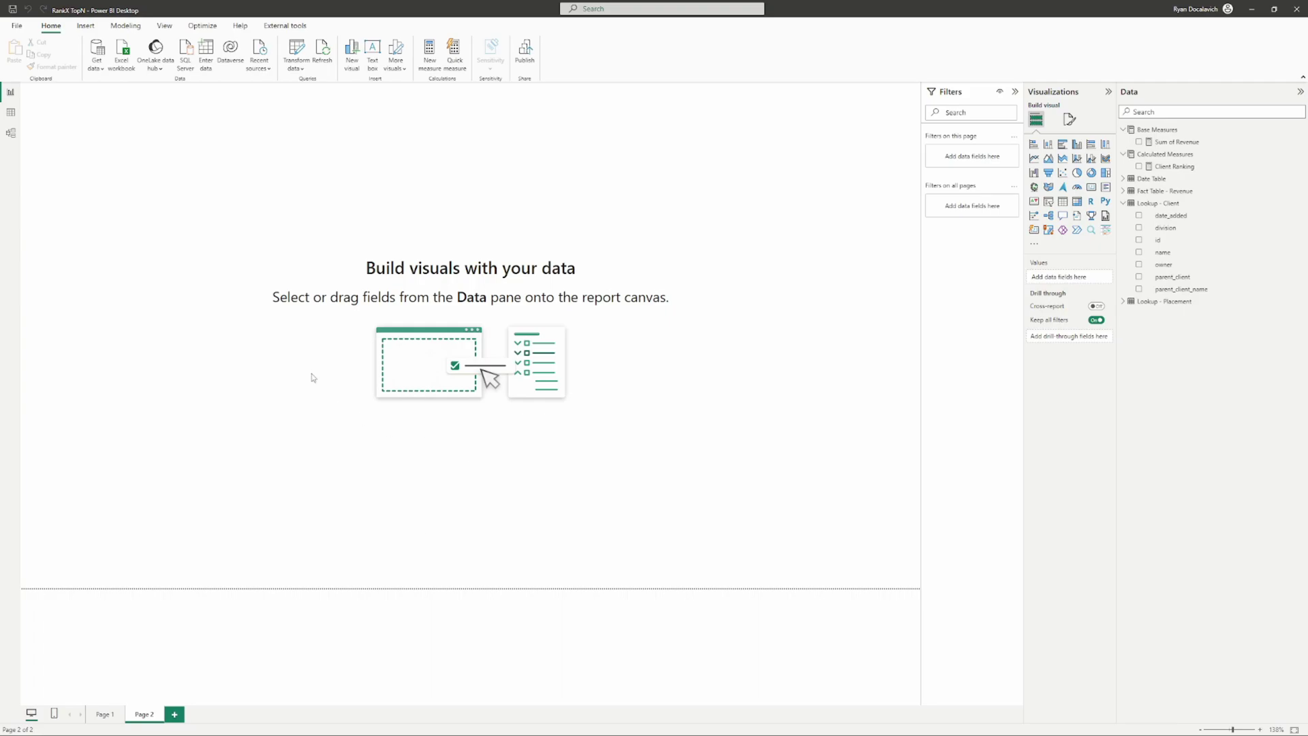
pyautogui.click(10, 133)
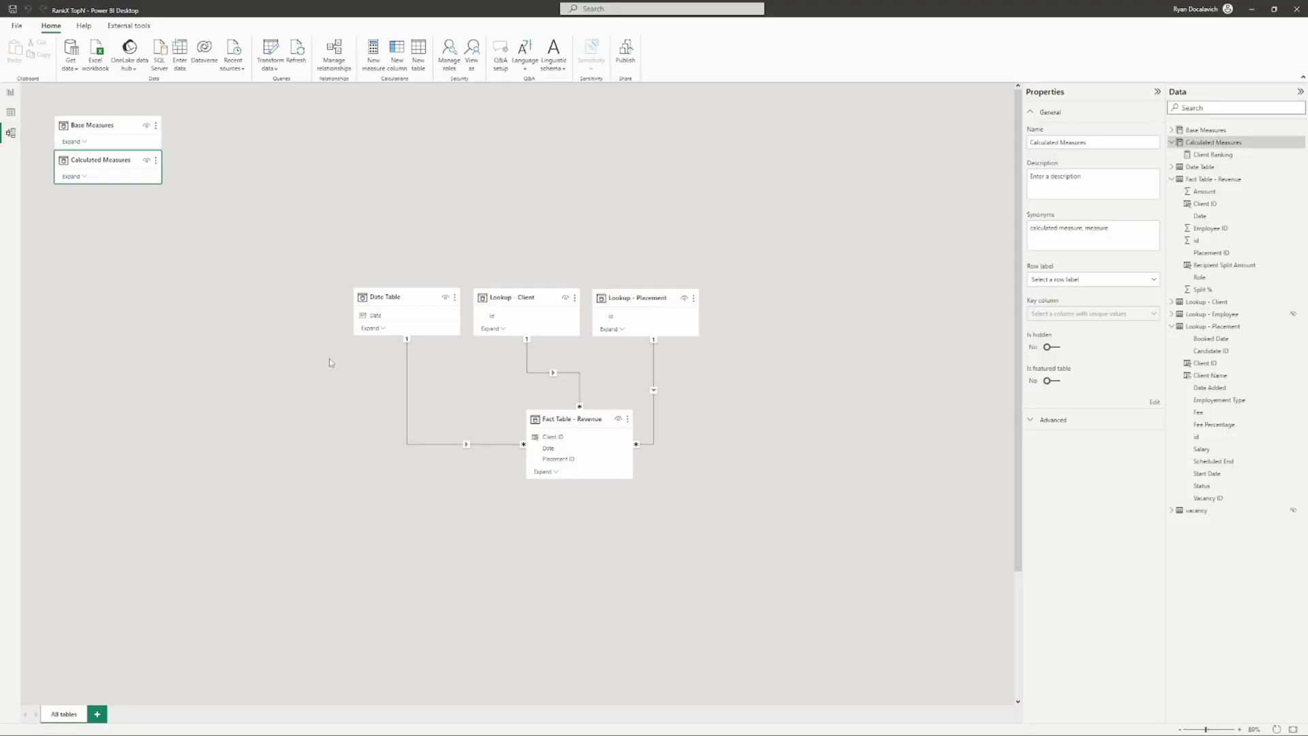
pyautogui.click(400, 298)
pyautogui.scroll(-1, 400, 298)
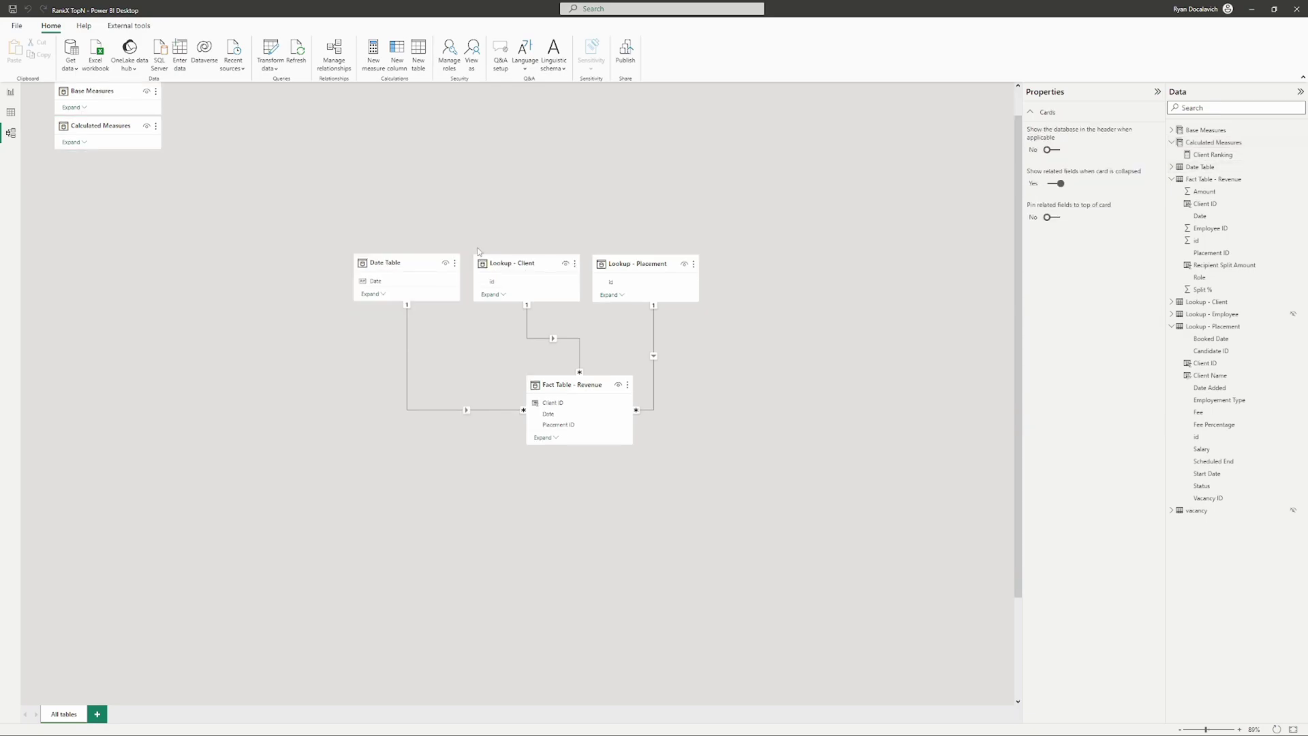
pyautogui.click(400, 259)
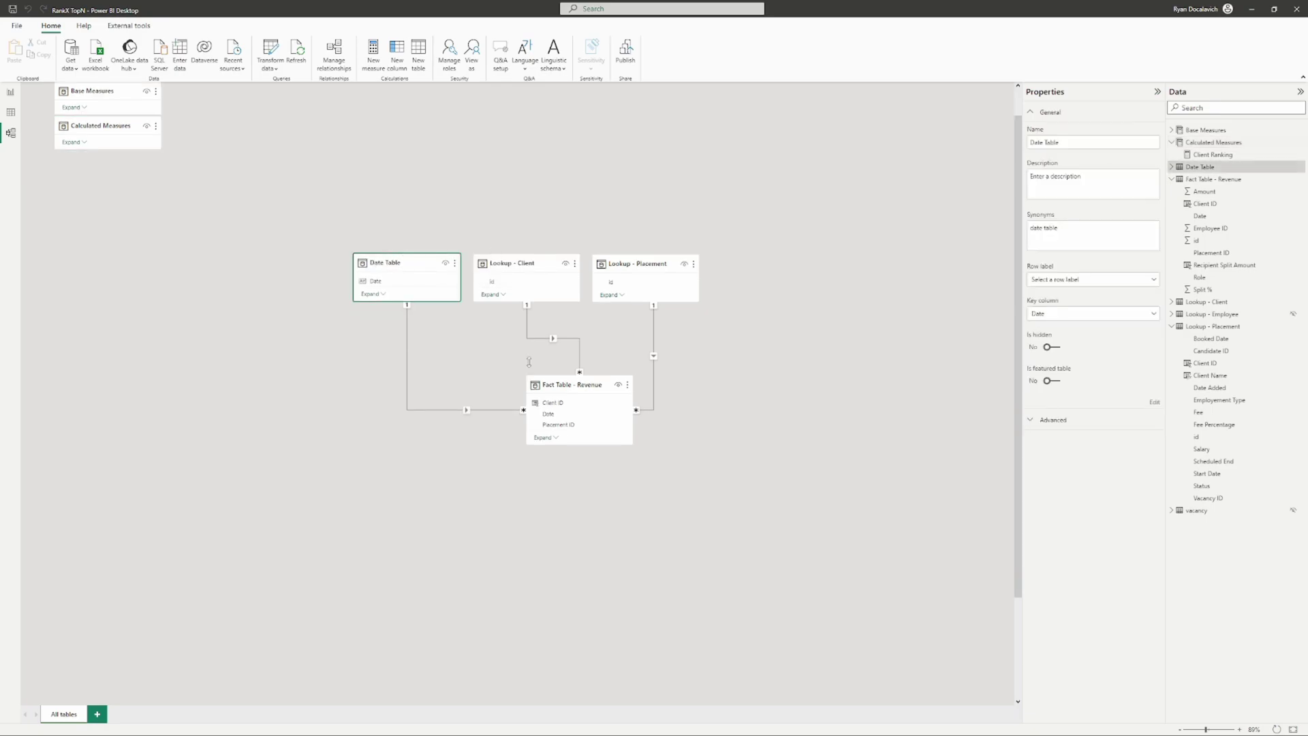
pyautogui.click(529, 255)
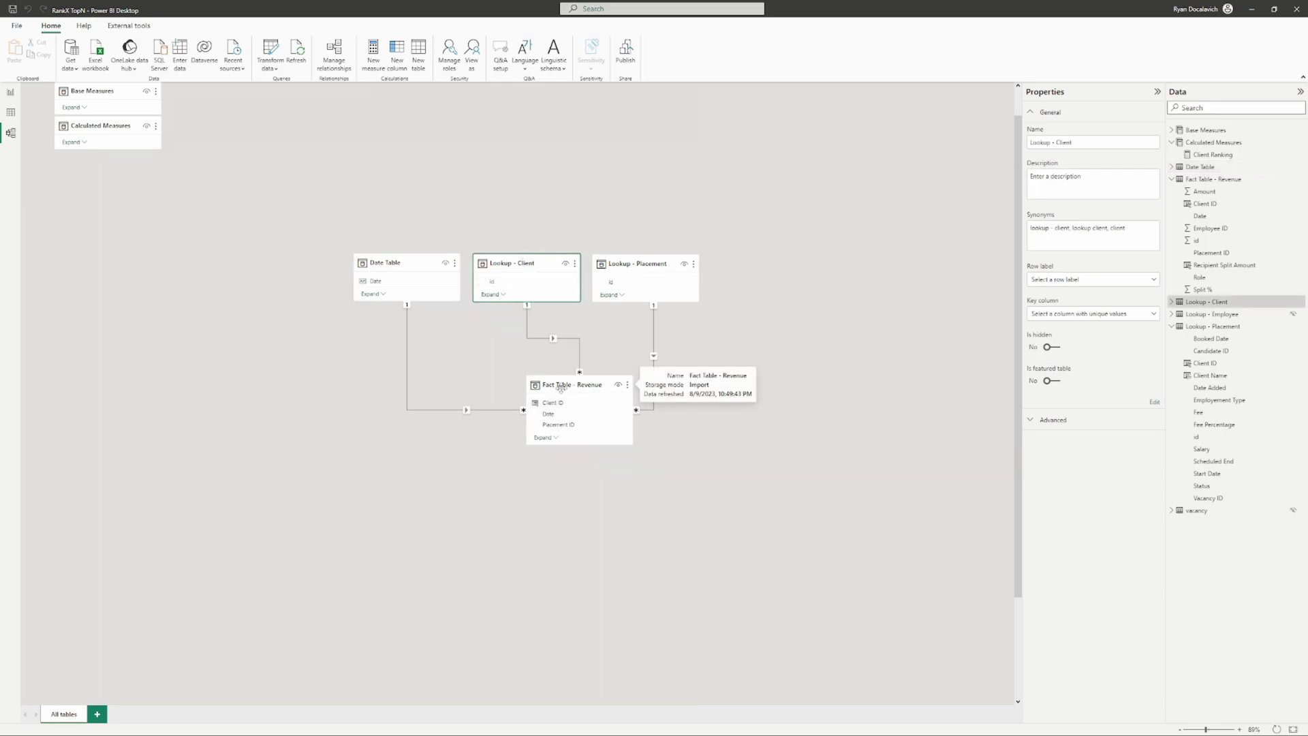
pyautogui.click(656, 263)
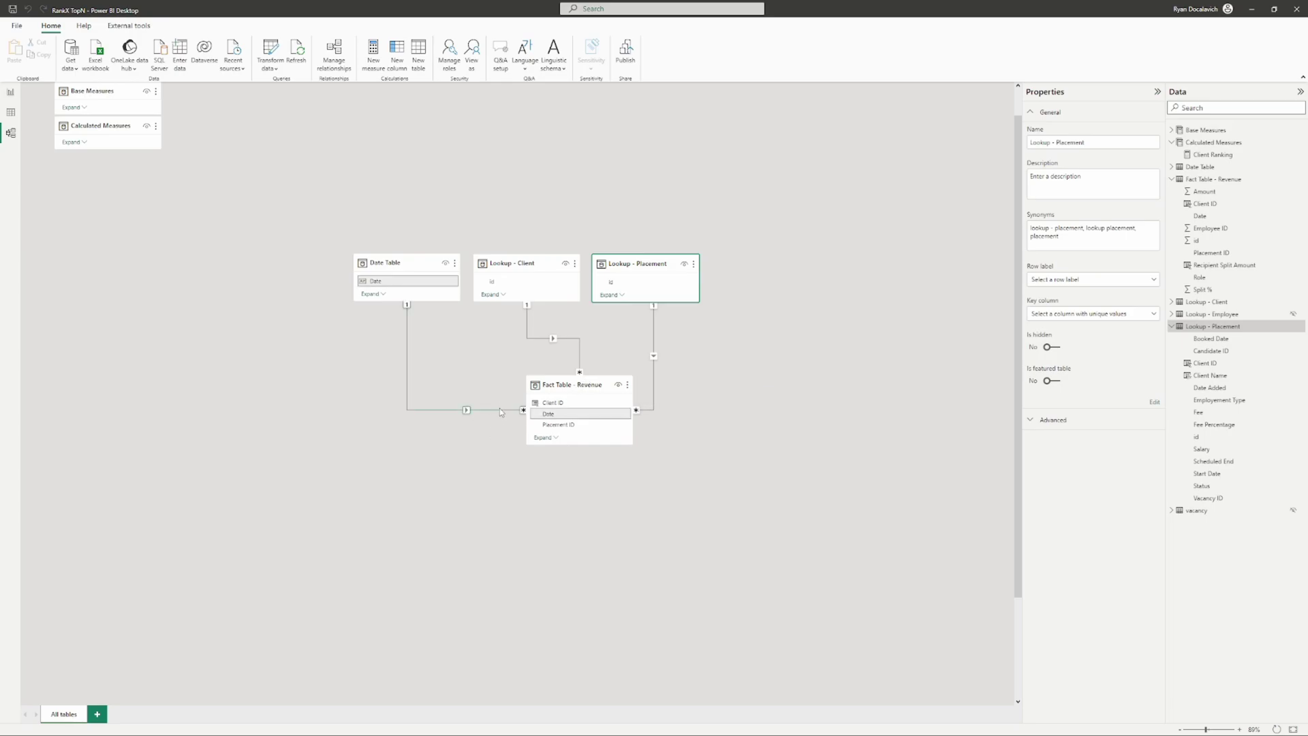
pyautogui.scroll(-1, 581, 301)
pyautogui.scroll(2, 576, 286)
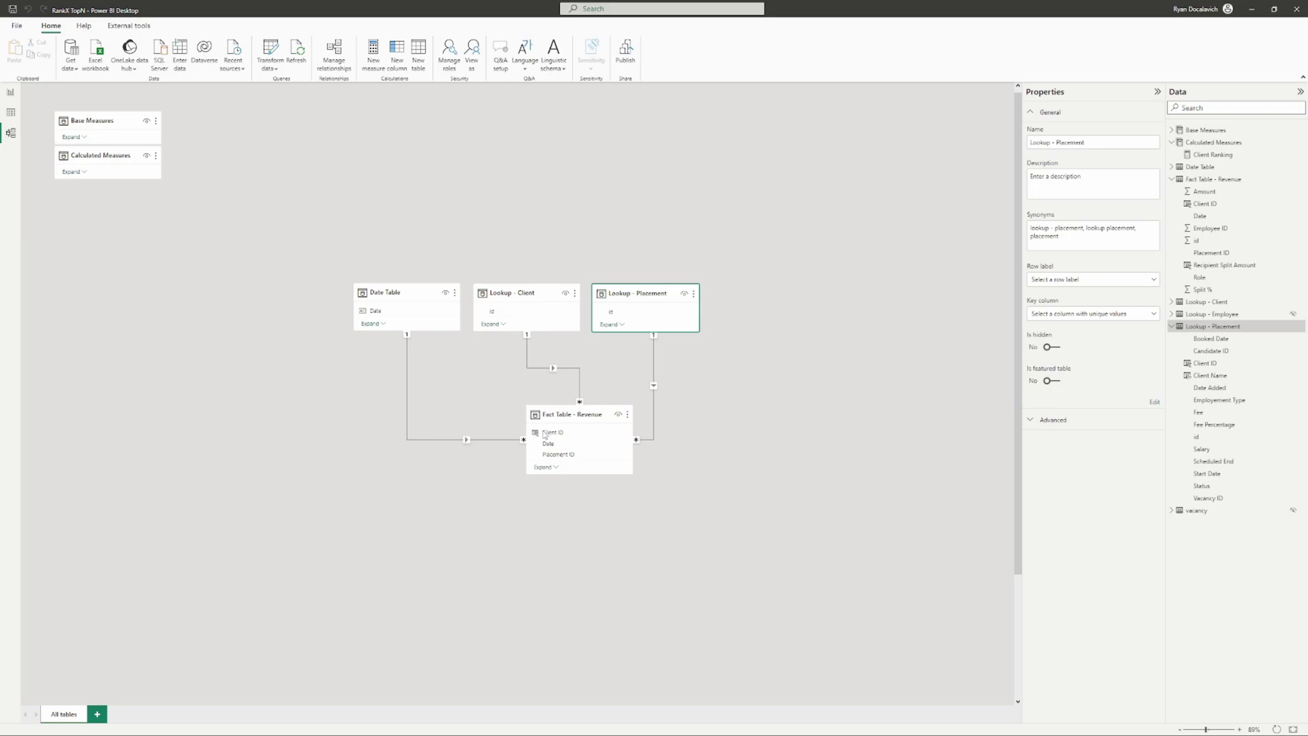
pyautogui.scroll(-2, 287, 191)
pyautogui.click(287, 191)
pyautogui.click(8, 94)
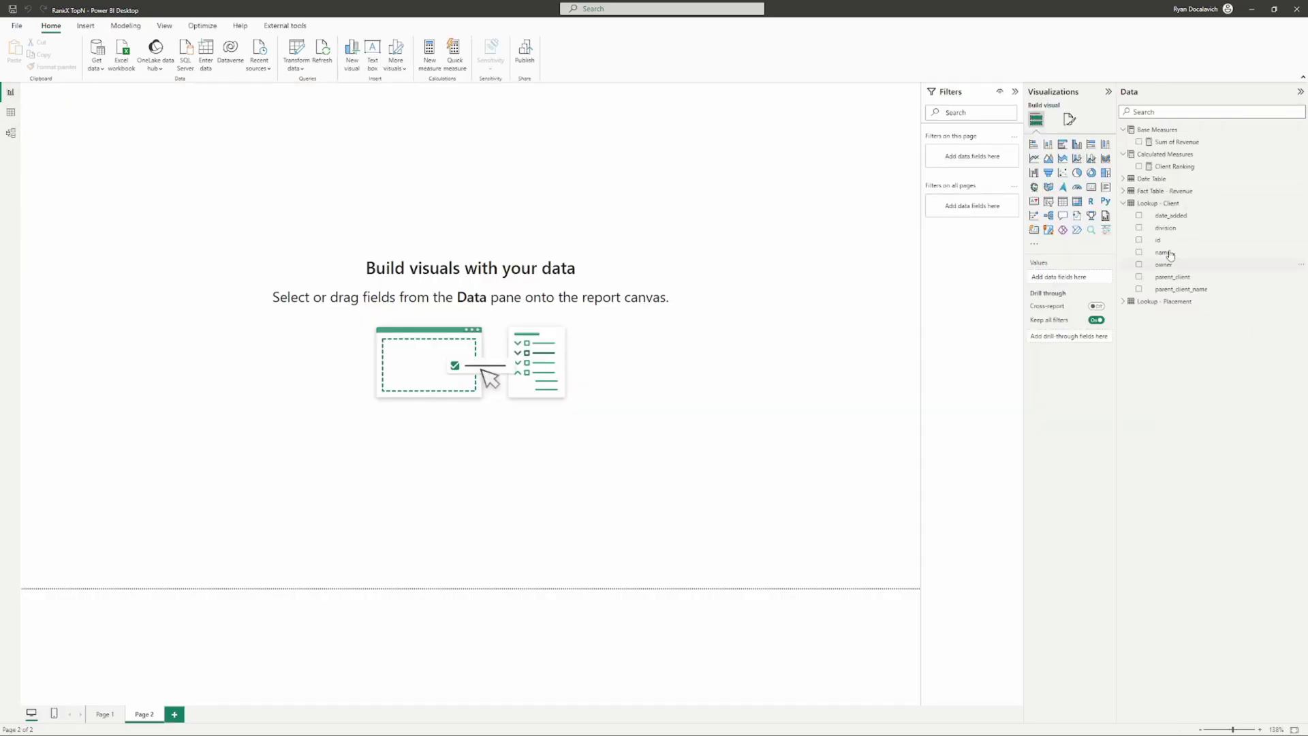
# - Start a table with client id and name, and check the Sum of Revenue measure's formula
pyautogui.moveTo(1163, 240); pyautogui.dragTo(641, 266)
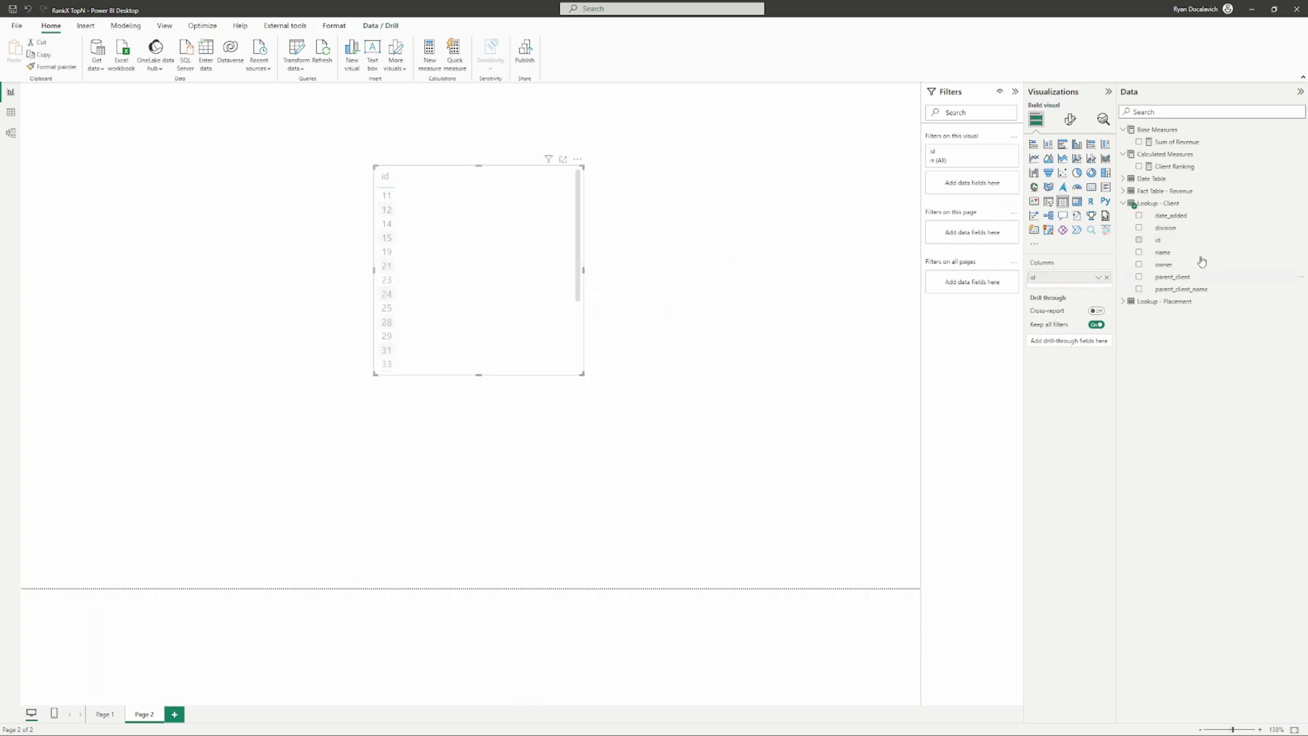
pyautogui.moveTo(1050, 289); pyautogui.dragTo(1051, 289)
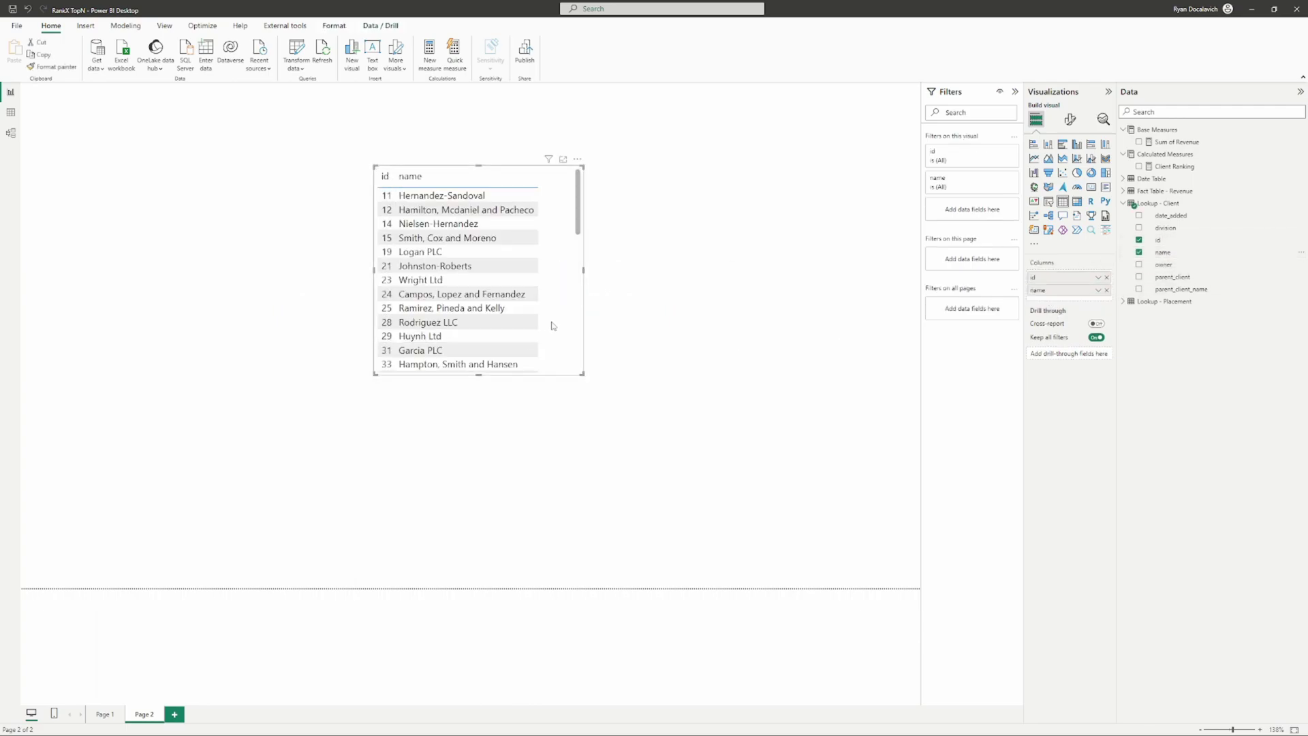
pyautogui.click(1185, 155)
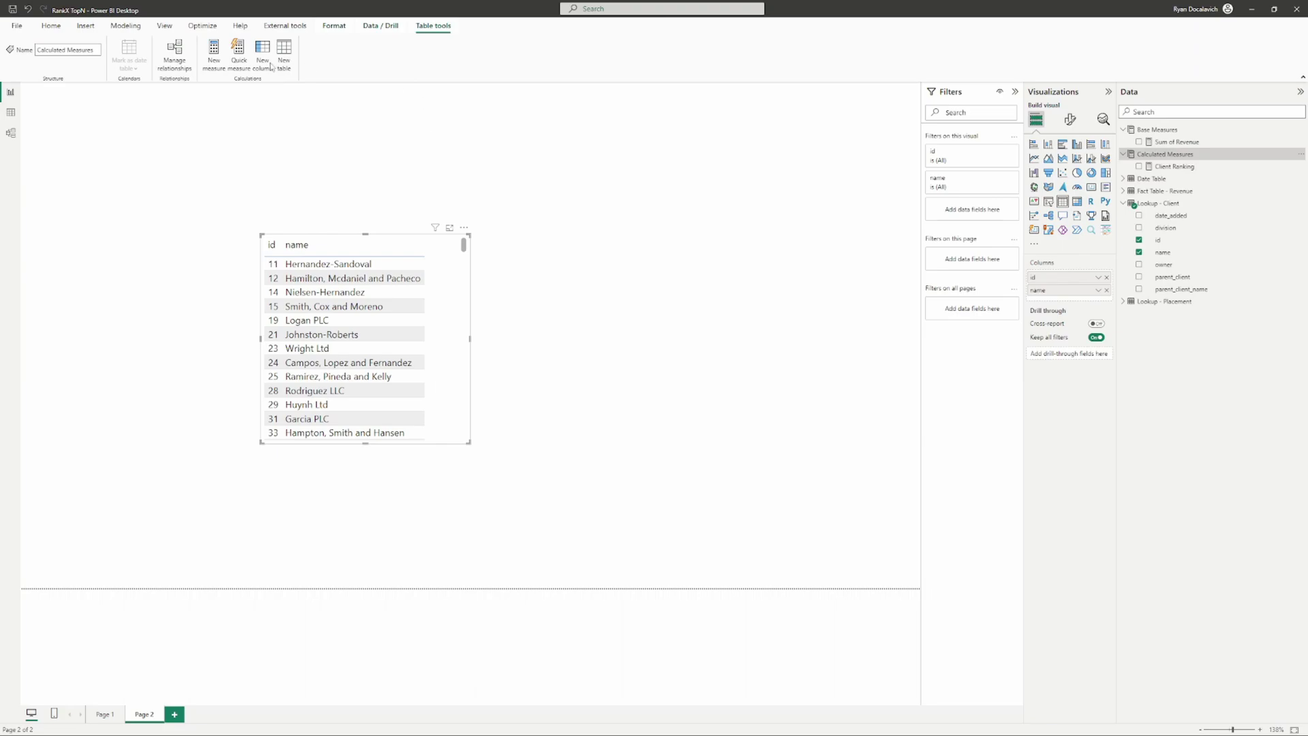
pyautogui.click(214, 55)
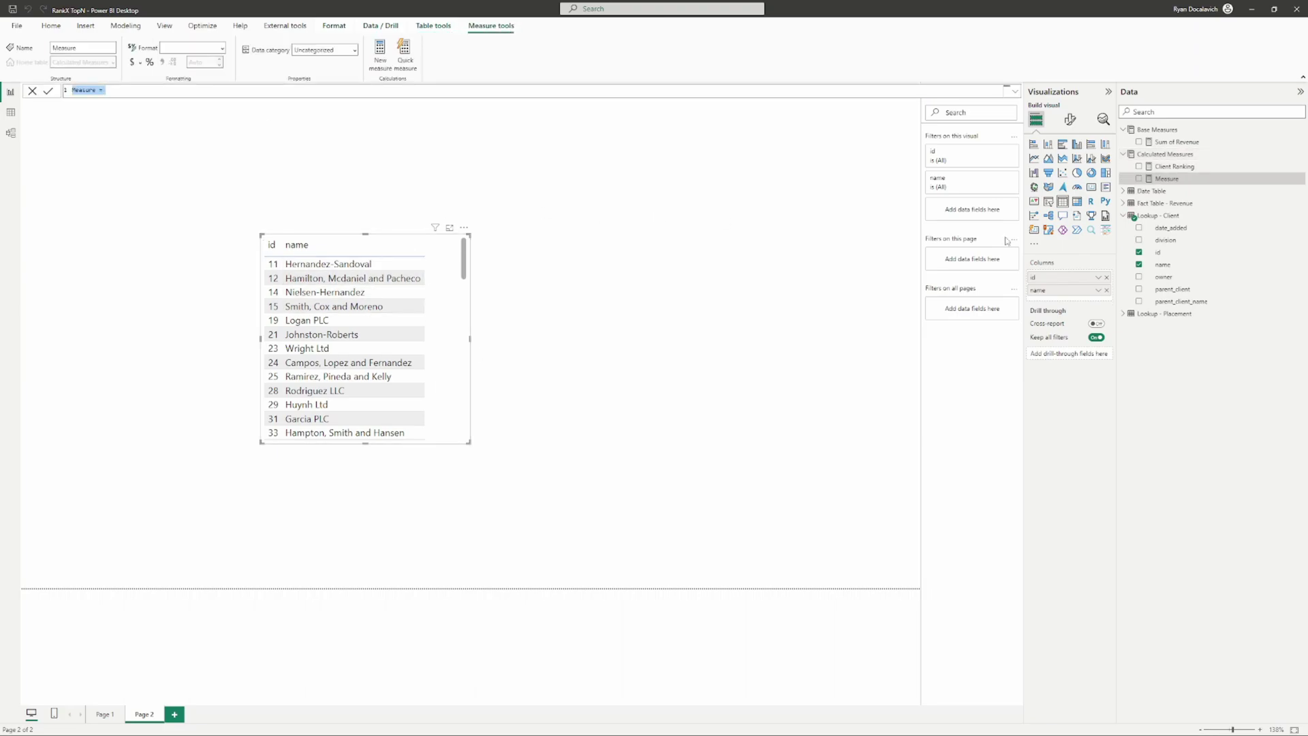
pyautogui.click(294, 114)
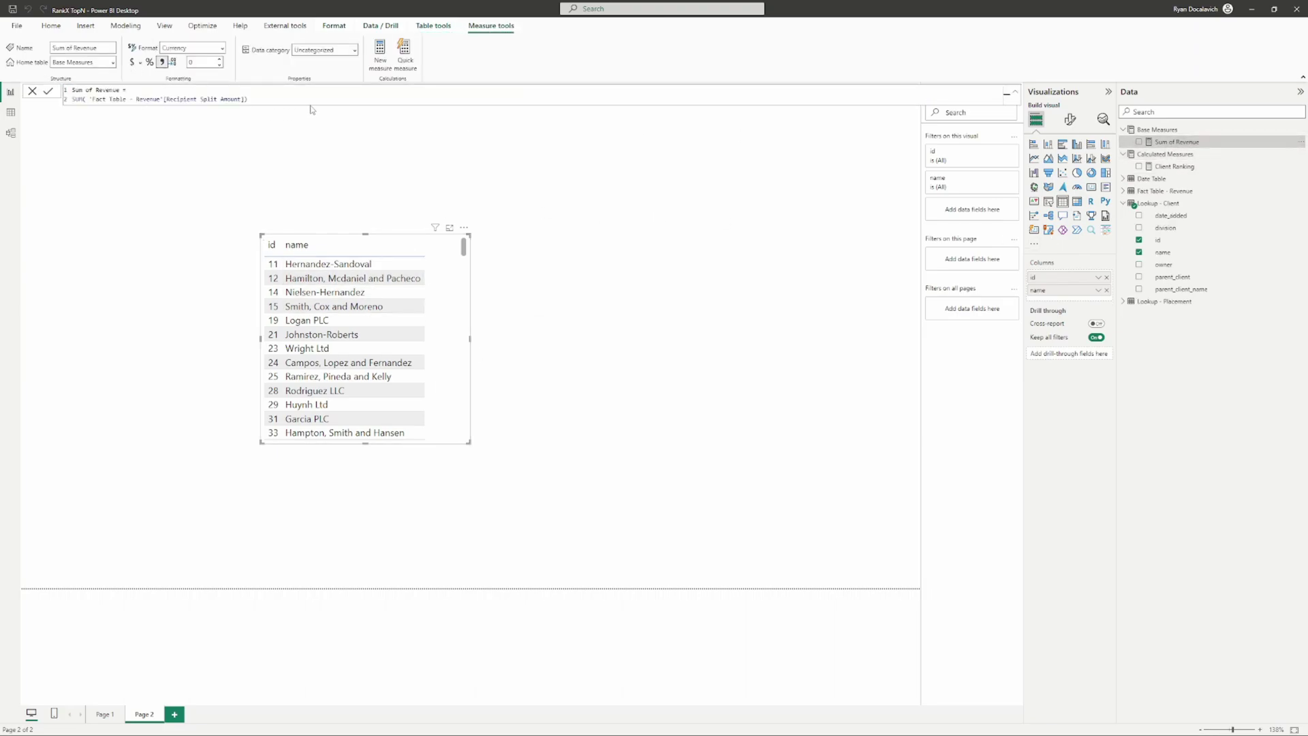
pyautogui.moveTo(304, 100); pyautogui.dragTo(70, 90)
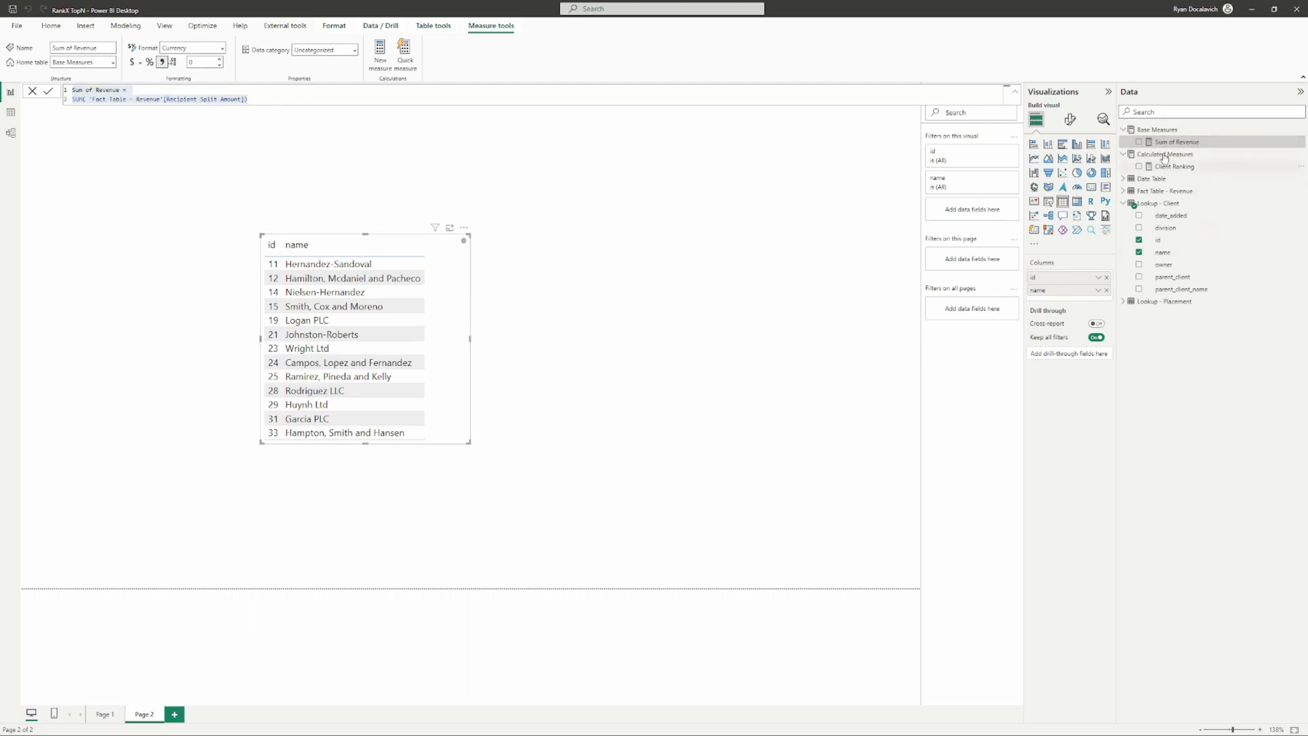
# - Add Sum of Revenue to the table, widen it to show full values, and reposition it
pyautogui.moveTo(1173, 141); pyautogui.dragTo(725, 367)
pyautogui.moveTo(599, 368); pyautogui.dragTo(523, 365)
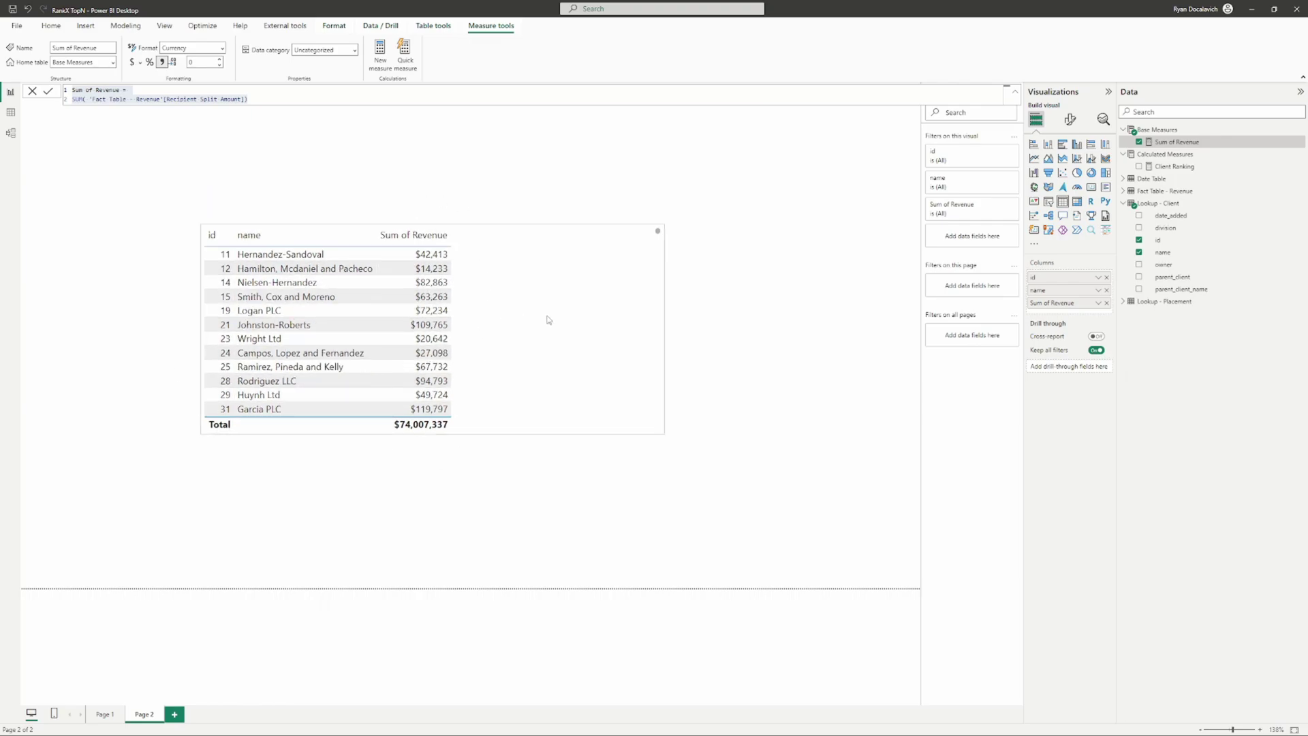
pyautogui.moveTo(548, 319); pyautogui.dragTo(594, 325)
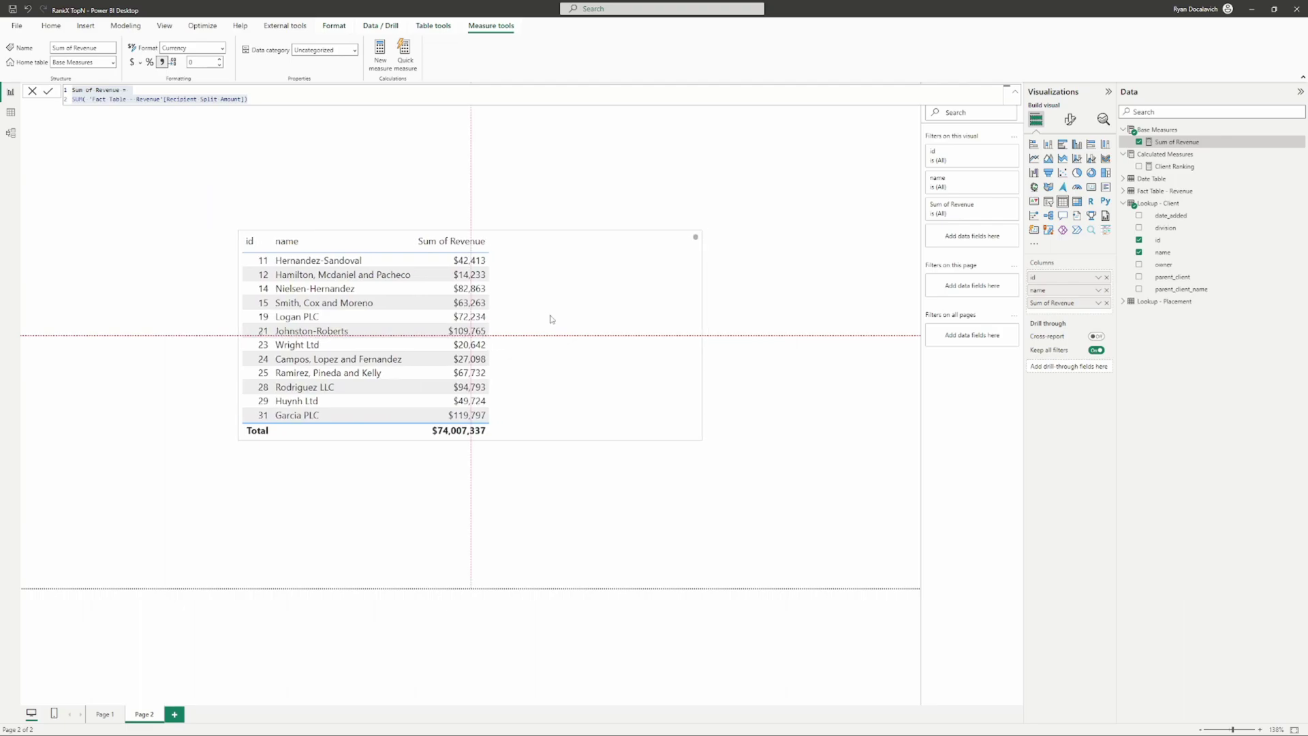
# - Paste the copied date slicer onto Page 2 without syncing it
pyautogui.click(196, 553)
pyautogui.click(104, 715)
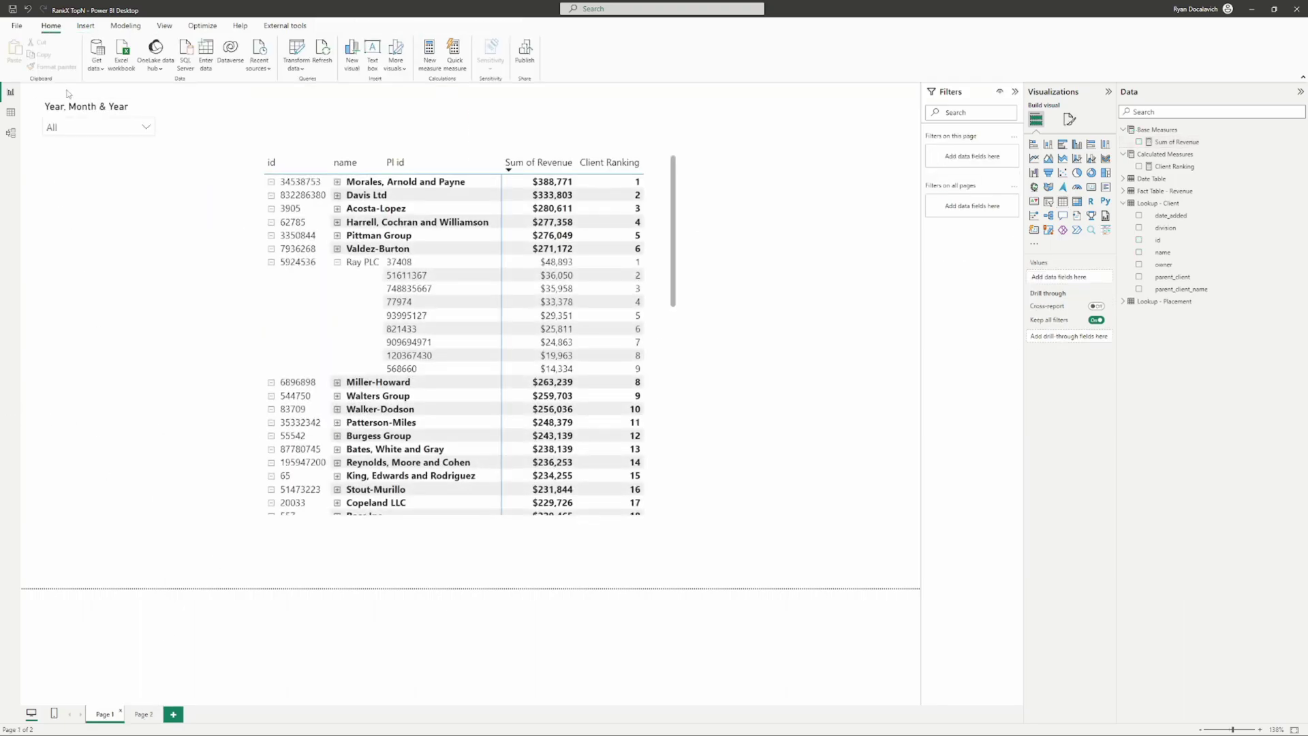
pyautogui.click(141, 714)
pyautogui.hotkey('ctrl', 'v')
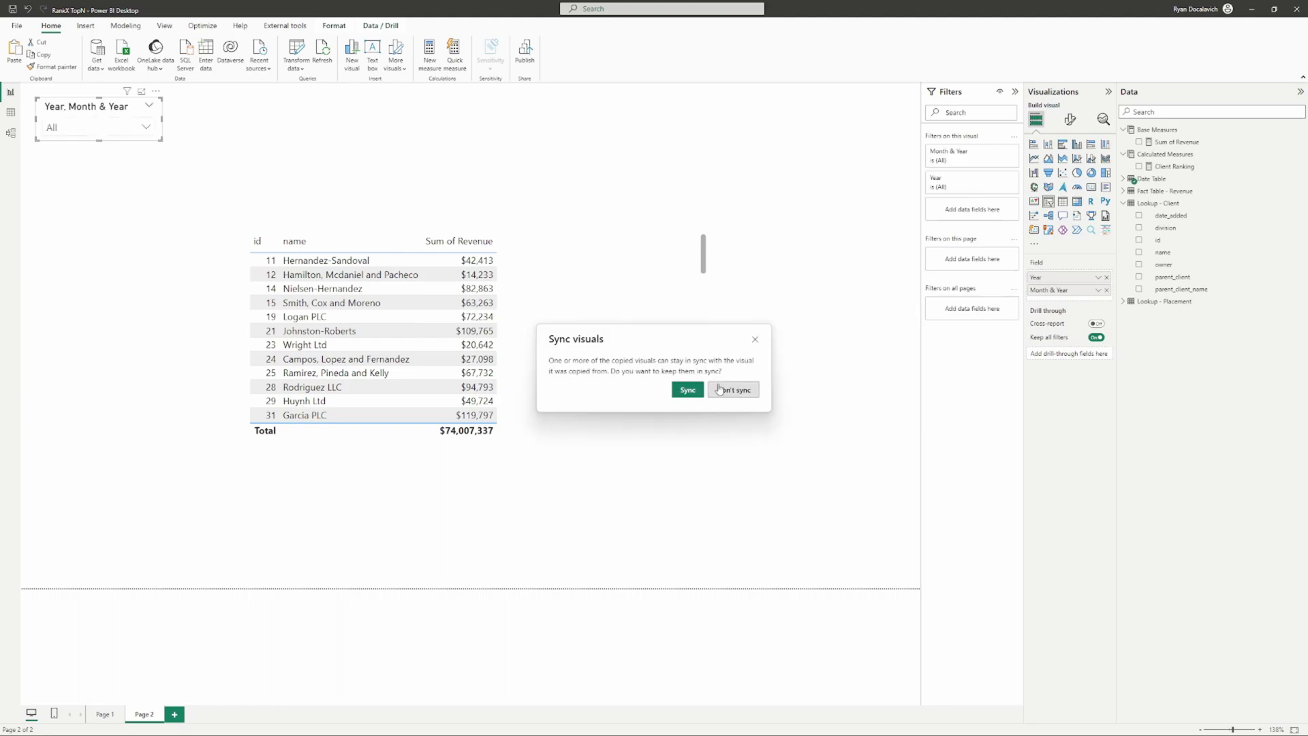
pyautogui.click(735, 390)
# - Test the slicer with Jan, Mar, May and all of 2021, then reset it to All
pyautogui.click(95, 128)
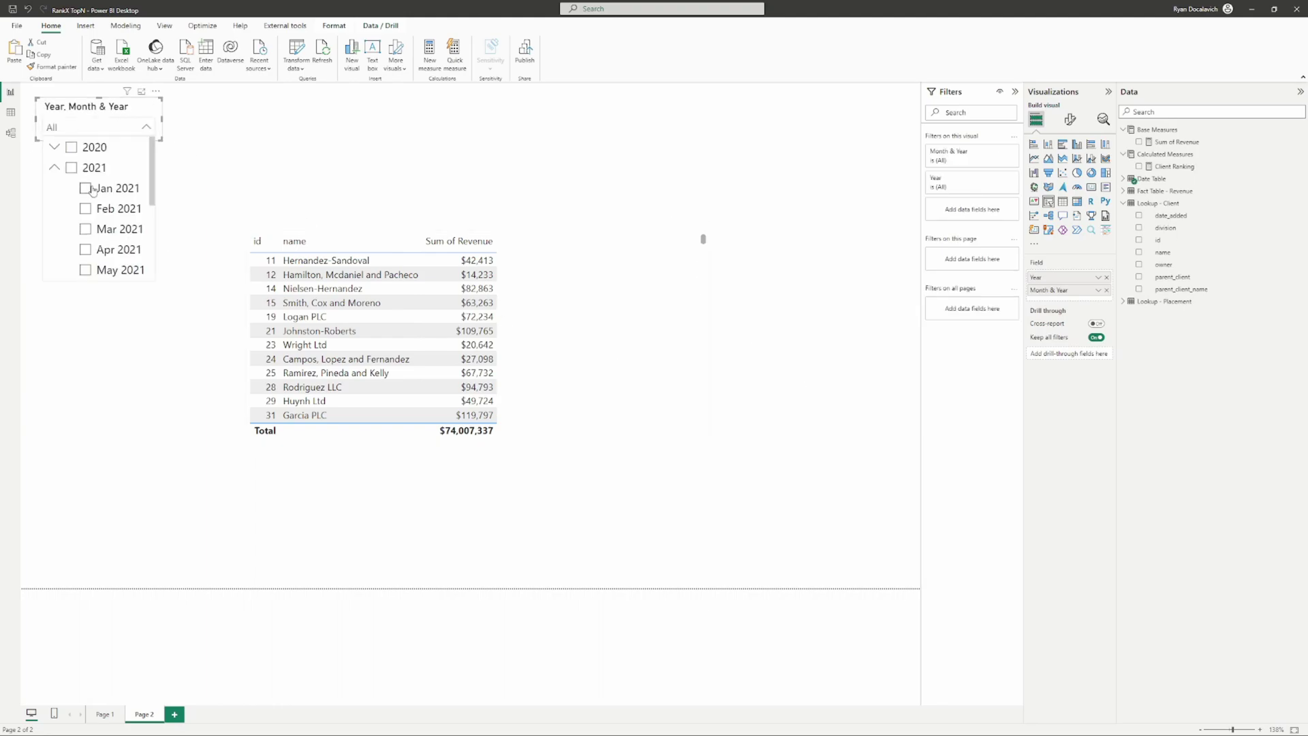
pyautogui.click(92, 189)
pyautogui.keyDown('shift'); pyautogui.click(85, 249); pyautogui.keyUp('shift')
pyautogui.keyDown('ctrl'); pyautogui.click(85, 229); pyautogui.keyUp('ctrl')
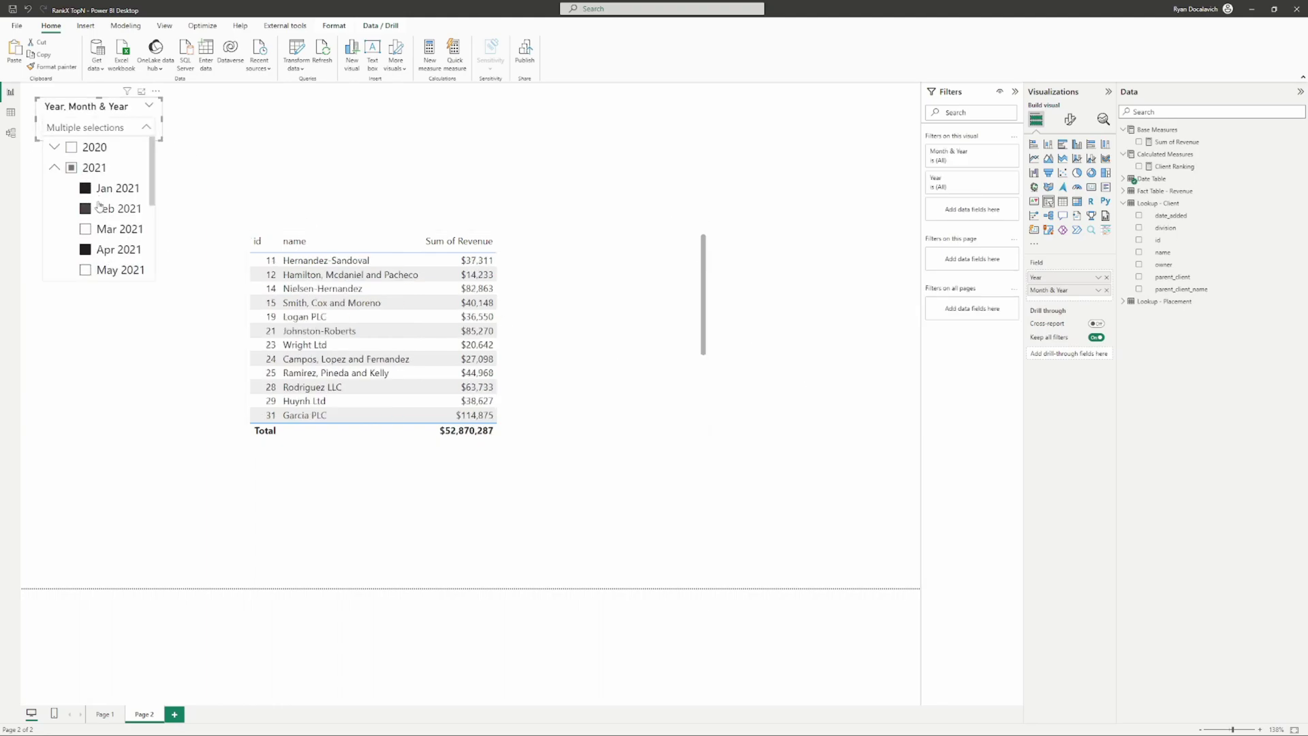
pyautogui.click(71, 167)
pyautogui.click(71, 168)
pyautogui.click(86, 270)
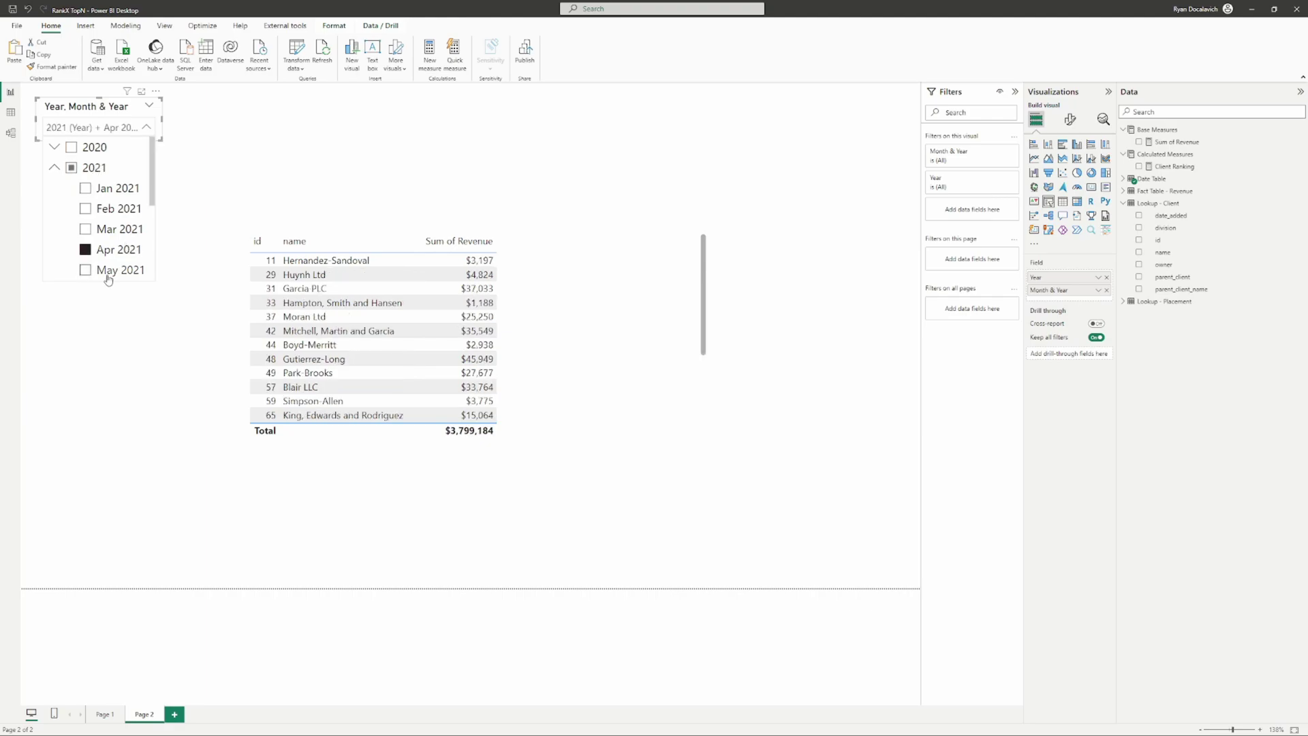
pyautogui.keyDown('ctrl'); pyautogui.click(117, 228); pyautogui.keyUp('ctrl')
pyautogui.click(71, 167)
pyautogui.click(71, 168)
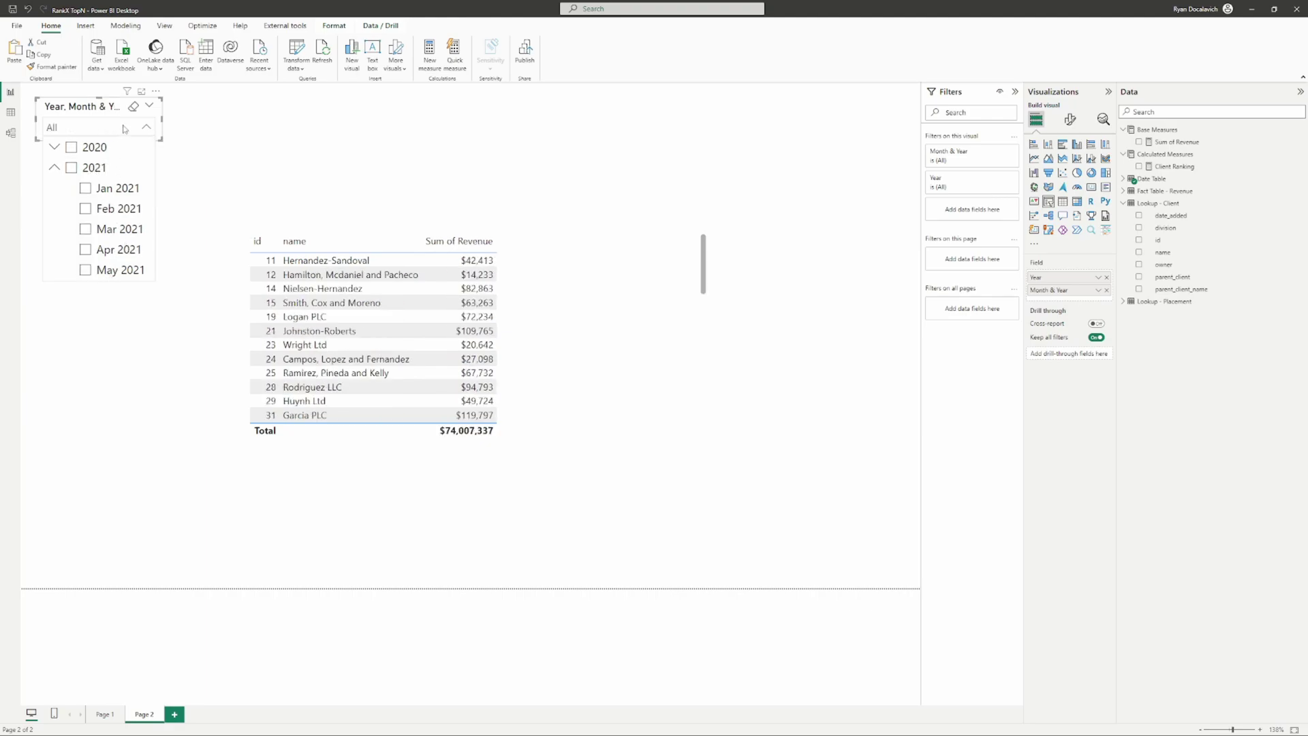
pyautogui.click(469, 260)
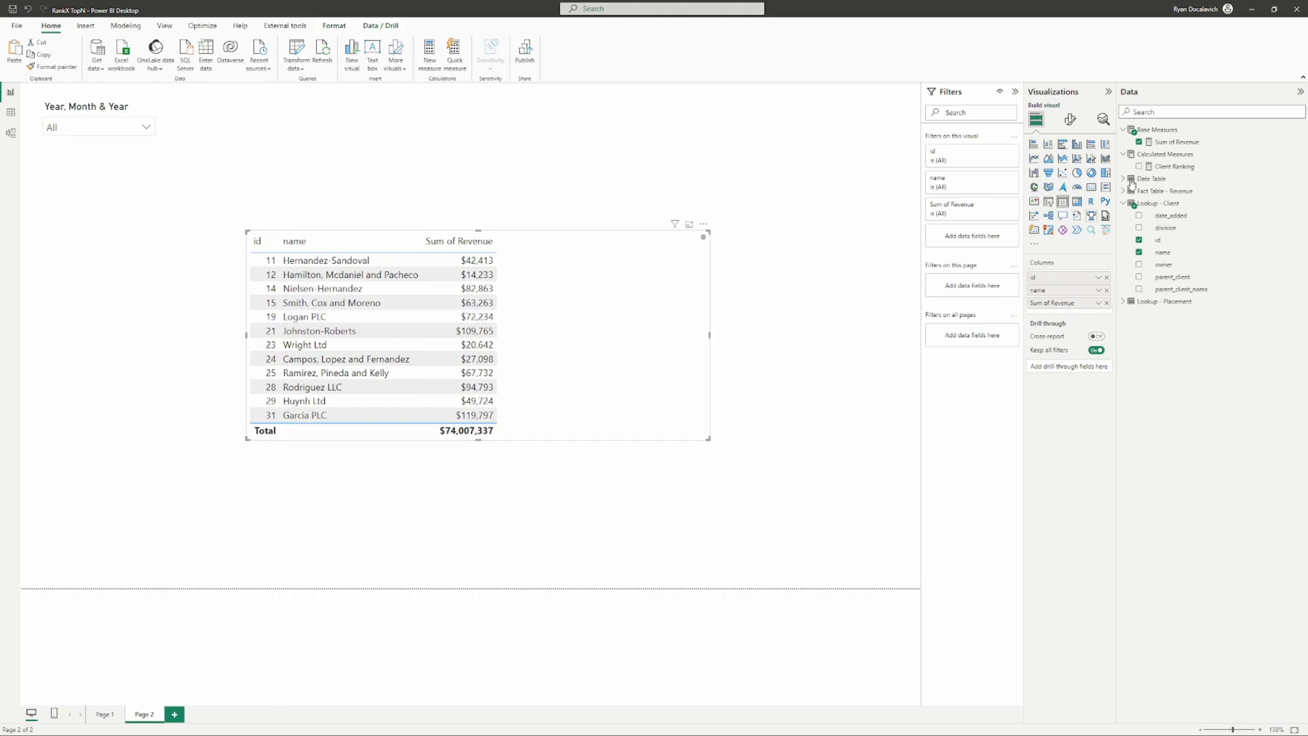
# - Create the measure RankX of Client = RANKX('Lookup - Client', [Sum of Revenue], , DESC) in Calculated Measures
pyautogui.click(1163, 154)
pyautogui.click(213, 52)
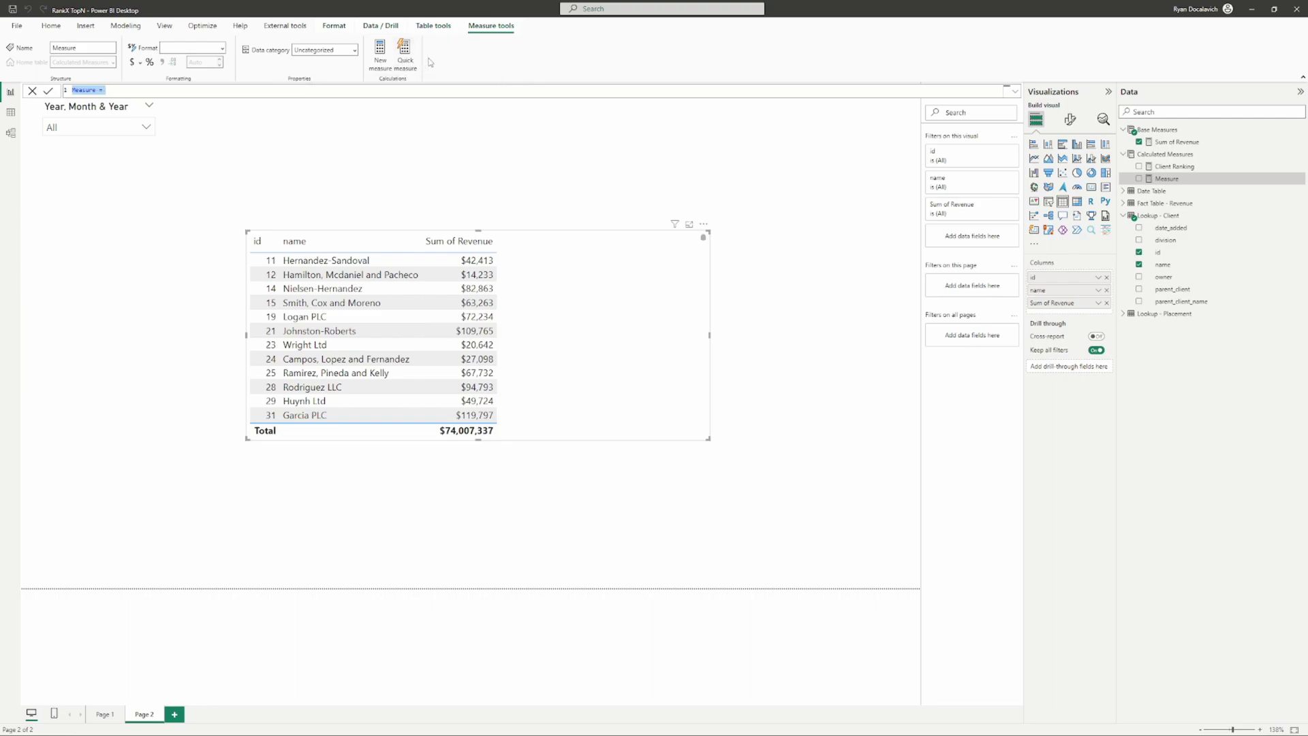
pyautogui.write('RankX Cl')
pyautogui.write('of Client =')
pyautogui.hotkey('shift', 'Return')
pyautogui.write('rank')
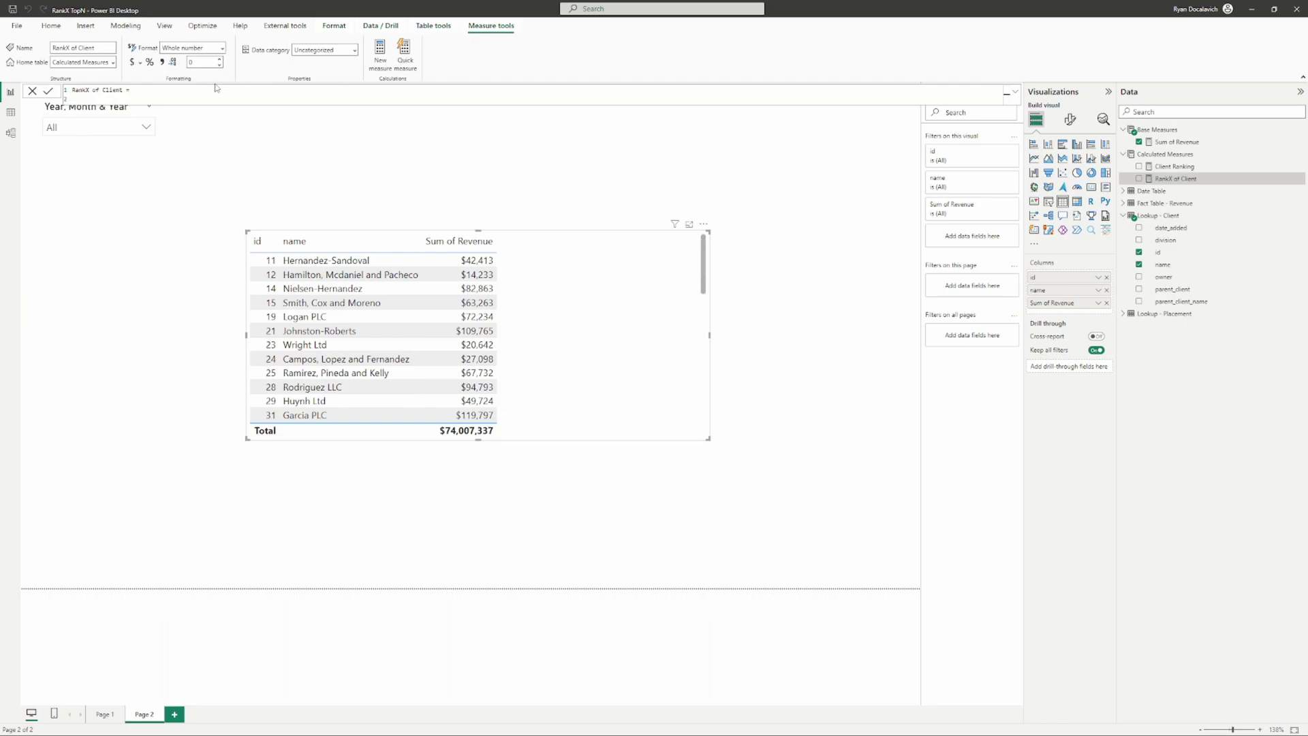
pyautogui.write('rankx')
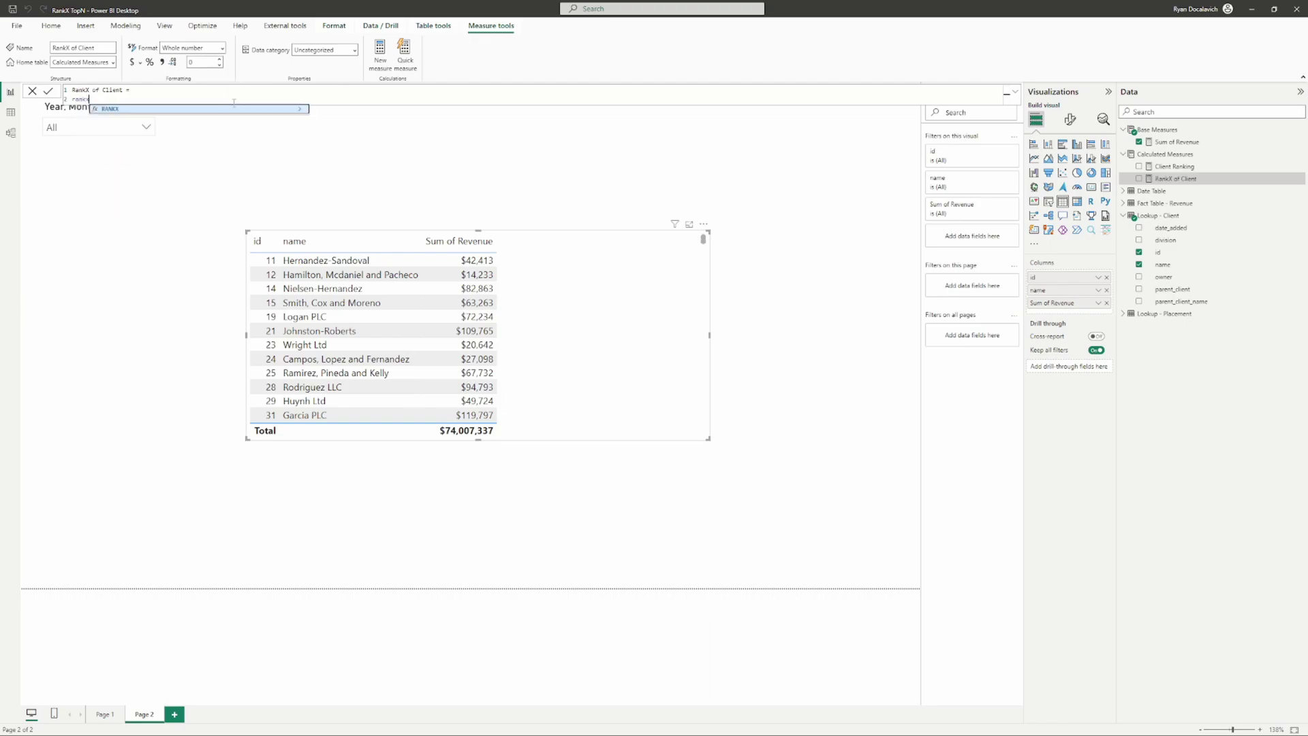
pyautogui.press('Tab')
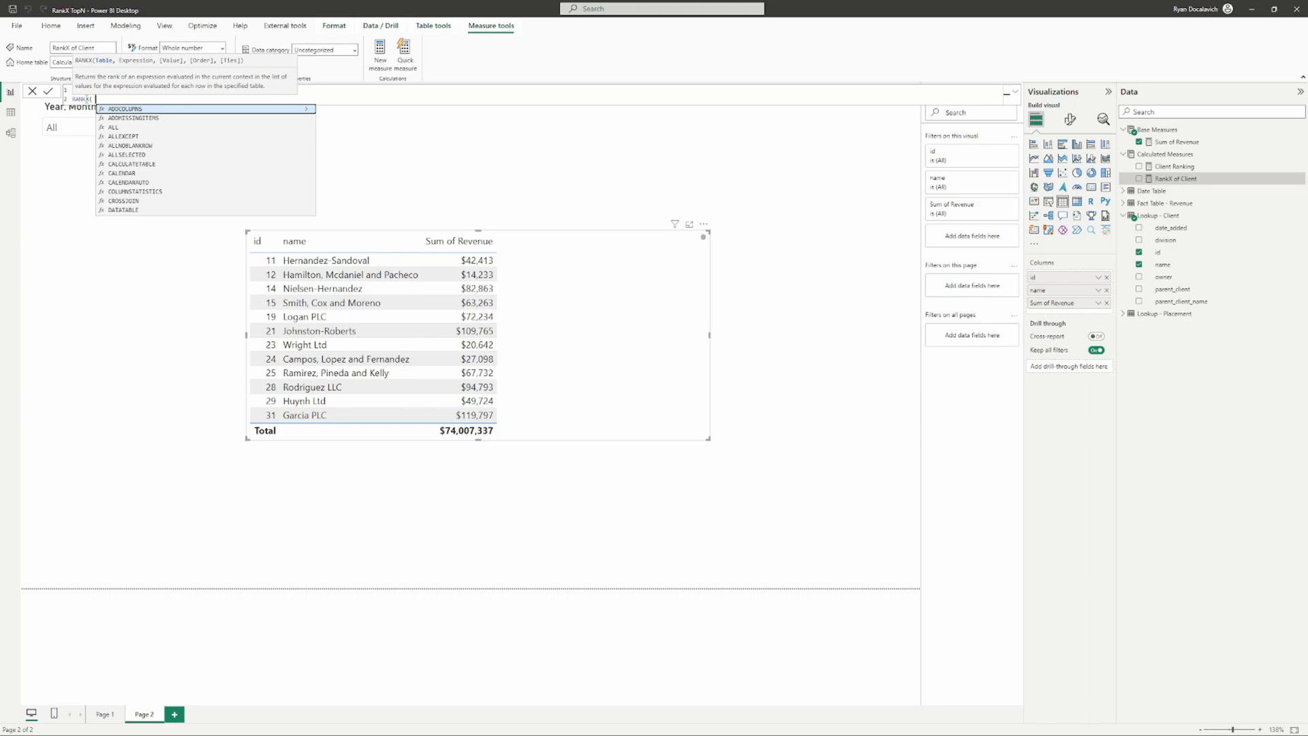
pyautogui.write('client')
pyautogui.press('Tab')
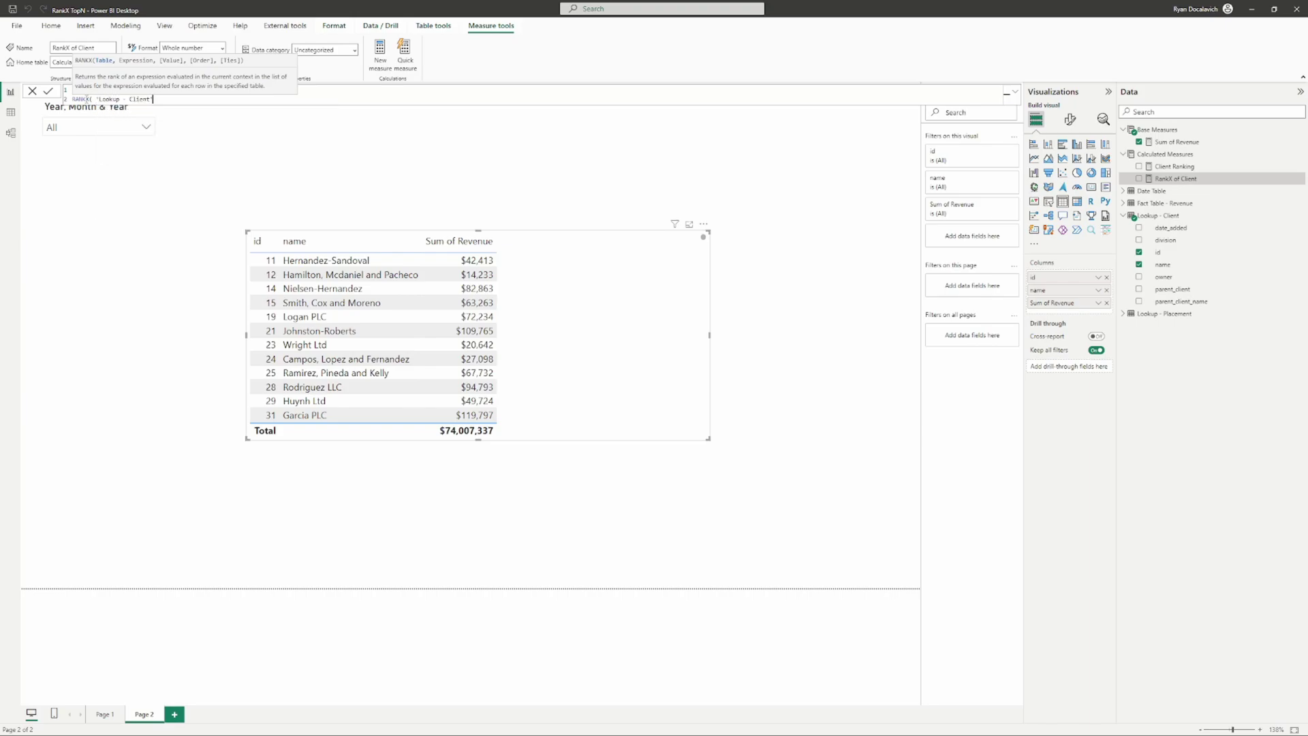
pyautogui.write('[sum')
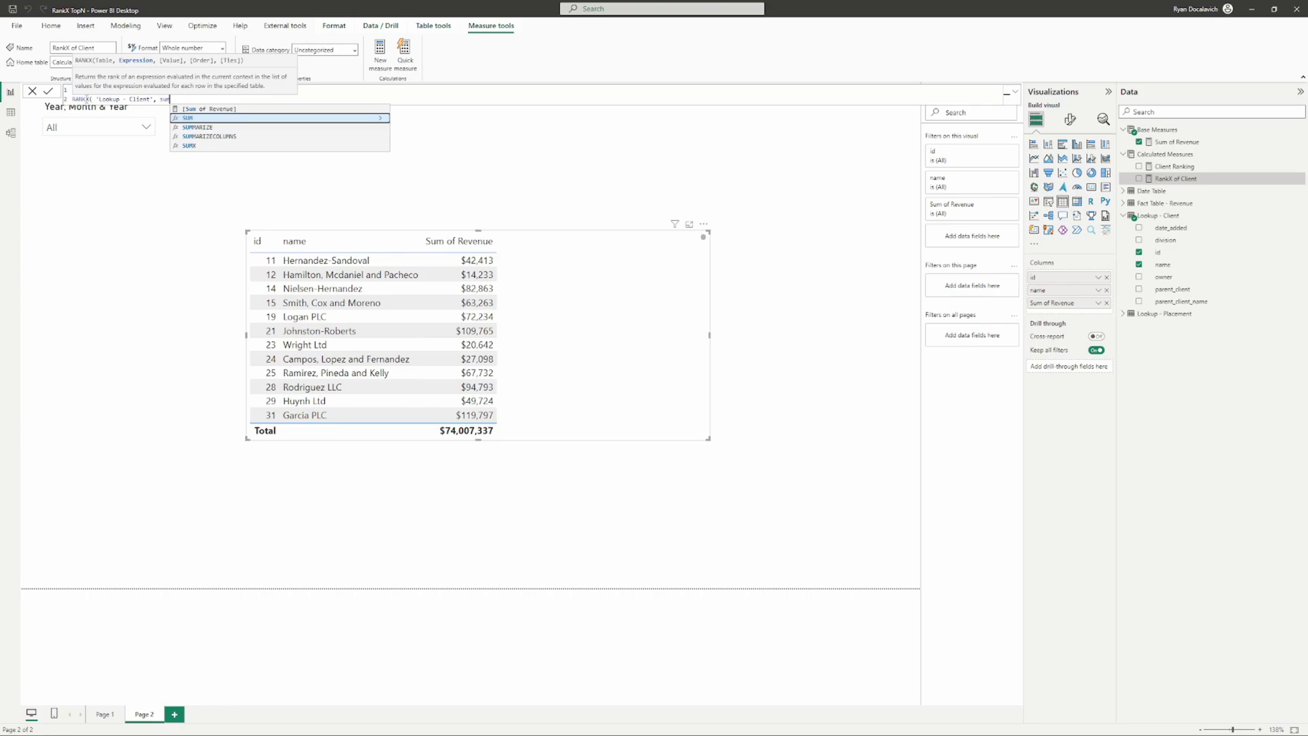
pyautogui.press('Tab')
pyautogui.write(', ')
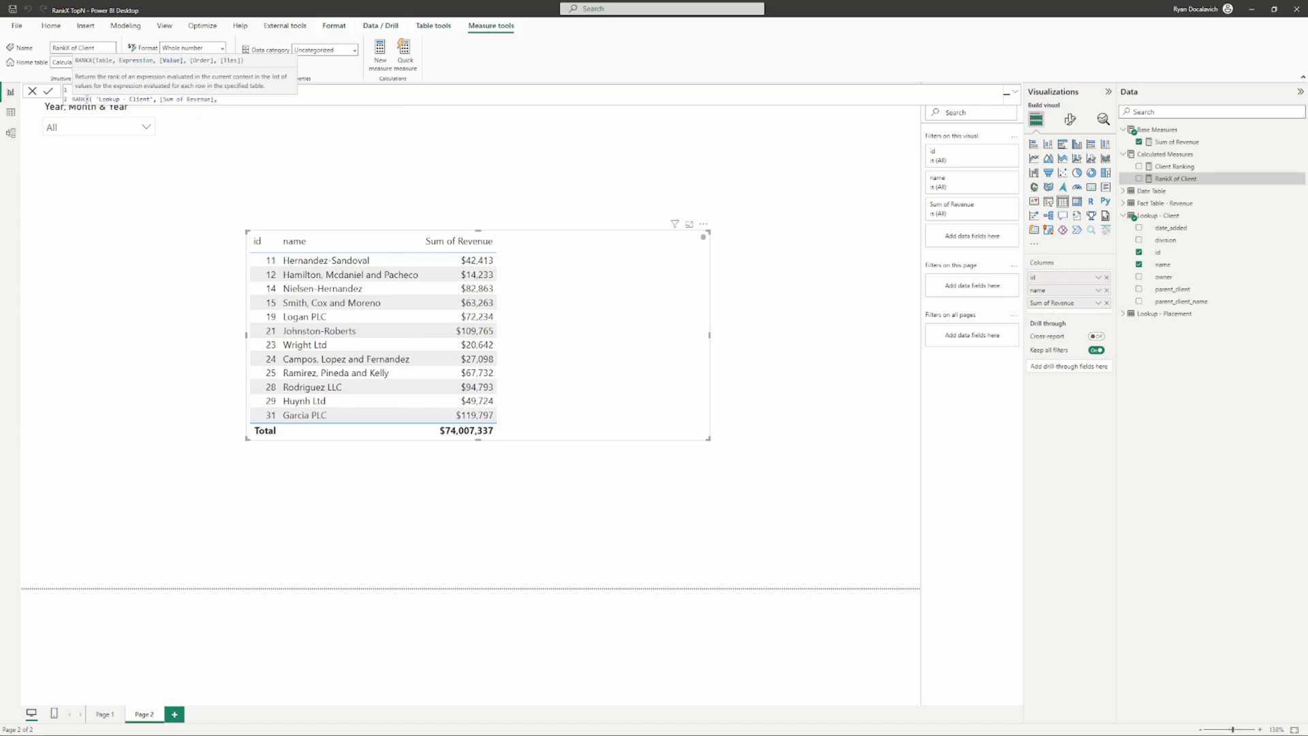
pyautogui.write(',')
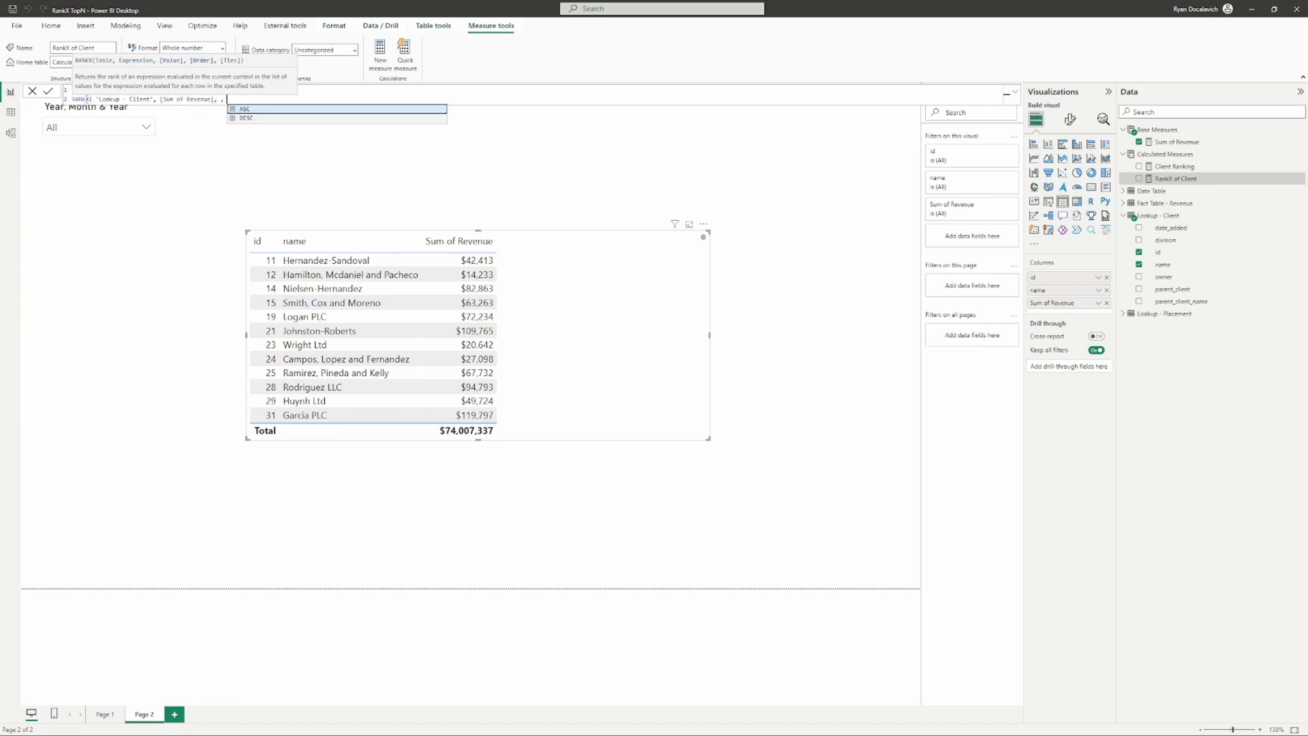
pyautogui.click(271, 119)
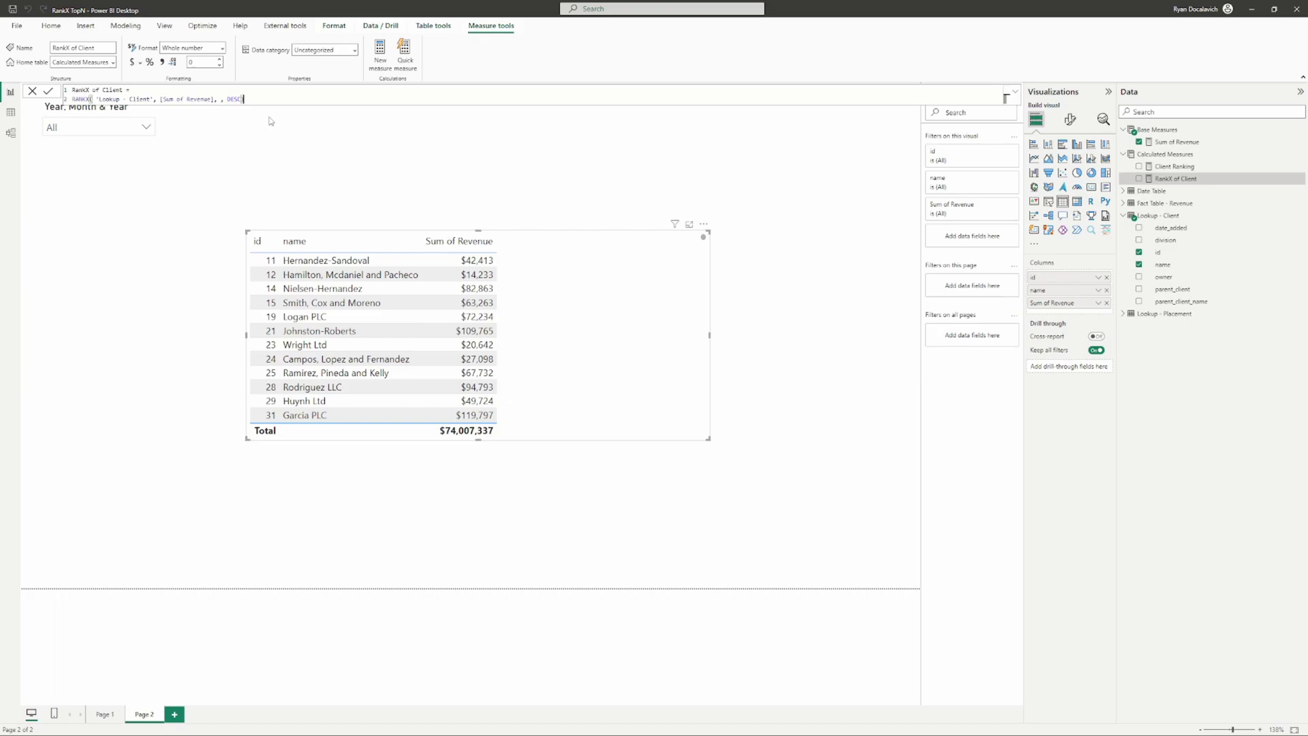
# - Add RankX of Client to the table, showing 1 for every client, and place the cursor after RANKX(
pyautogui.moveTo(1182, 179); pyautogui.dragTo(587, 344)
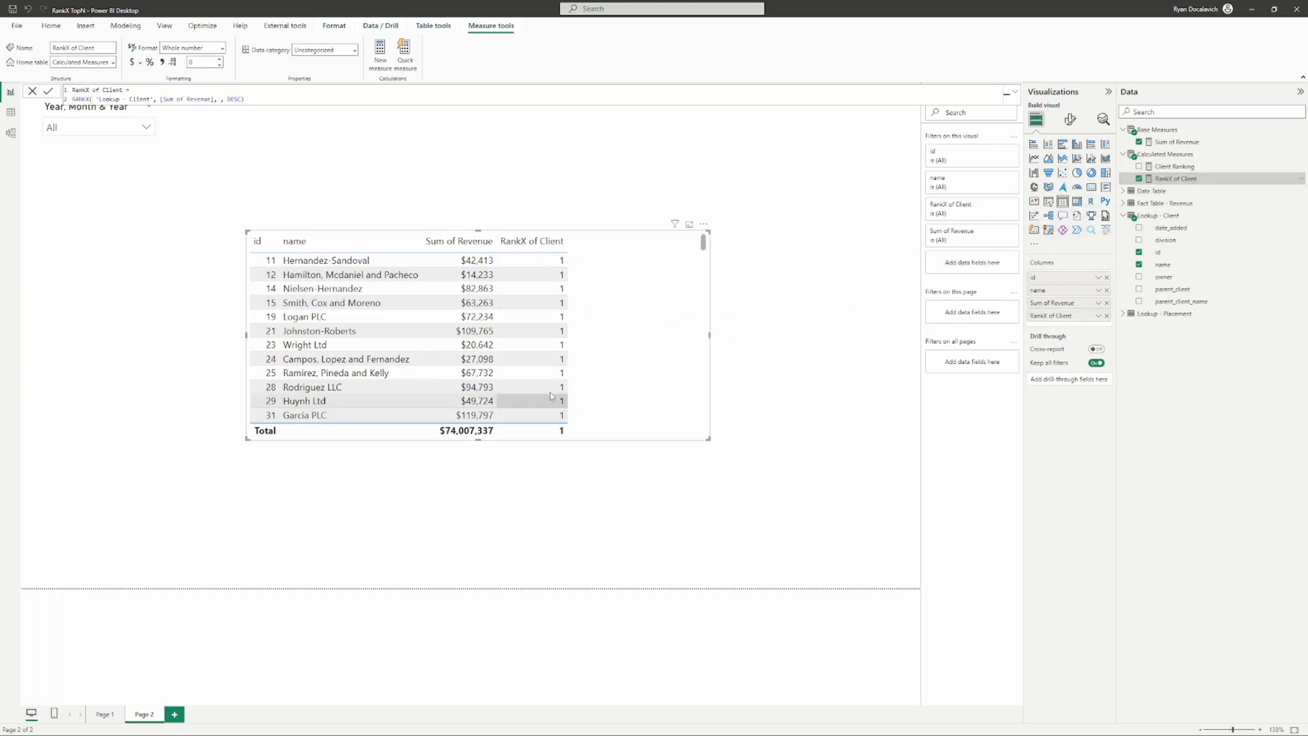
pyautogui.click(95, 100)
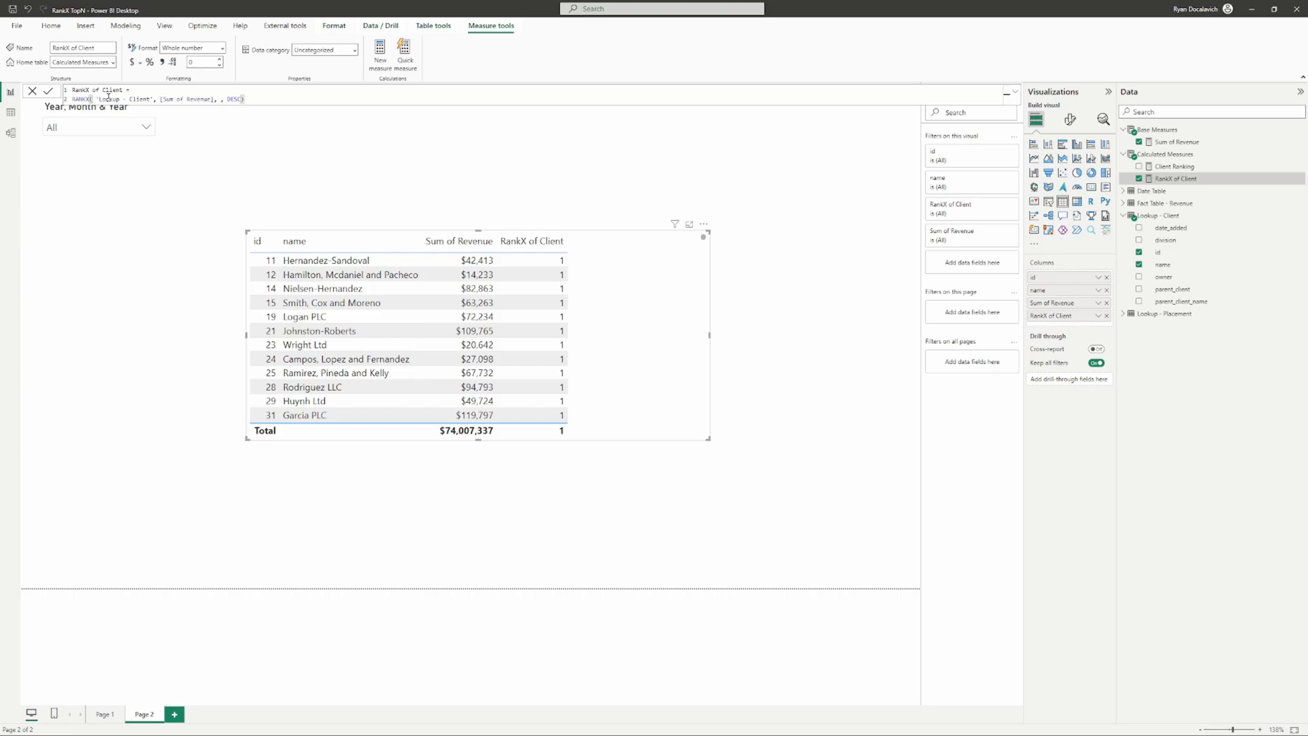
# - Wrap the client table in ALLSELECTED(), commit, and sort the table with rank 1 first
pyautogui.write('ALLSELECTED(')
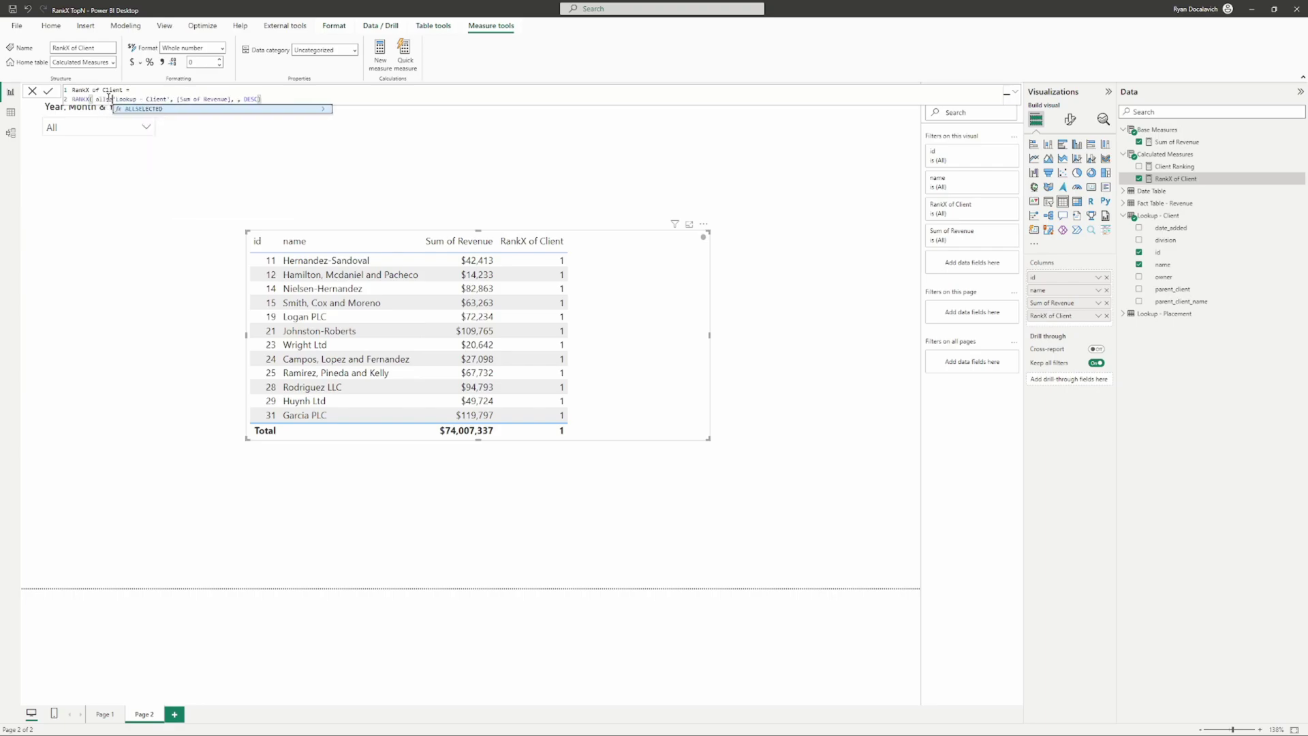
pyautogui.write(')')
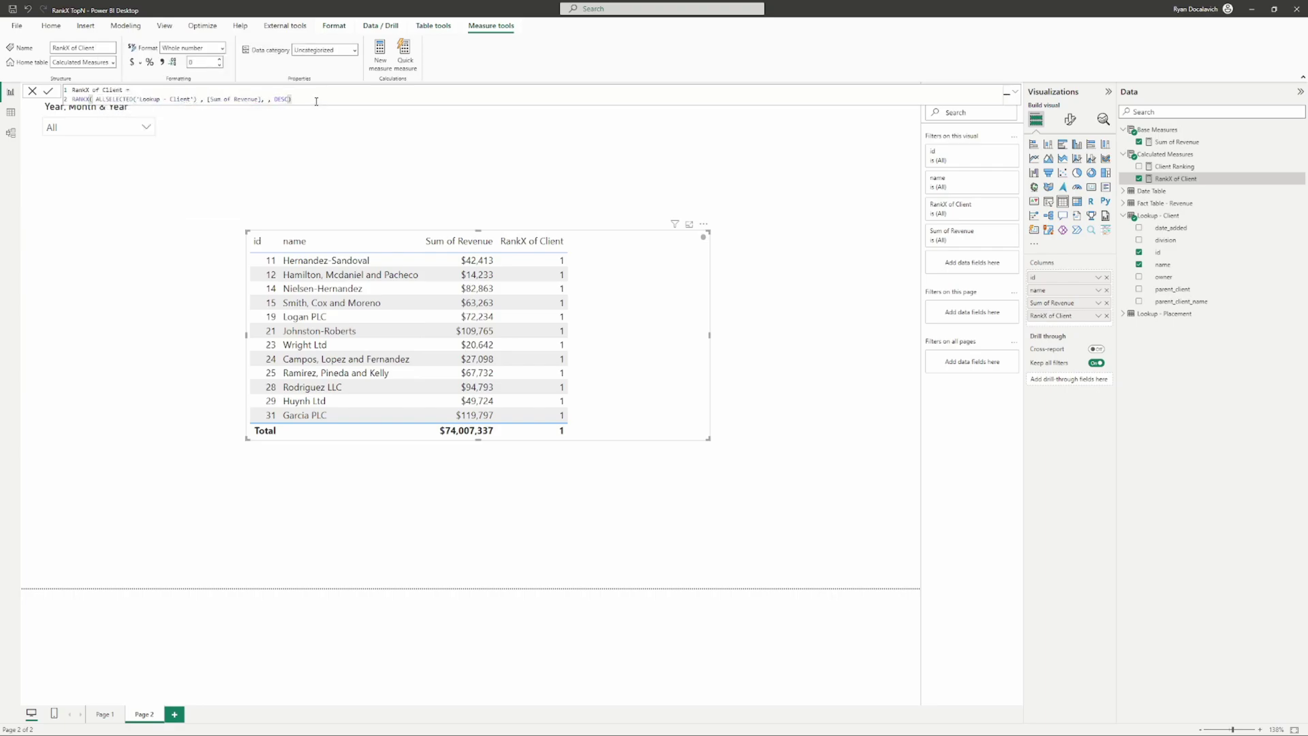
pyautogui.press('Return')
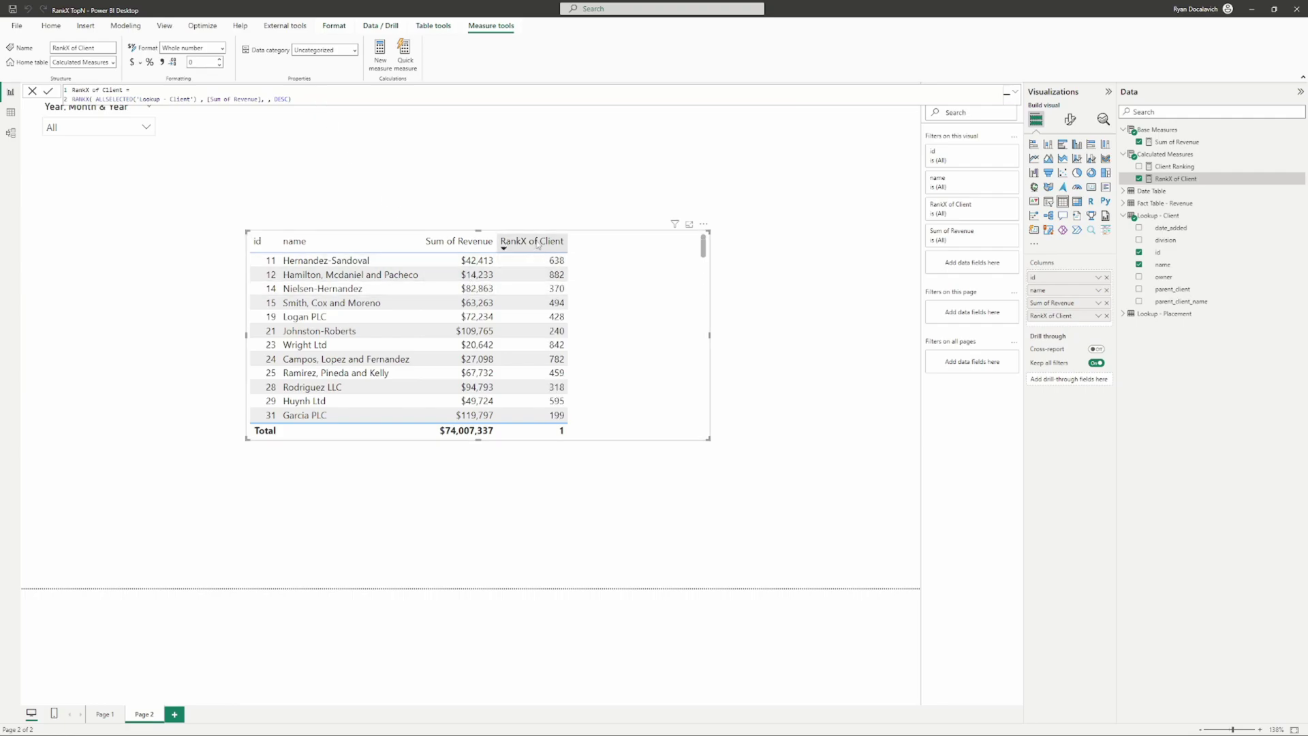
pyautogui.click(539, 243)
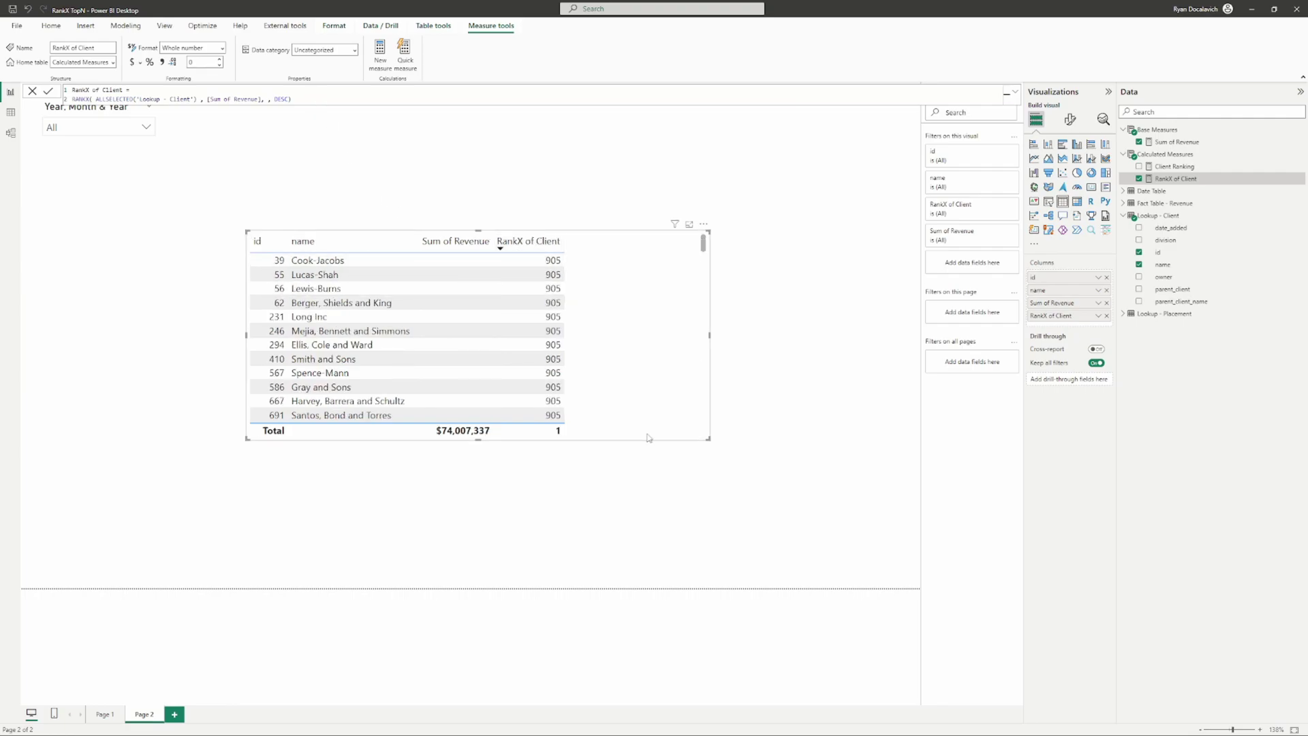
pyautogui.click(547, 247)
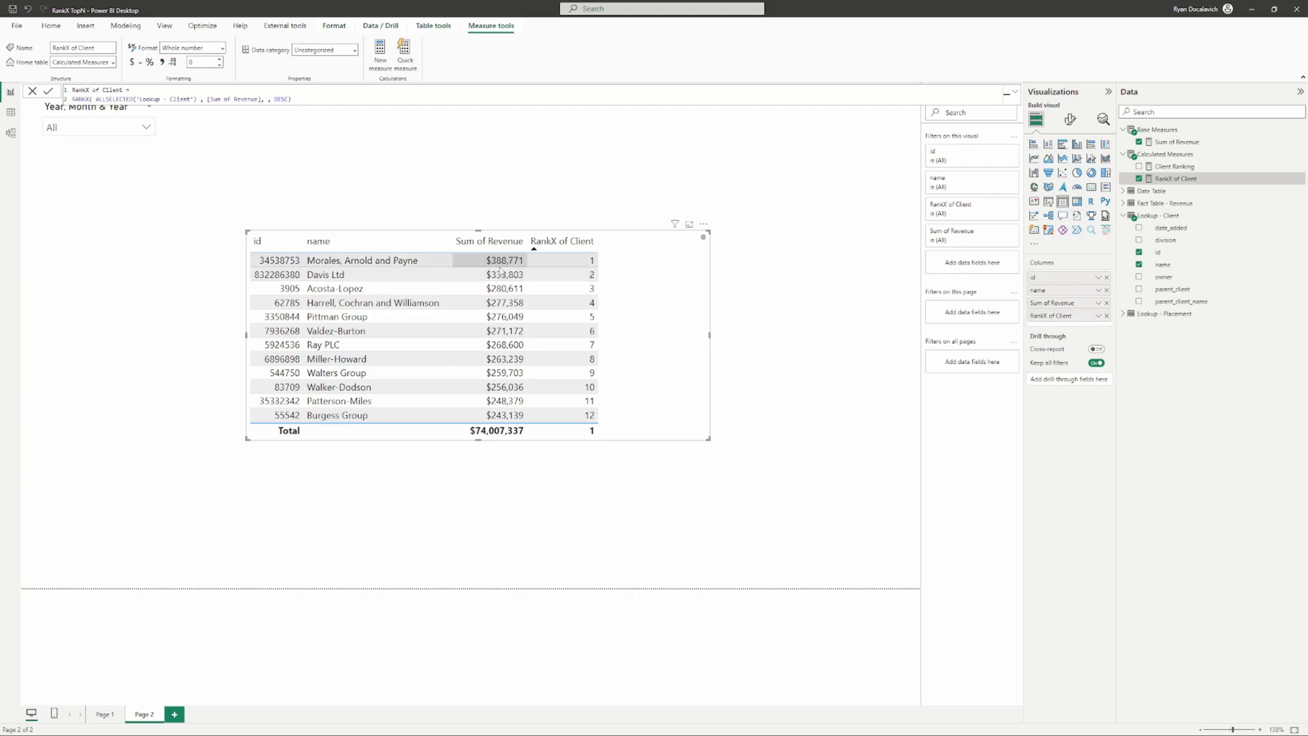
pyautogui.scroll(-7, 484, 345)
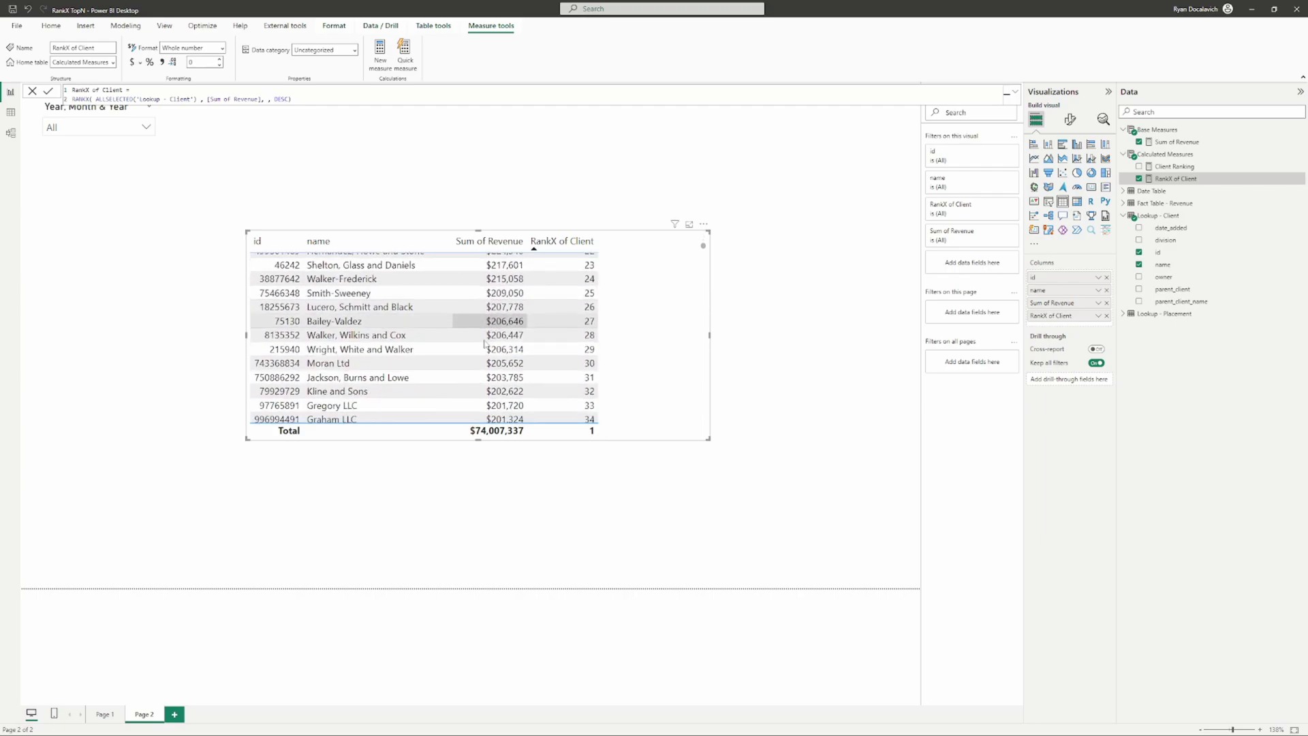
pyautogui.scroll(7, 546, 334)
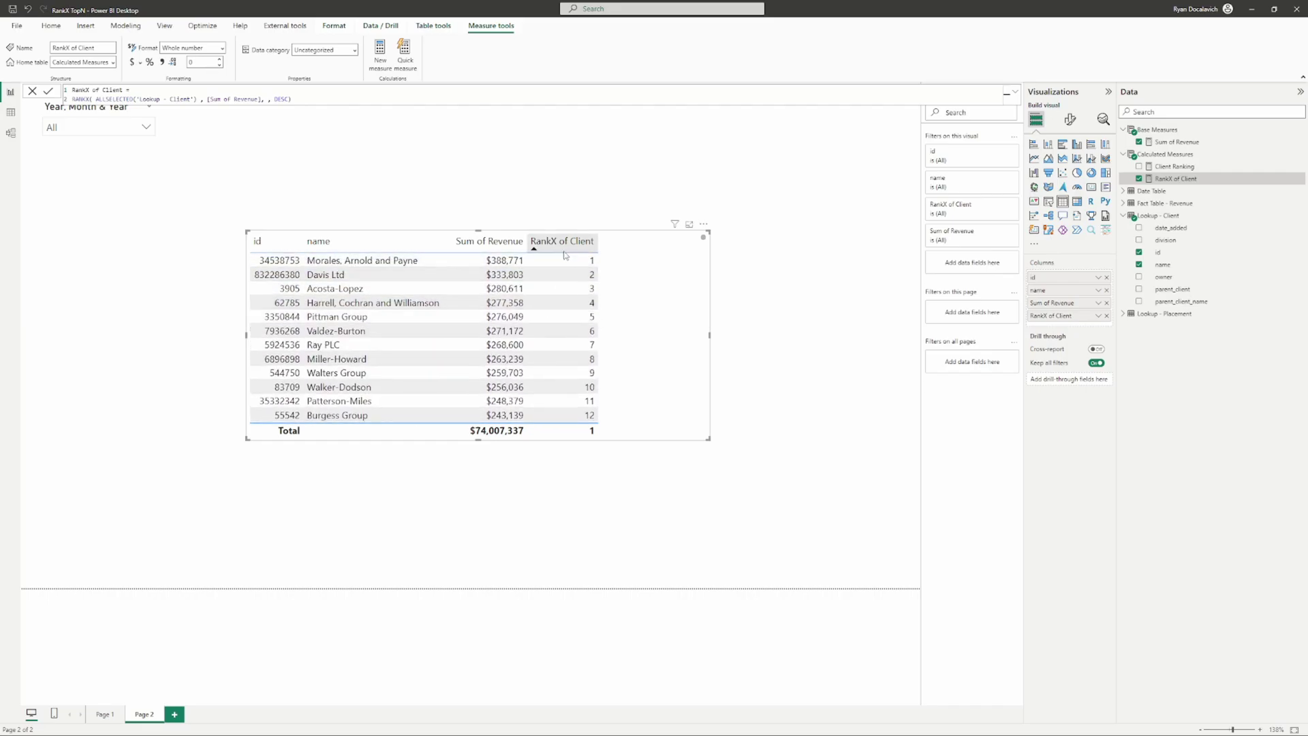
# - Review the ALLSELECTED formula and check the lowest ranks tied at 905, then sort ascending again
pyautogui.moveTo(94, 99); pyautogui.dragTo(139, 99)
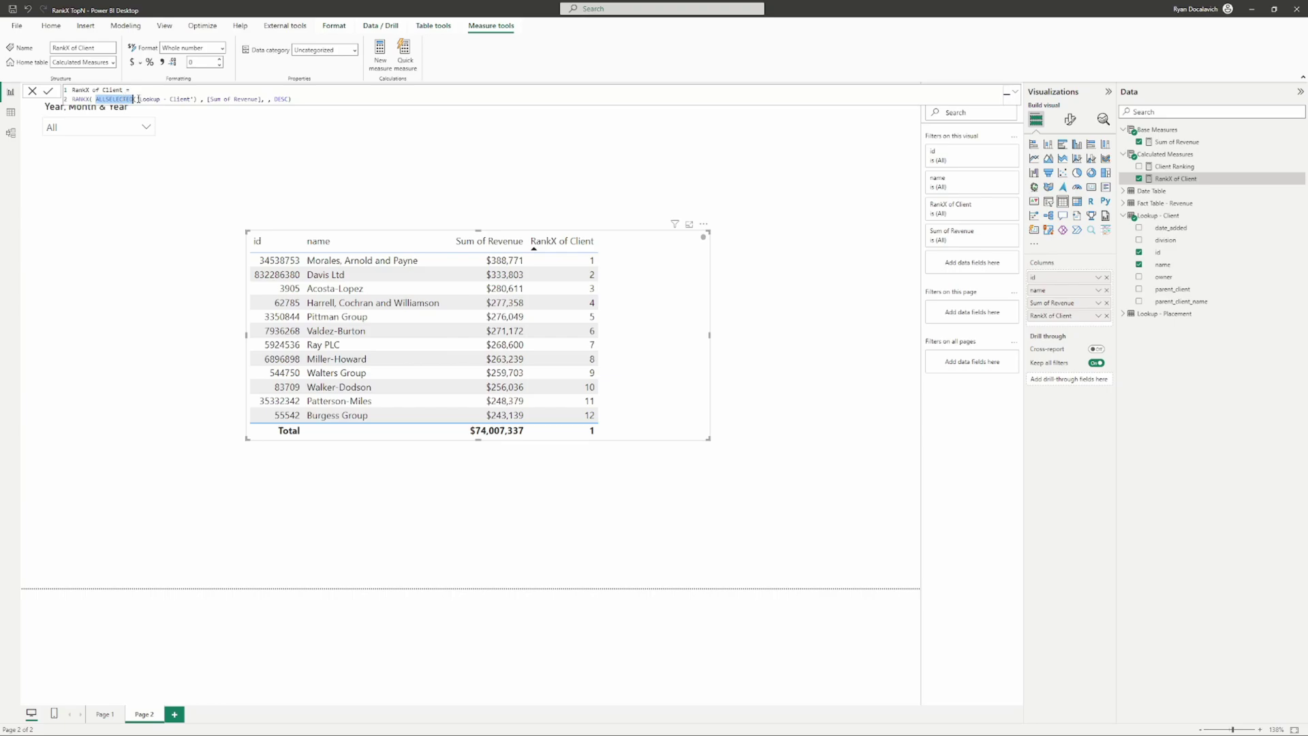
pyautogui.click(195, 100)
pyautogui.doubleClick(132, 100)
pyautogui.click(135, 99)
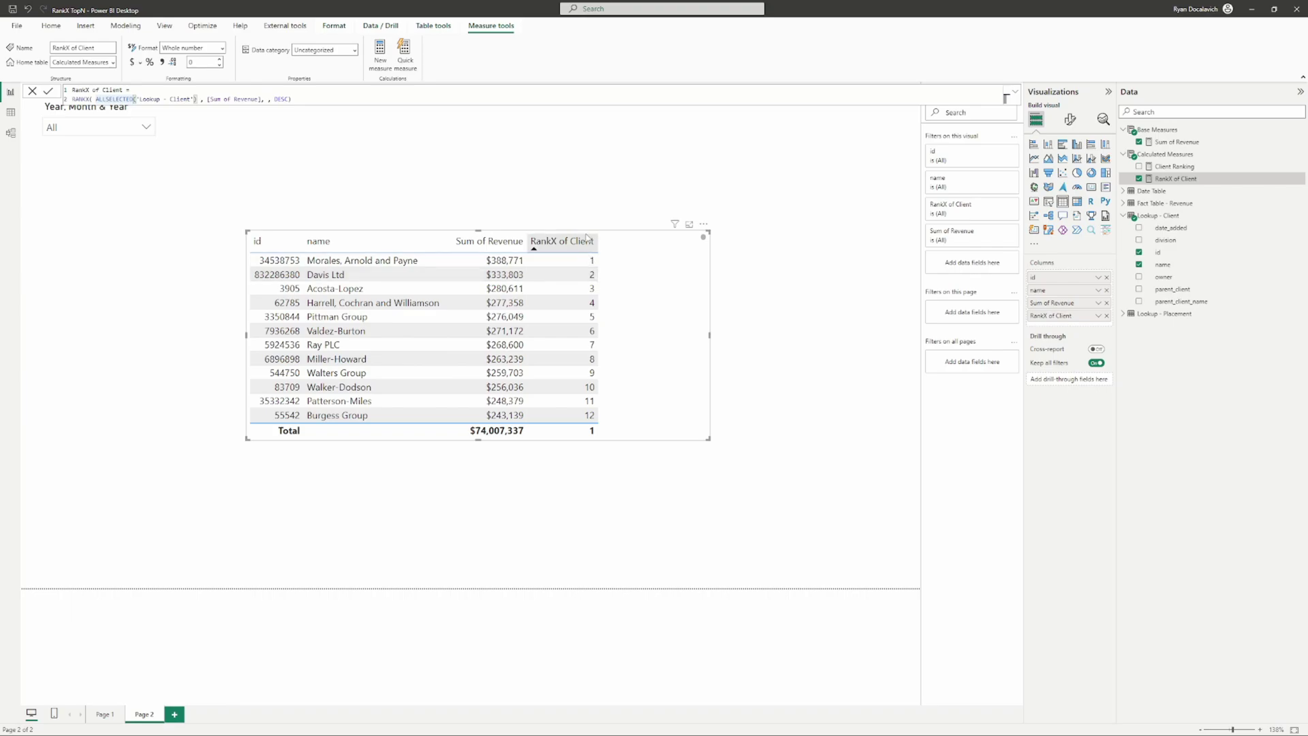
pyautogui.click(562, 241)
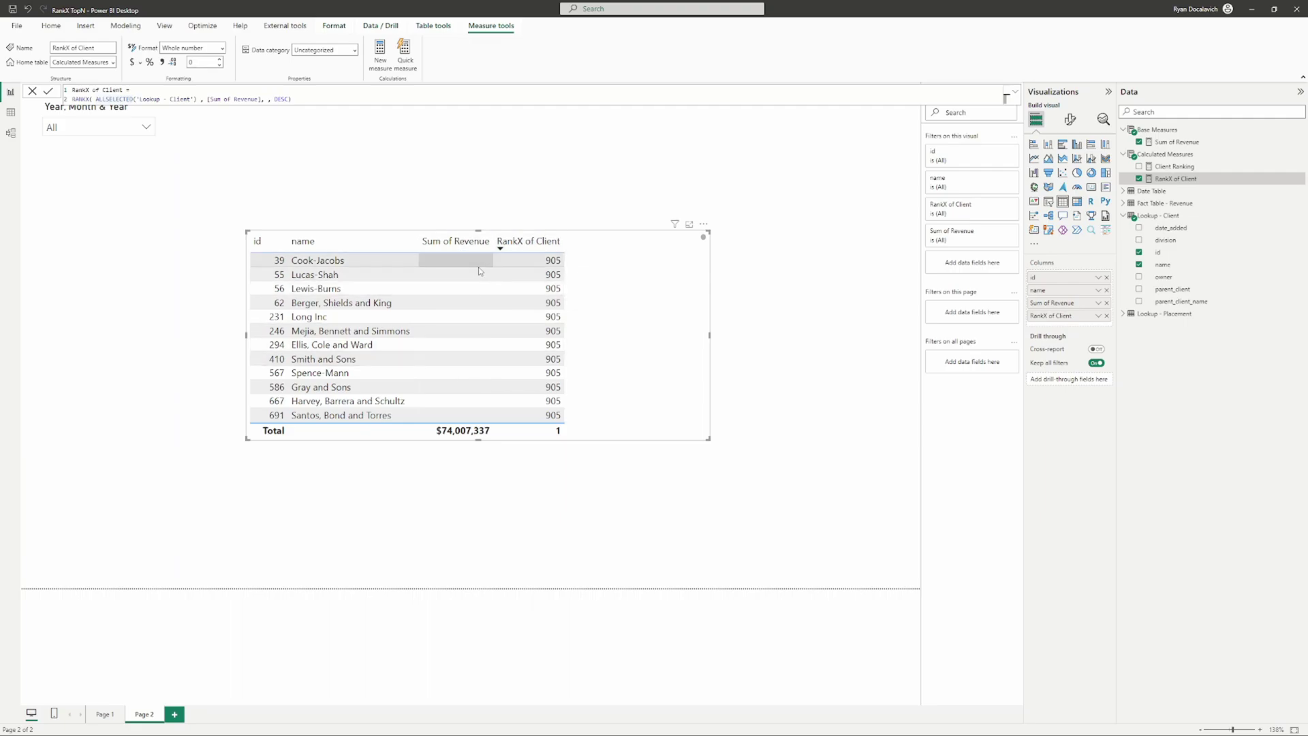
pyautogui.scroll(-5, 517, 272)
pyautogui.scroll(5, 494, 298)
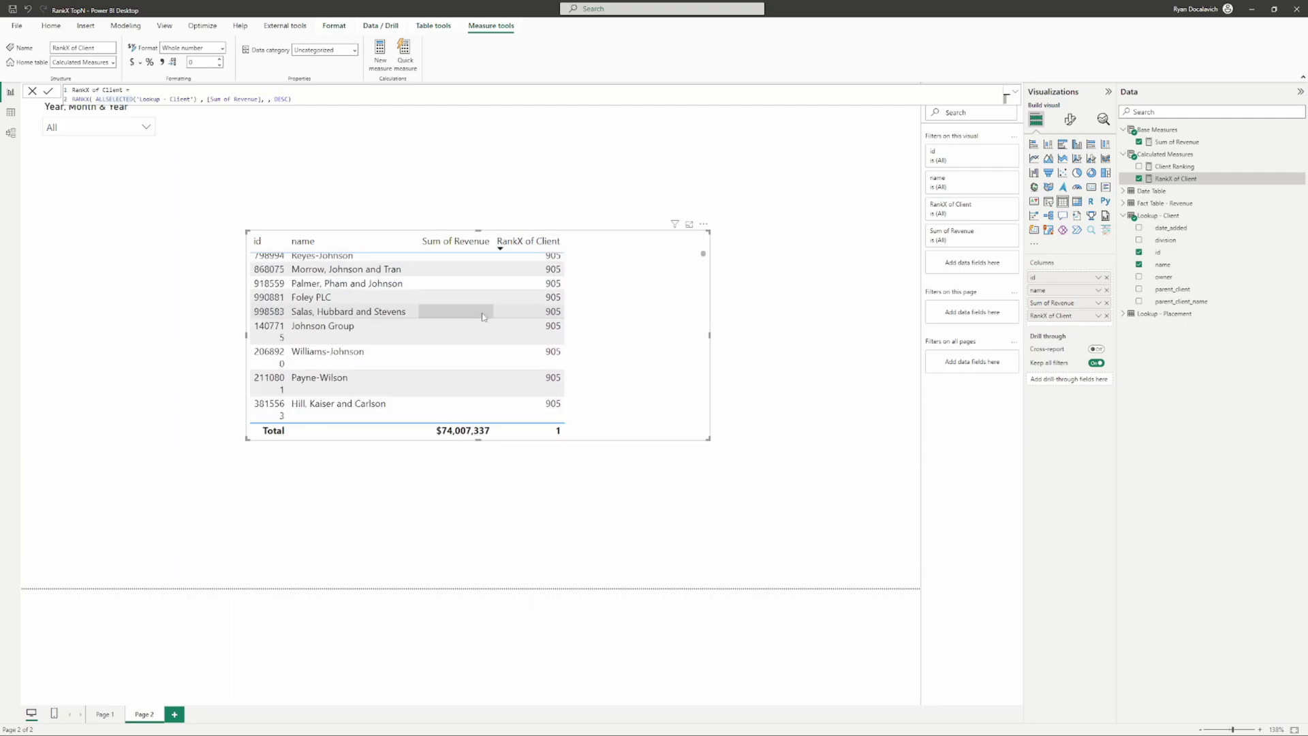
pyautogui.click(528, 241)
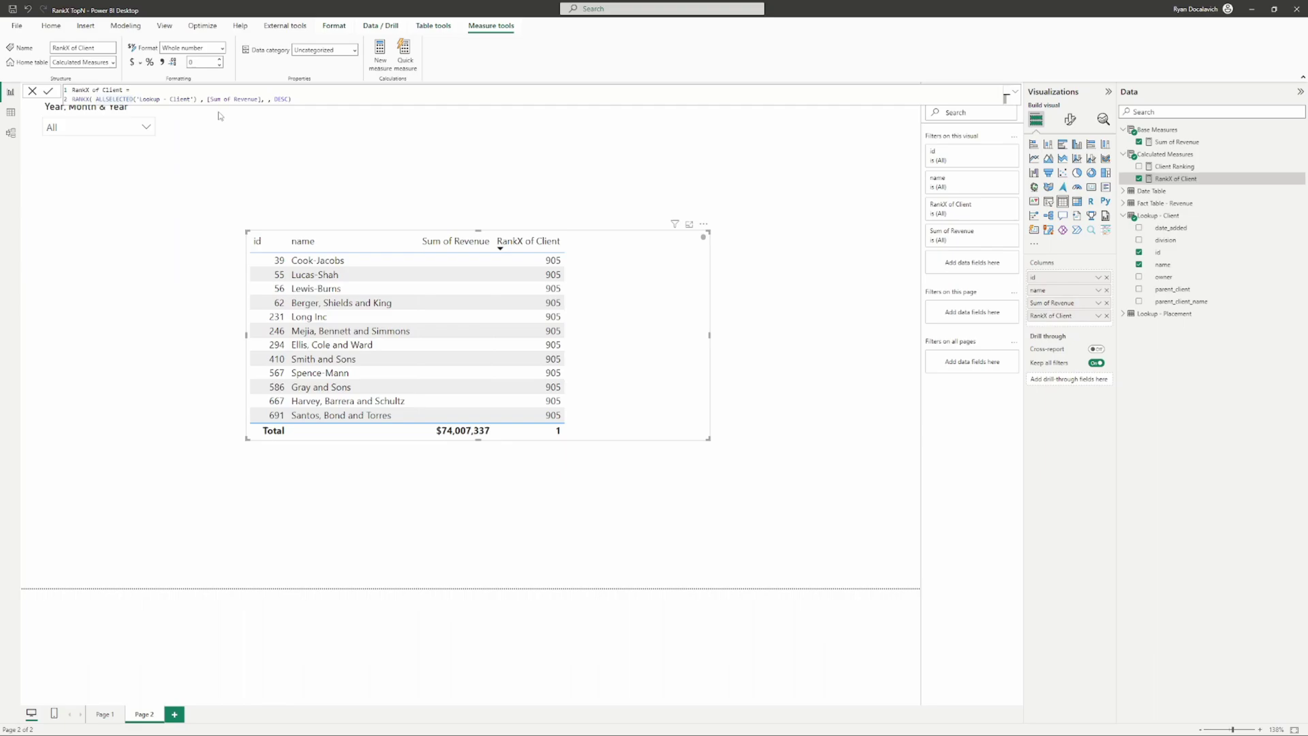
# - Insert an IF([Sum of Revenue] <> BLANK(), line above the RANKX expression
pyautogui.click(74, 98)
pyautogui.hotkey('shift', 'Return')
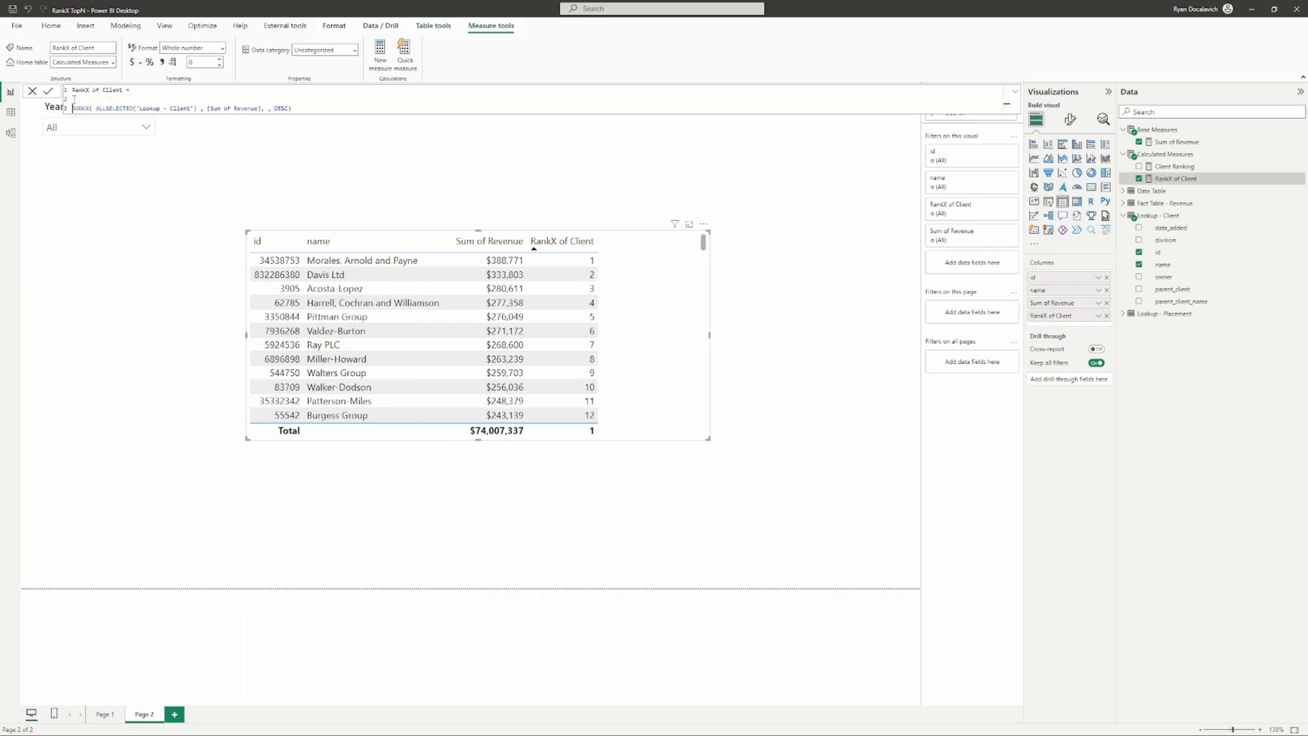
pyautogui.write('IF(')
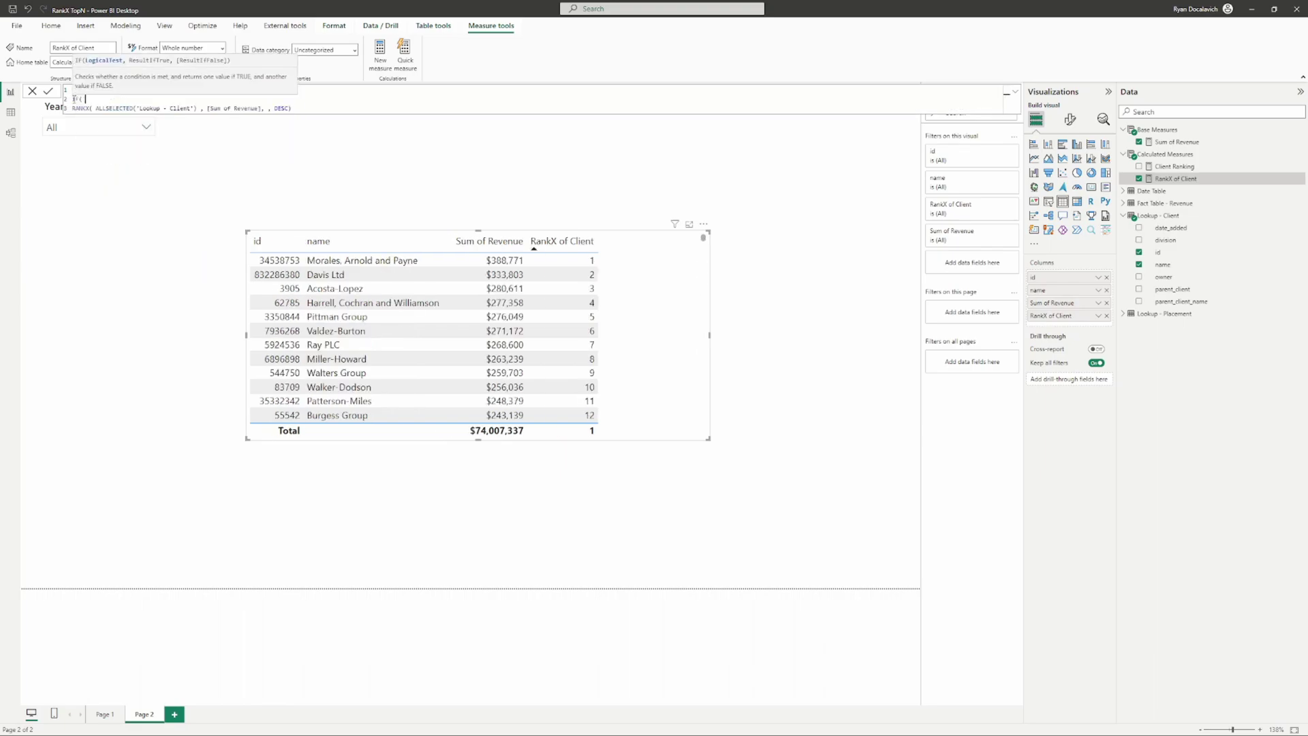
pyautogui.write(' sum')
pyautogui.click(126, 109)
pyautogui.write('<> b')
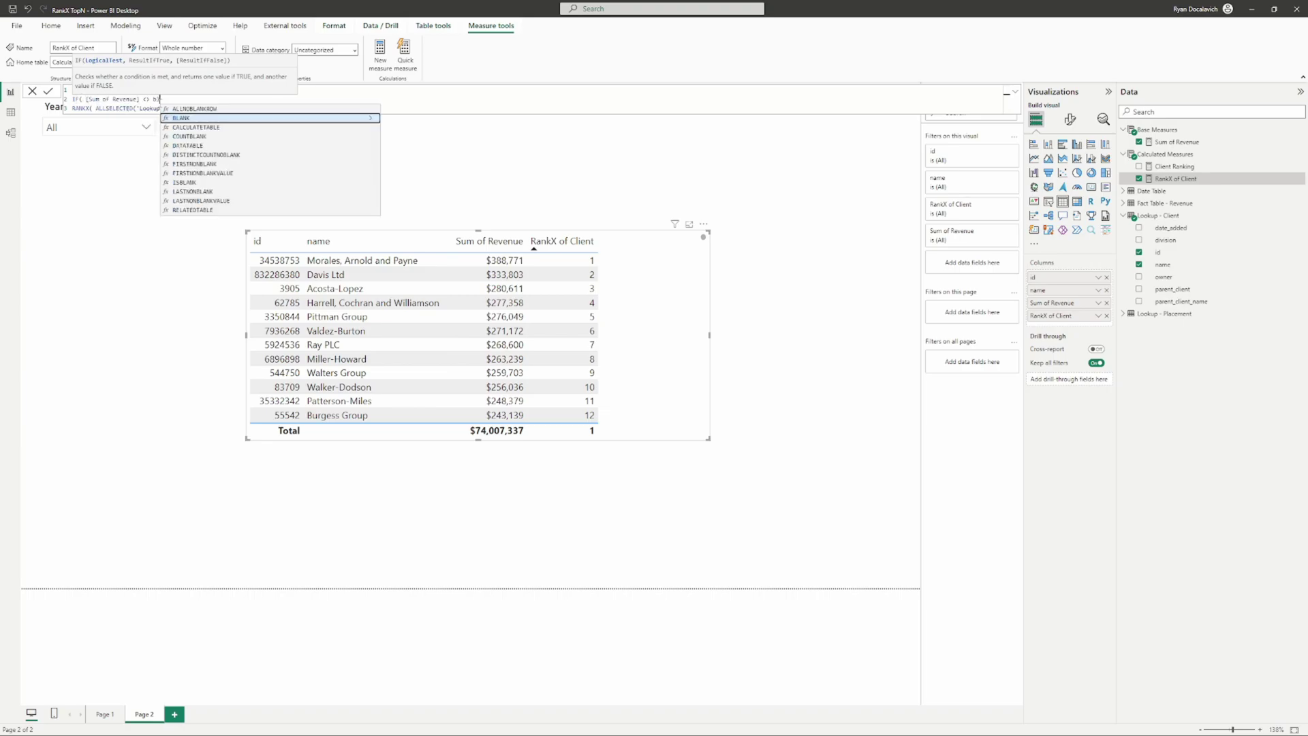
pyautogui.press('BackSpace')
pyautogui.press('BackSpace')
pyautogui.press('BackSpace')
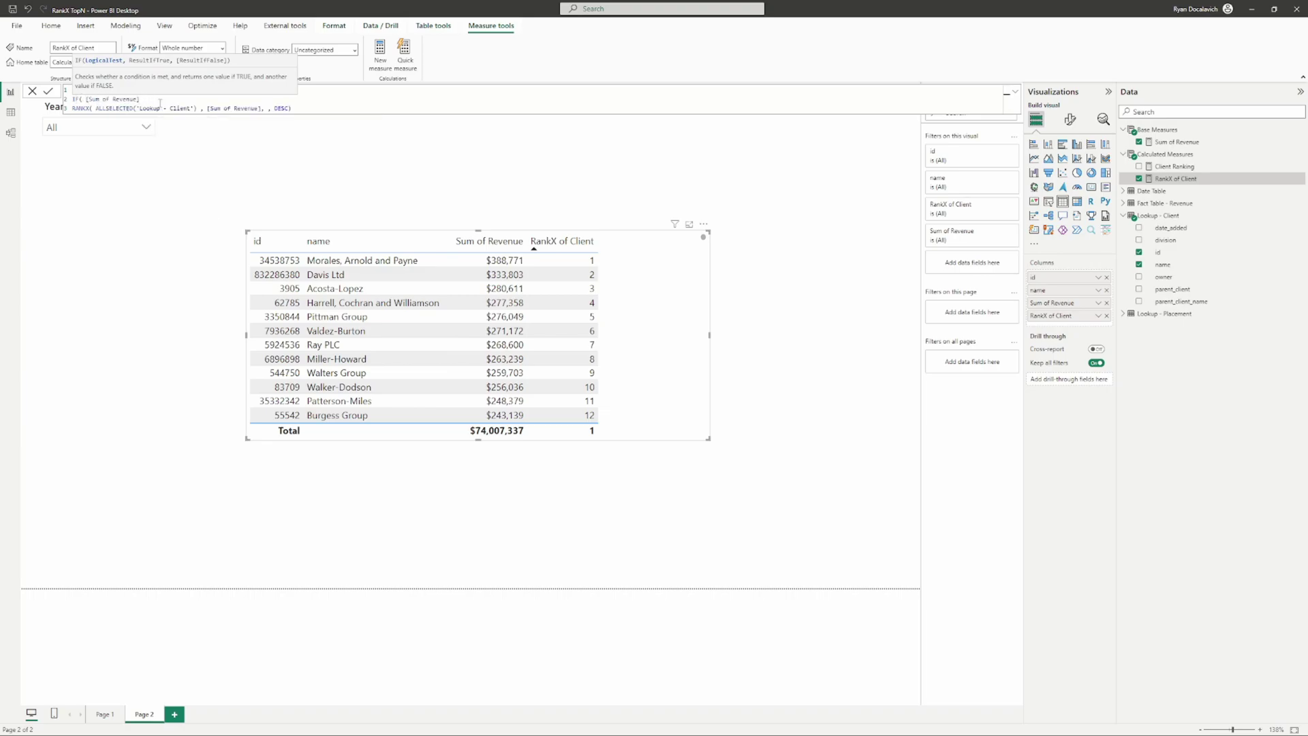
pyautogui.write('<> b')
pyautogui.press('Tab')
pyautogui.write(',')
# - Indent the RANKX line, close the IF with ) on a new line, and commit the formula
pyautogui.click(73, 107)
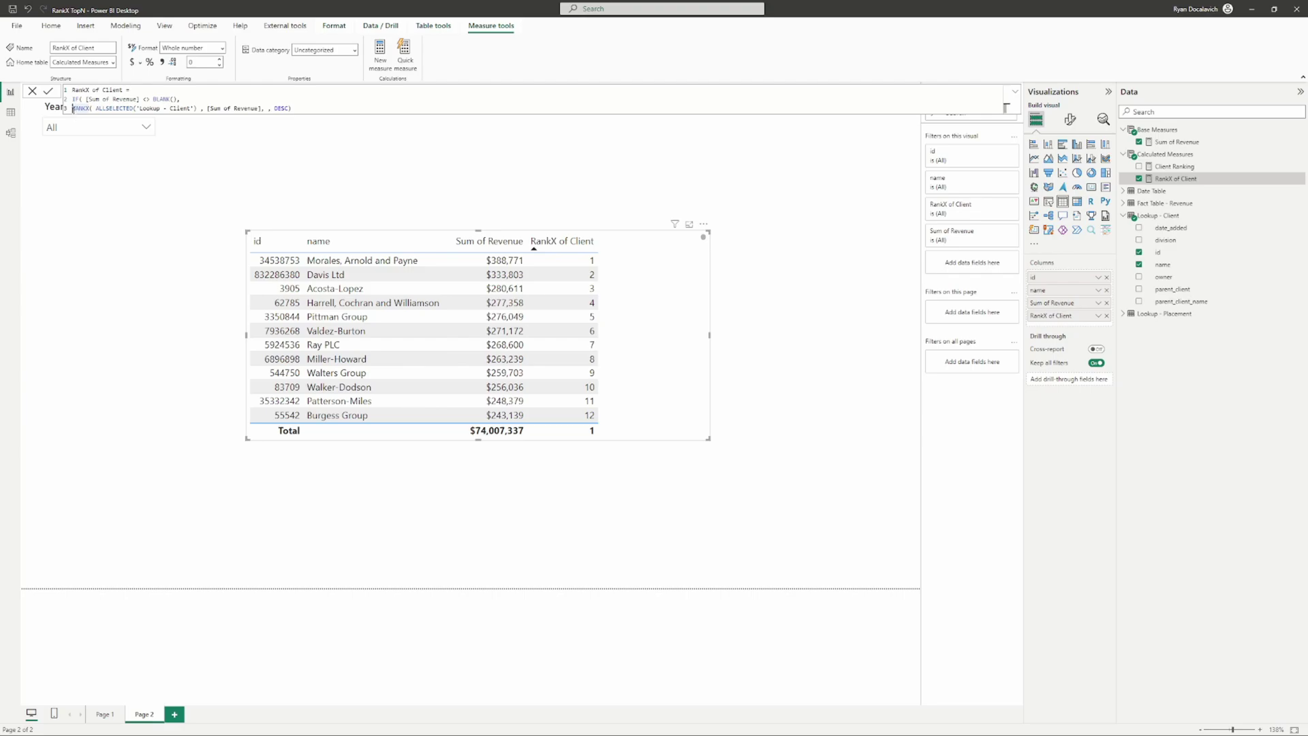
pyautogui.press('Tab')
pyautogui.click(356, 111)
pyautogui.press('Return')
pyautogui.write(')')
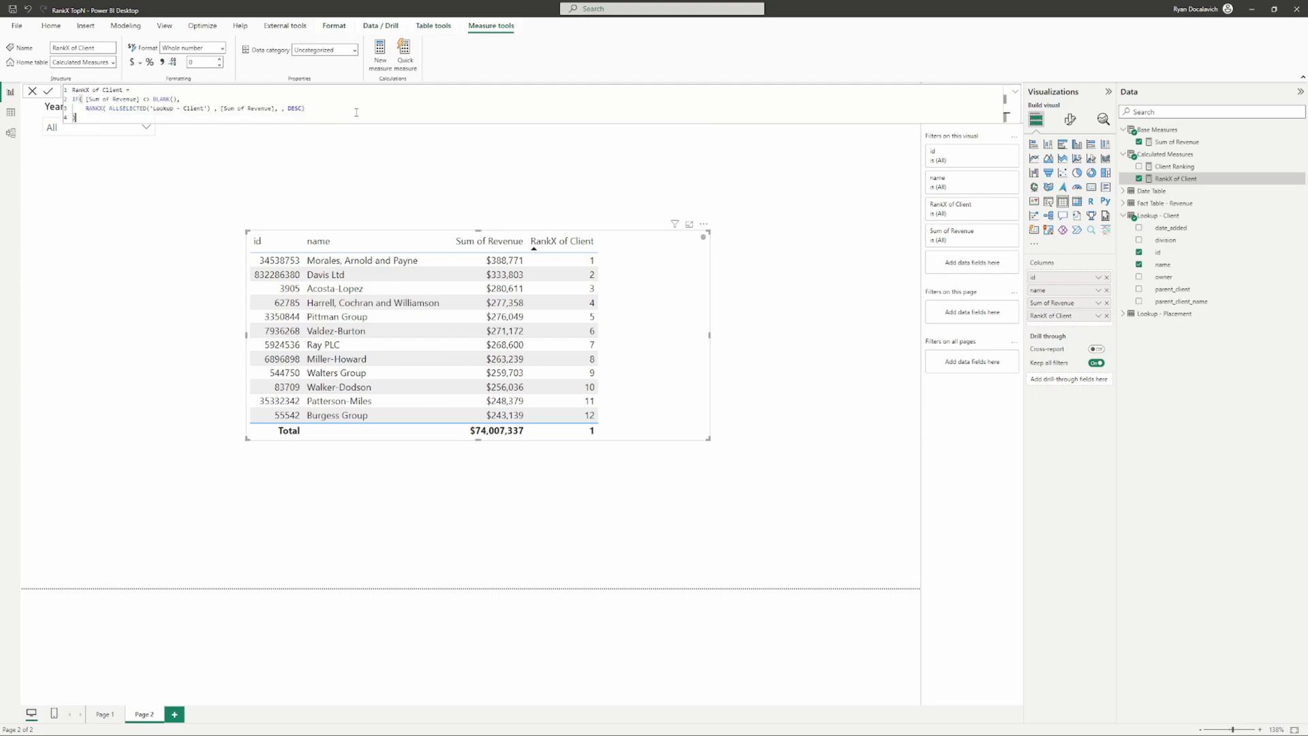
pyautogui.moveTo(87, 99); pyautogui.dragTo(178, 96)
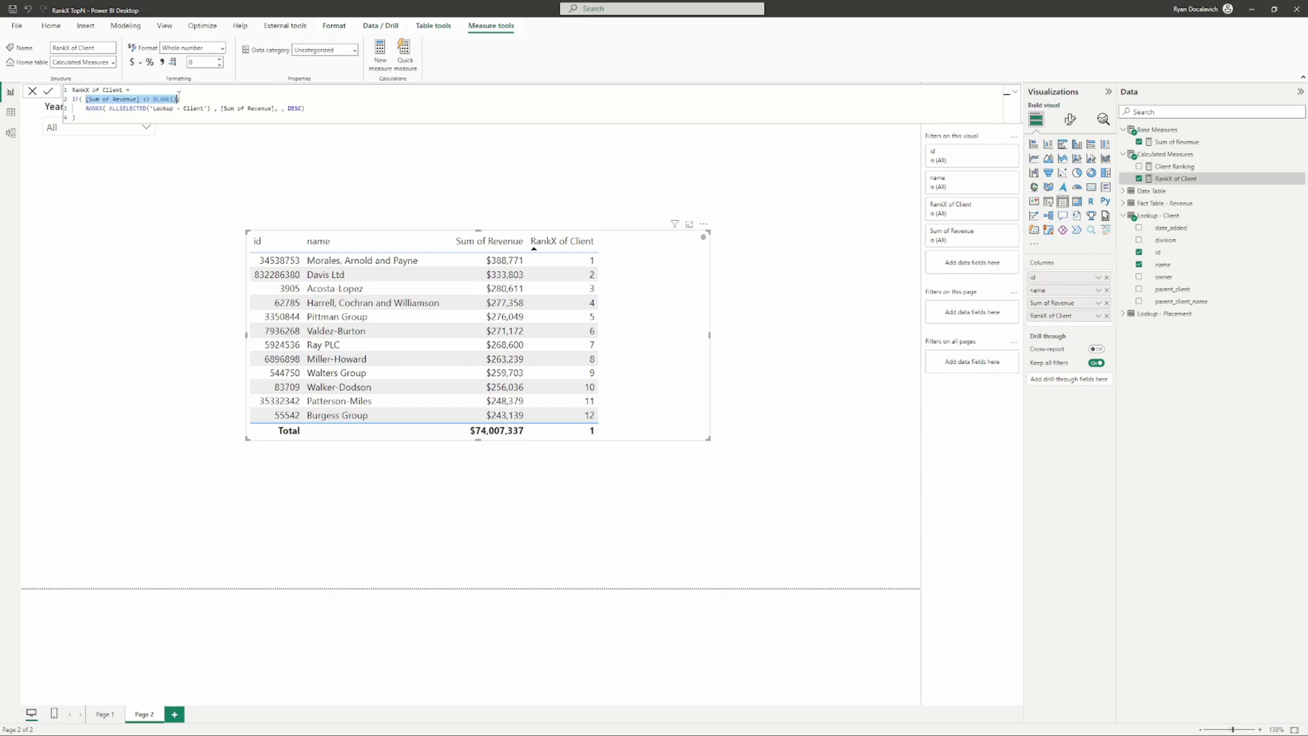
pyautogui.click(178, 97)
pyautogui.moveTo(85, 108); pyautogui.dragTo(323, 108)
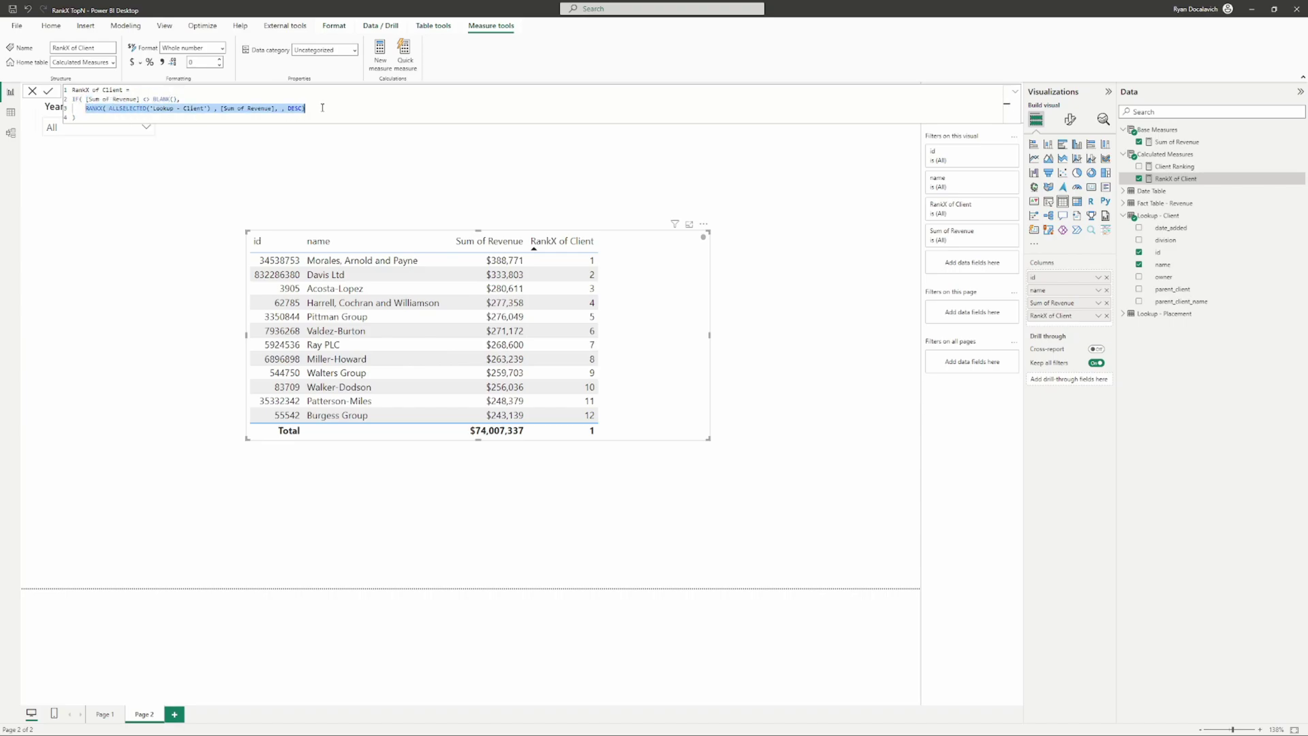
pyautogui.click(236, 114)
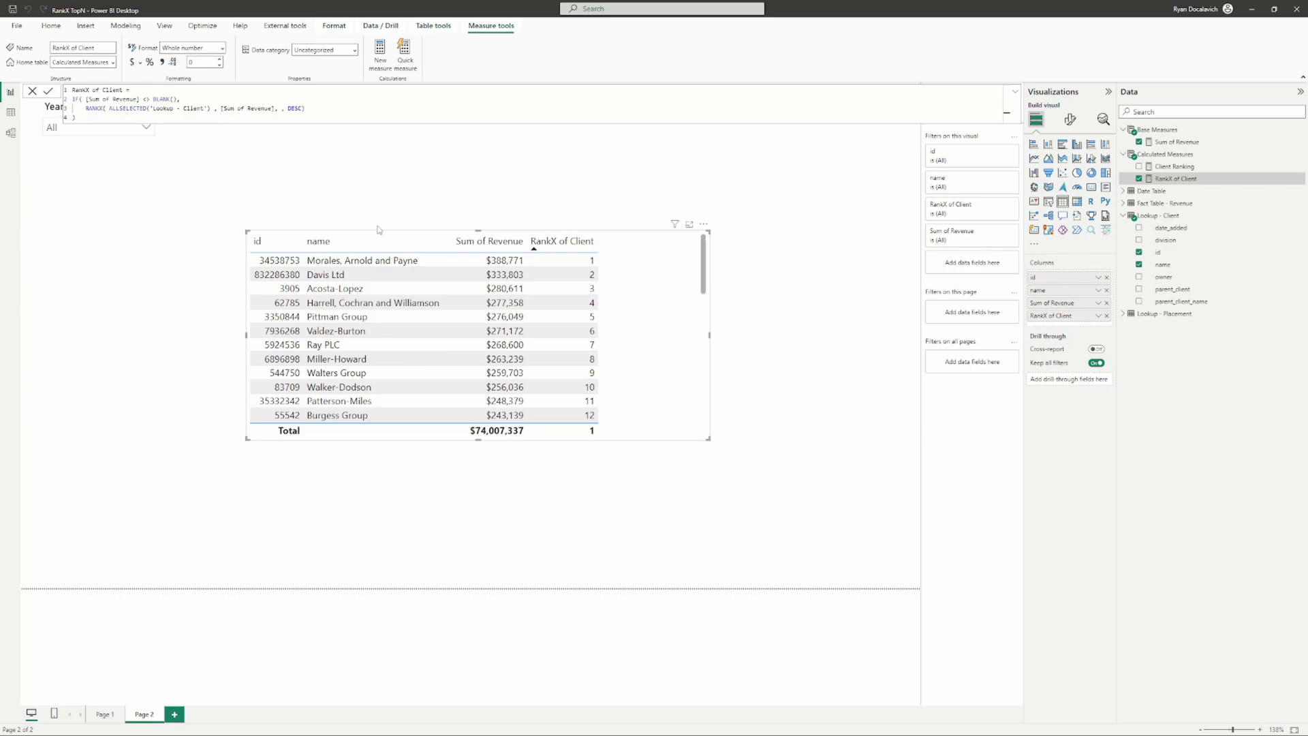
# - Sort RankX of Client descending to confirm ranks end at 904, then back to ascending
pyautogui.click(575, 249)
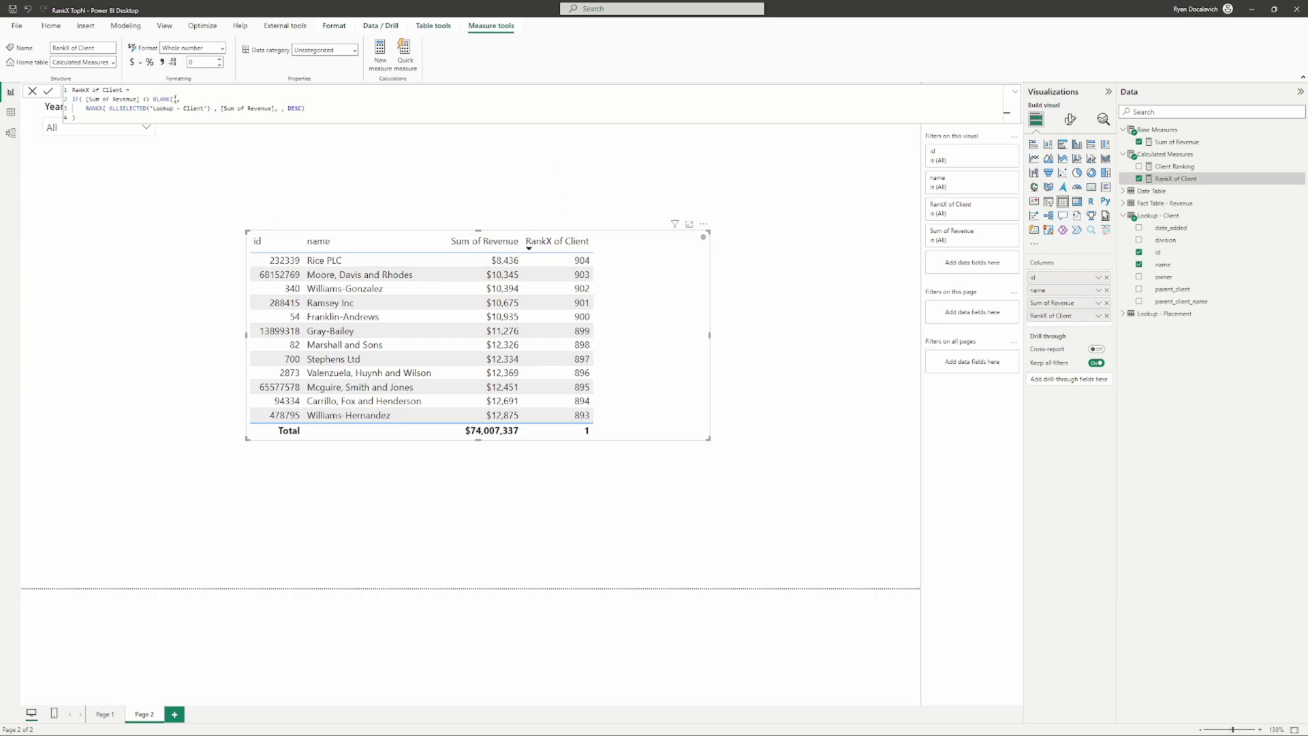
pyautogui.click(572, 247)
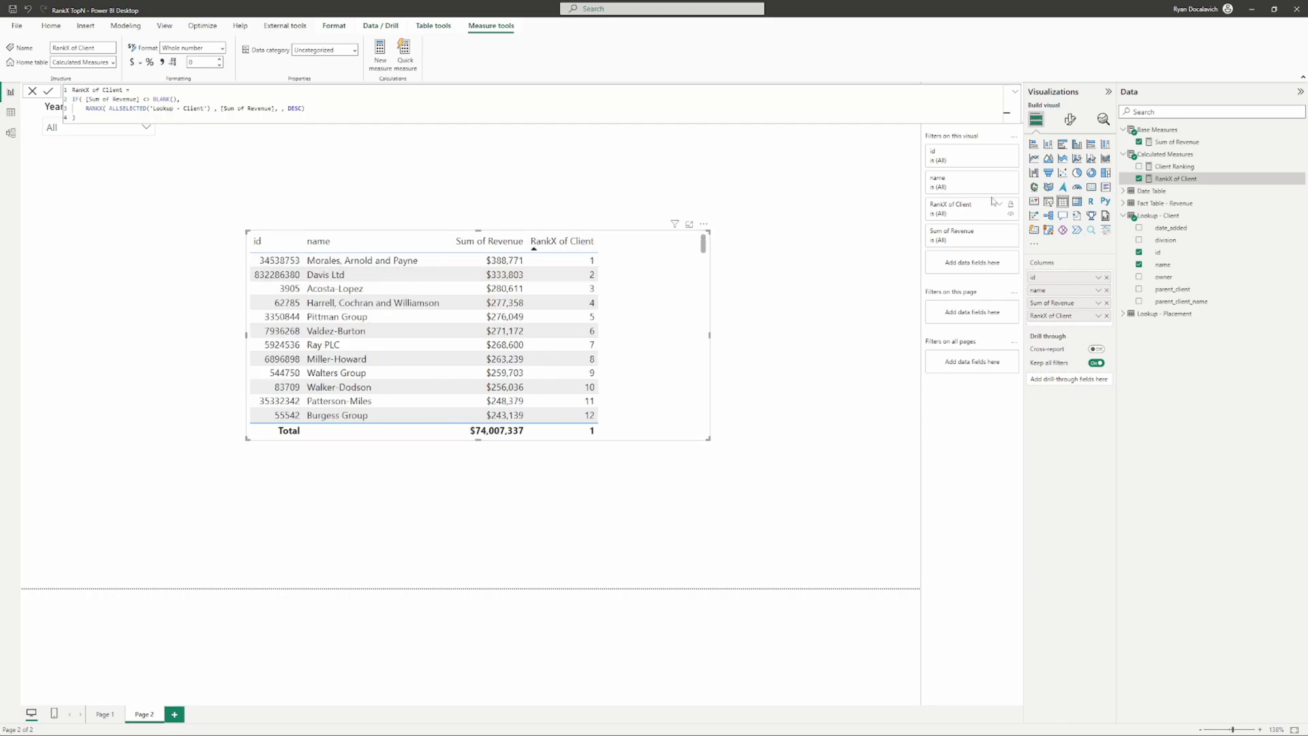
# - Convert the table to a matrix with client id, name and placement id (renamed Pl id) as rows
pyautogui.click(1077, 202)
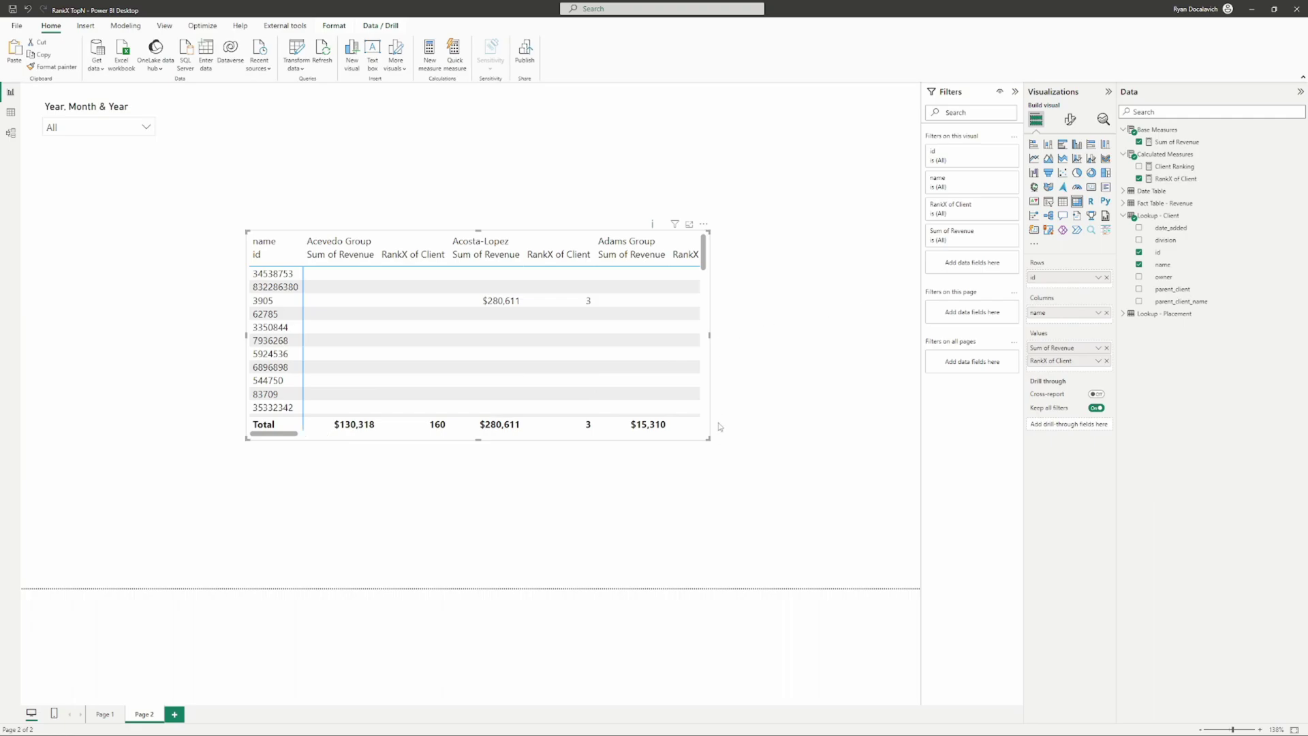
pyautogui.moveTo(1059, 313); pyautogui.dragTo(1093, 293)
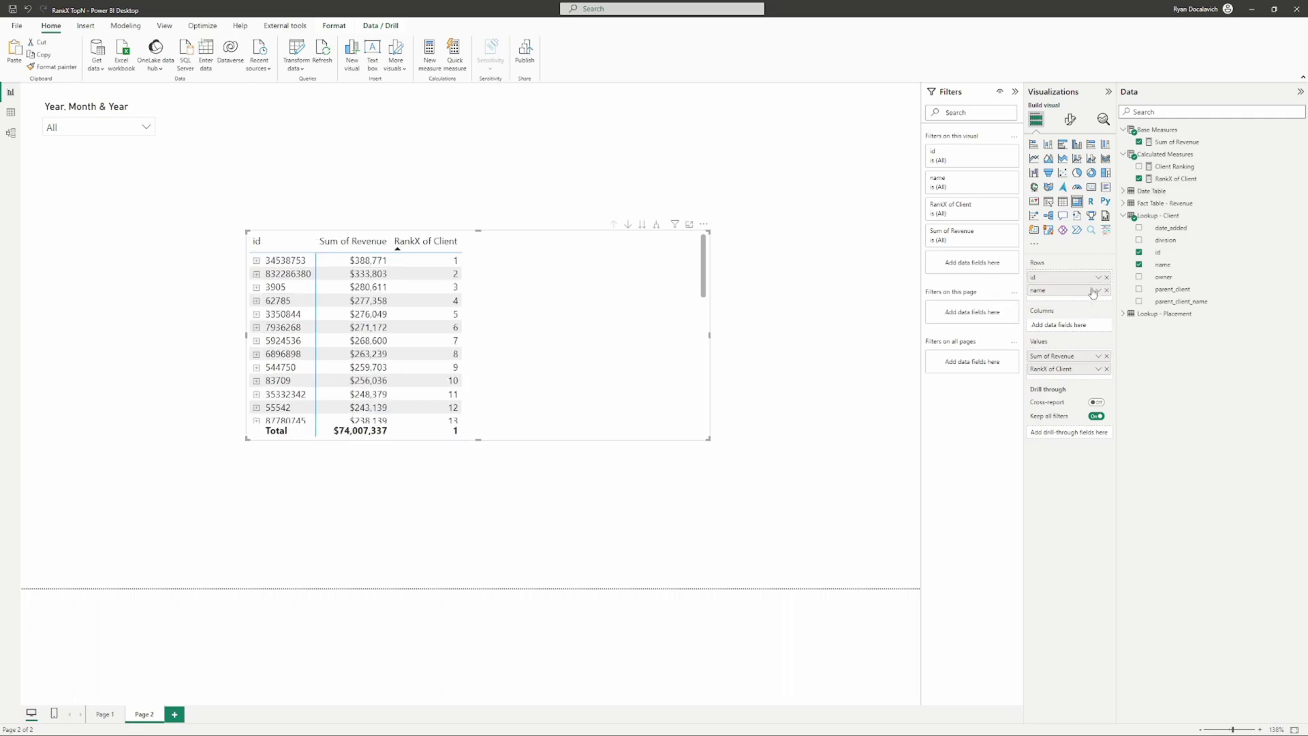
pyautogui.click(1124, 314)
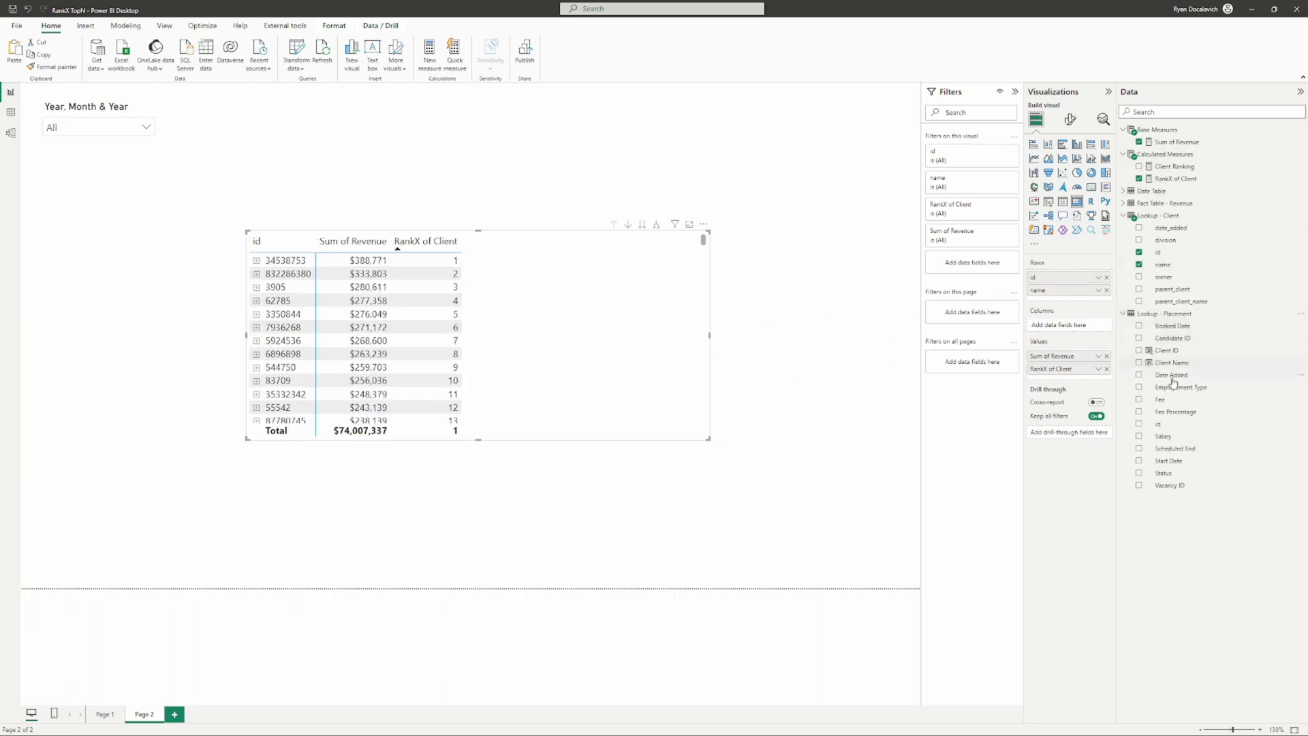
pyautogui.moveTo(1158, 424); pyautogui.dragTo(1056, 303)
pyautogui.doubleClick(1052, 303)
pyautogui.write('p')
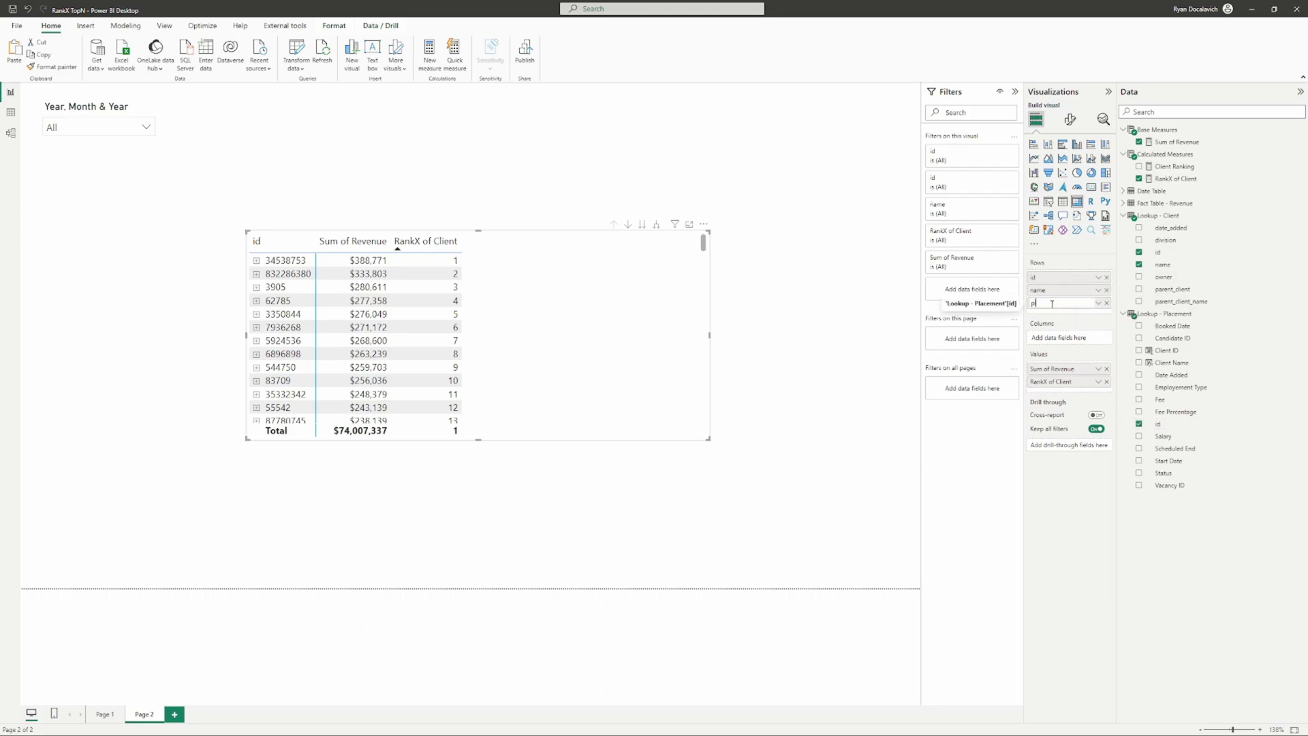
pyautogui.write('l i')
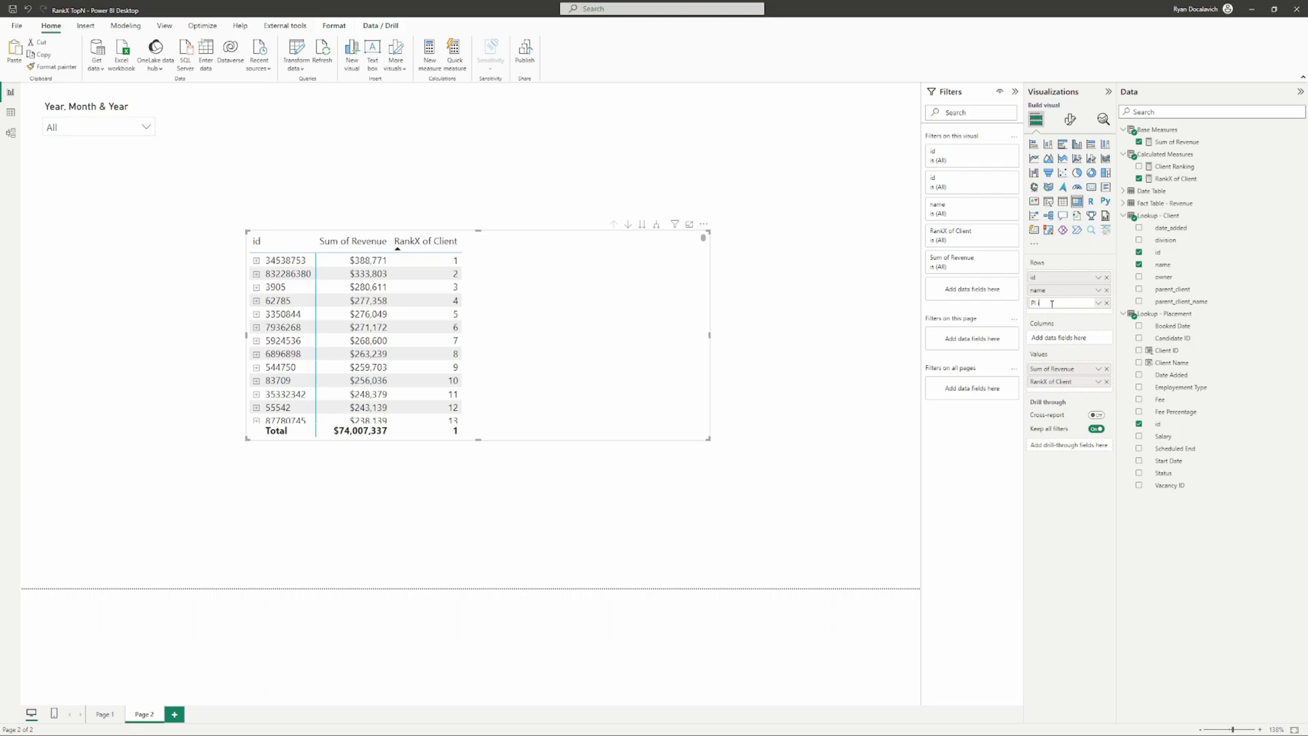
pyautogui.write('d')
pyautogui.press('Return')
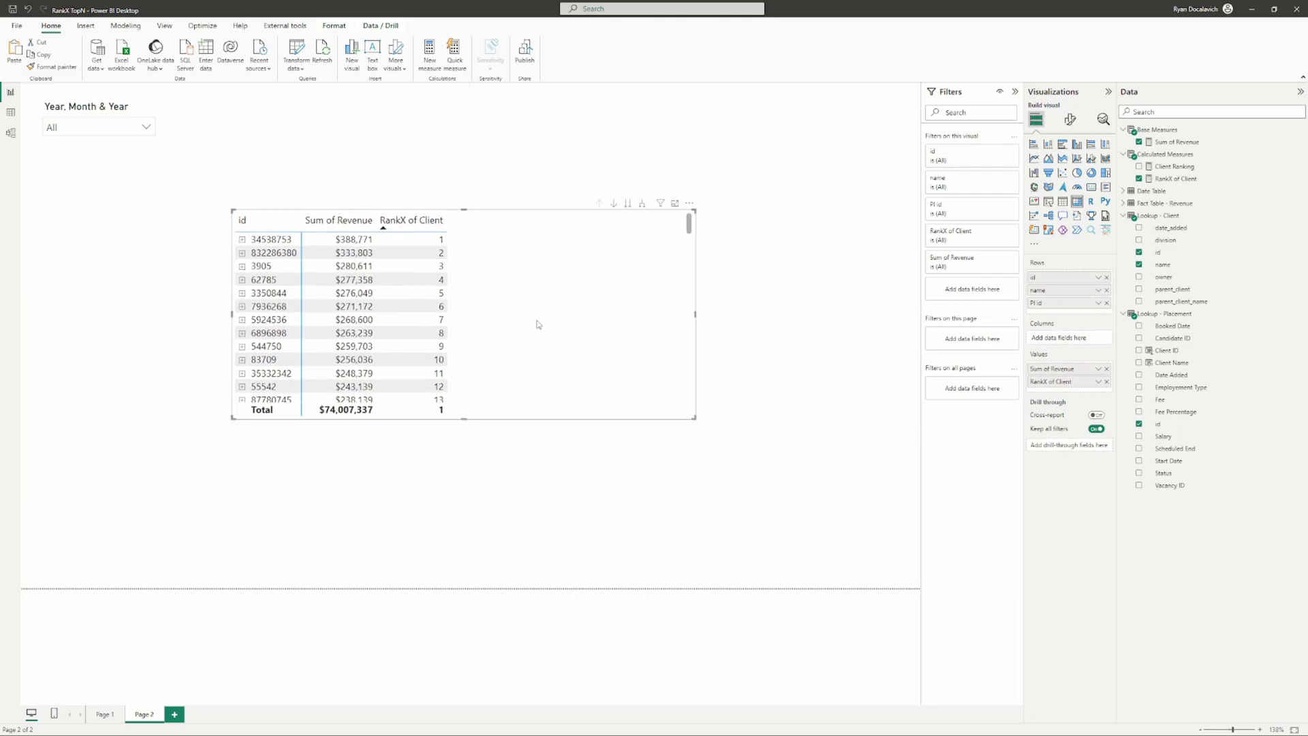
# - Move the matrix to the lower left and paste a duplicate to its right
pyautogui.moveTo(611, 315); pyautogui.dragTo(420, 428)
pyautogui.hotkey('ctrl', 'v')
pyautogui.moveTo(776, 239); pyautogui.dragTo(753, 412)
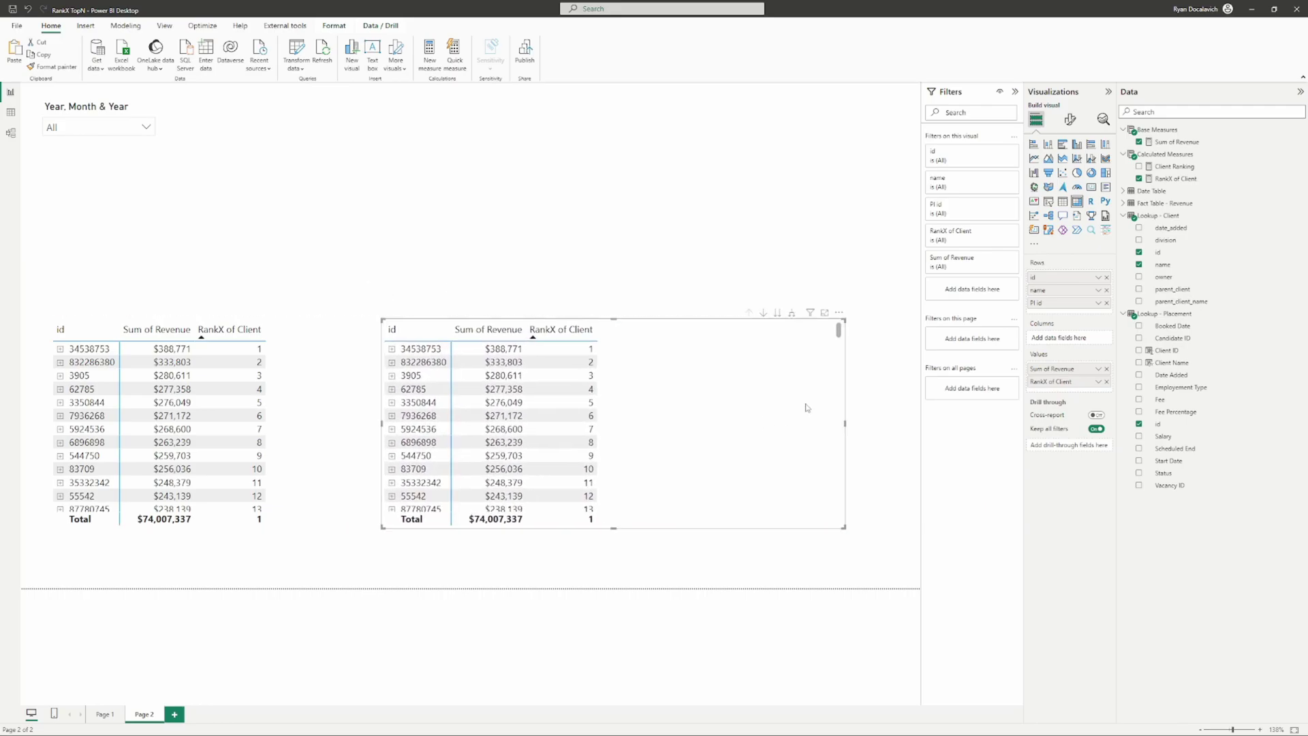
# - Copy the RankX of Client formula into a new measure
pyautogui.click(1176, 178)
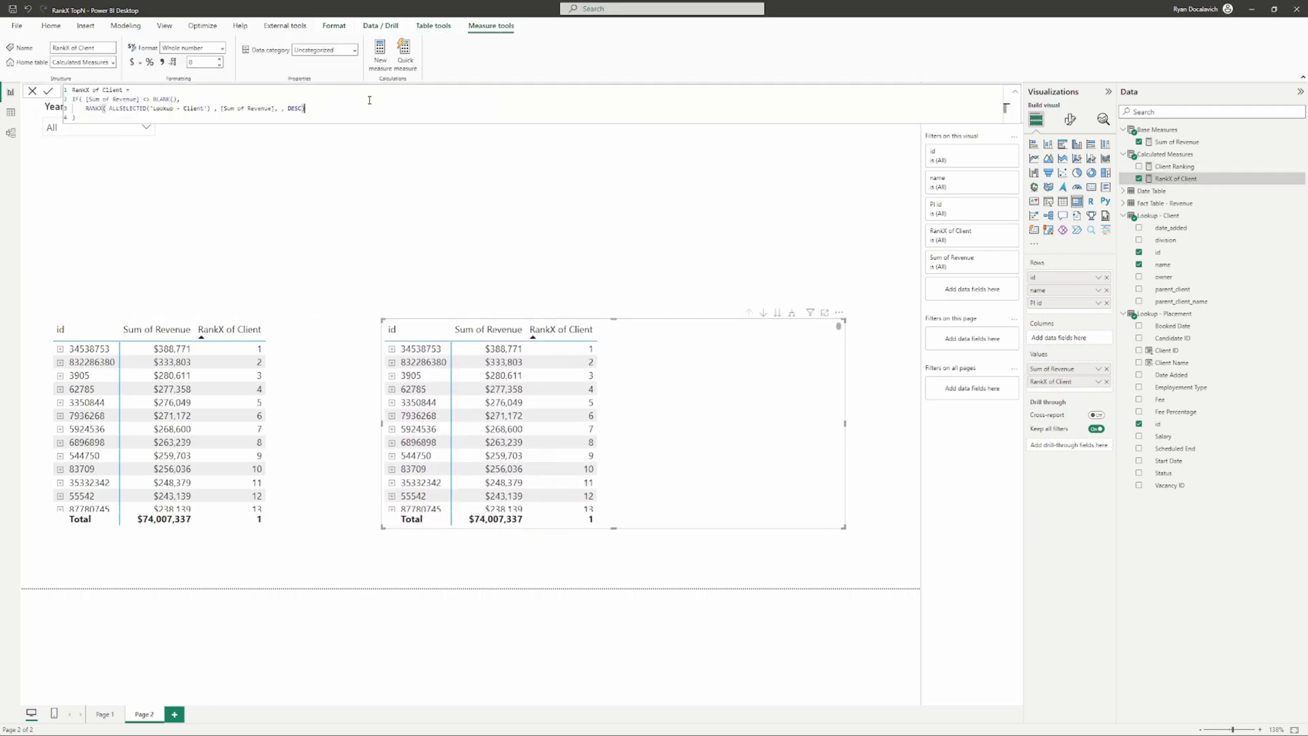
pyautogui.hotkey('ctrl', 'a')
pyautogui.hotkey('ctrl', 'c')
pyautogui.click(380, 51)
pyautogui.hotkey('ctrl', 'v')
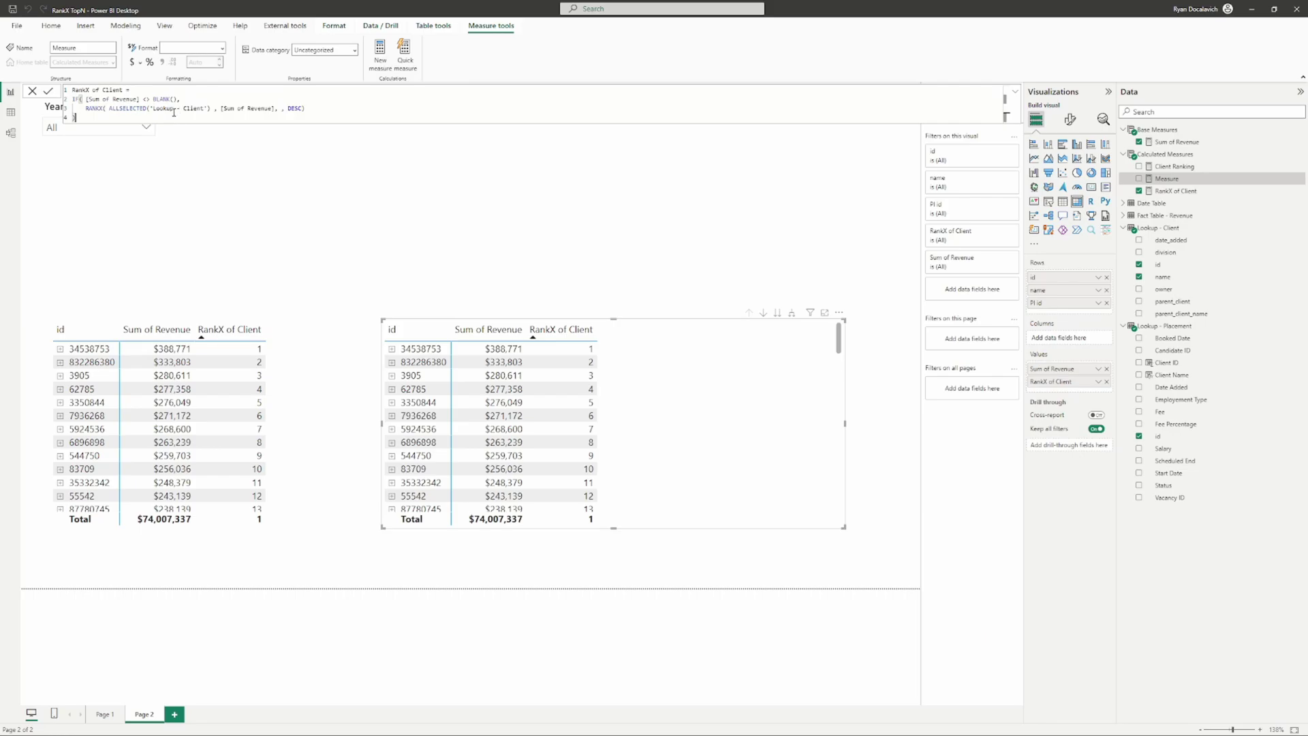
# - Change ALLSELECTED's table to 'Lookup - Placement' and name the measure RankX of Placement
pyautogui.moveTo(151, 108); pyautogui.dragTo(207, 107)
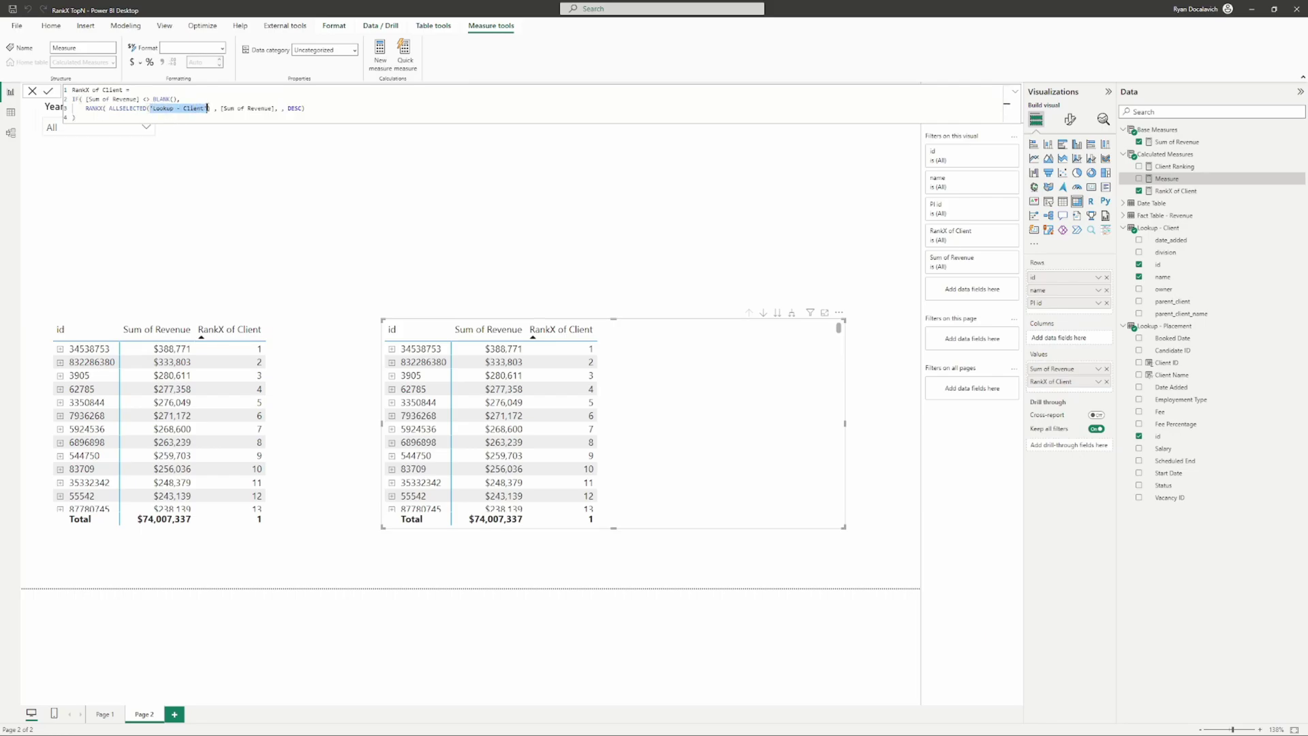
pyautogui.write("'Lookup - P")
pyautogui.press('Tab')
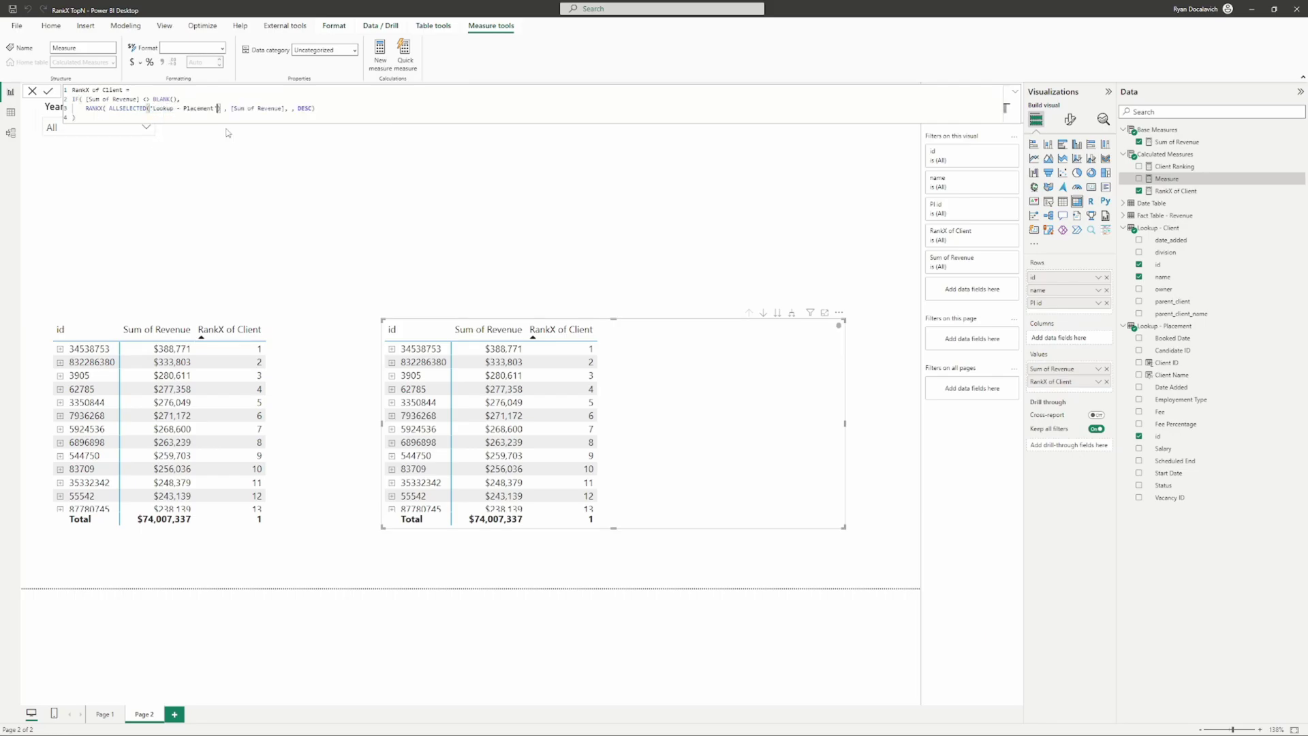
pyautogui.doubleClick(110, 89)
pyautogui.write('Placement')
pyautogui.press('Return')
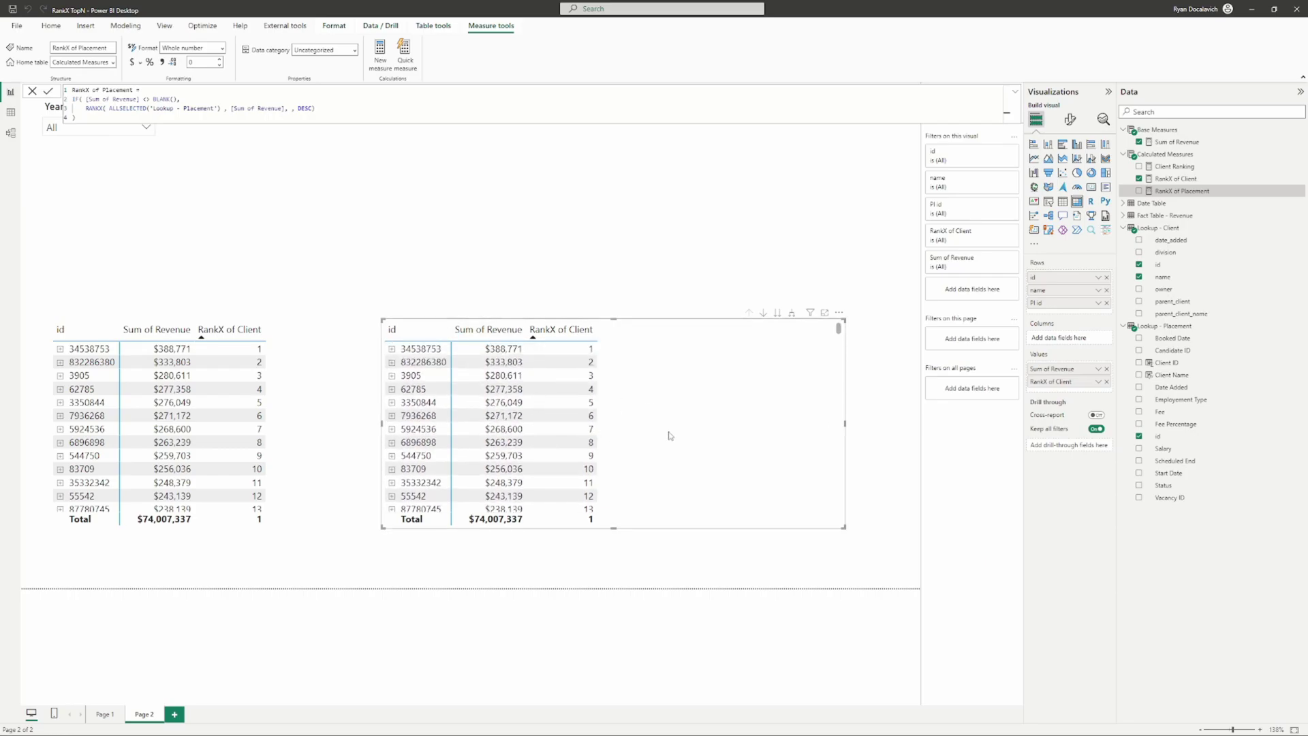
# - Add the RankX of Placement measure to the duplicate test table's values
pyautogui.moveTo(670, 436); pyautogui.dragTo(662, 418)
pyautogui.moveTo(1165, 191); pyautogui.dragTo(1072, 382)
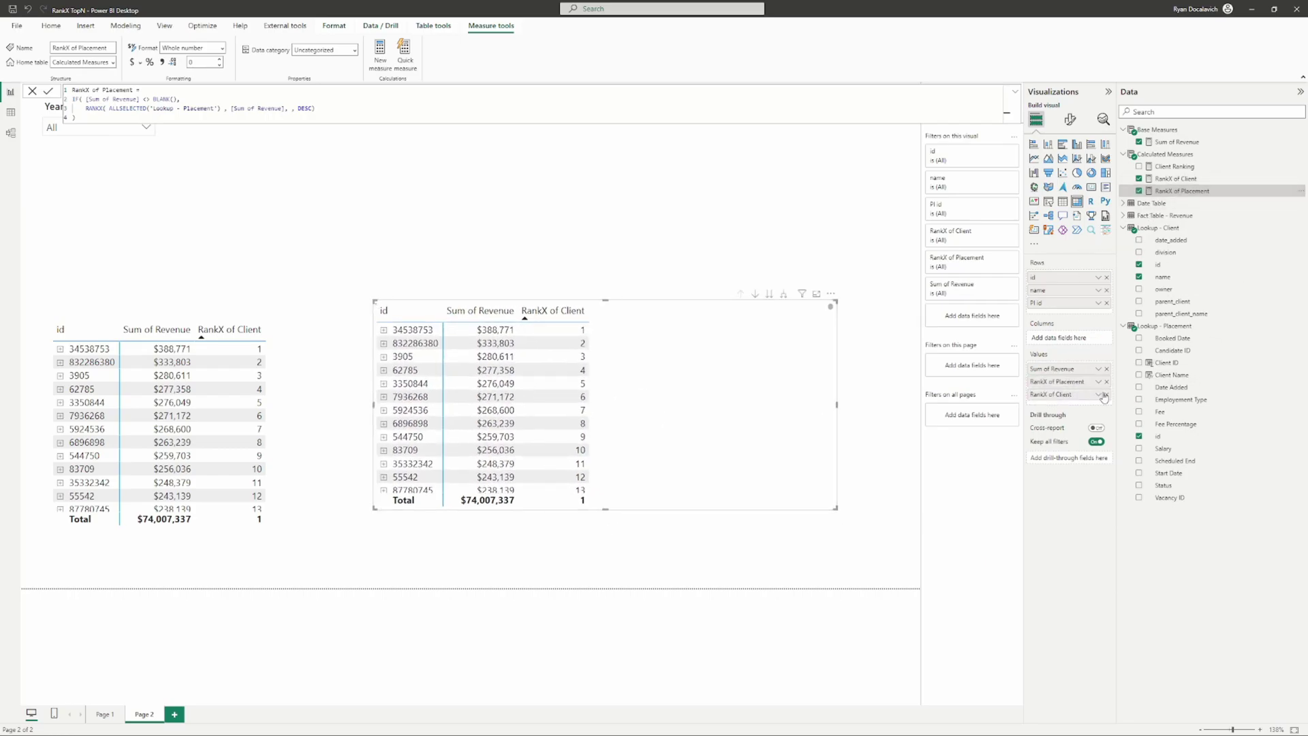
pyautogui.moveTo(711, 471); pyautogui.dragTo(735, 440)
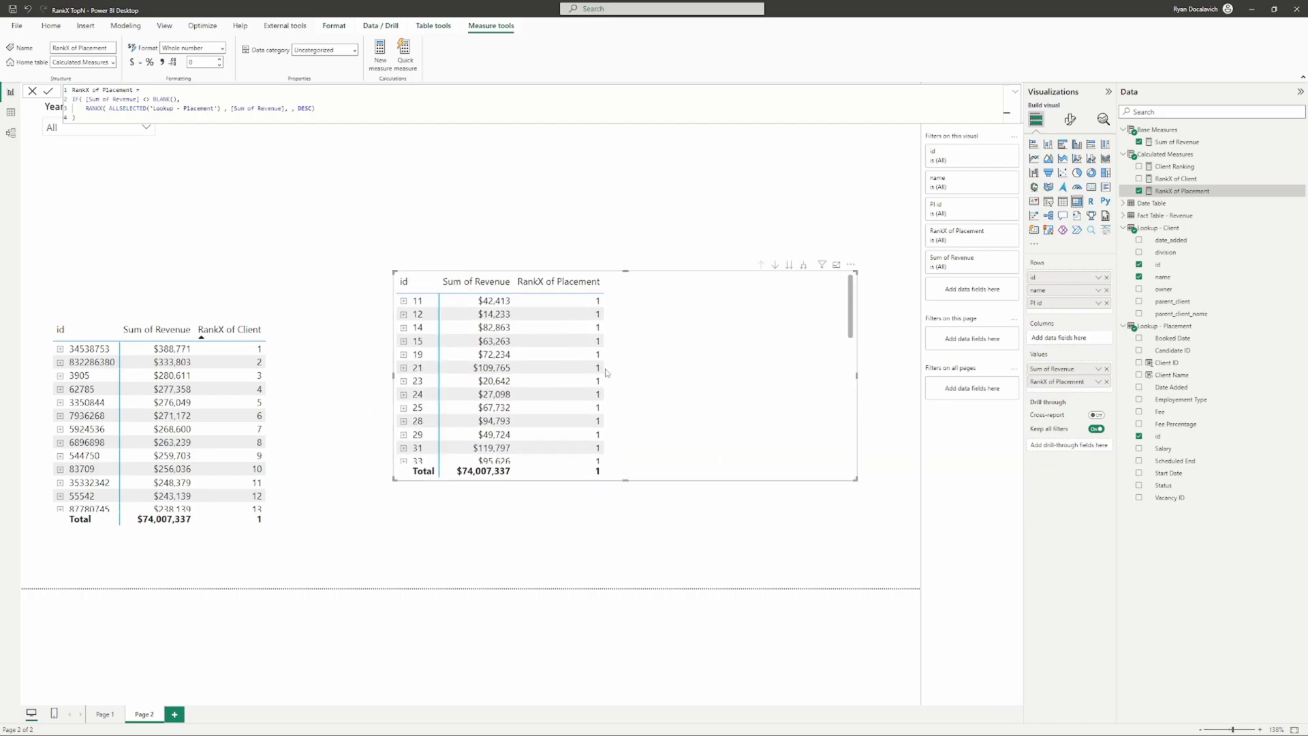
pyautogui.scroll(5, 595, 382)
pyautogui.scroll(-2, 594, 383)
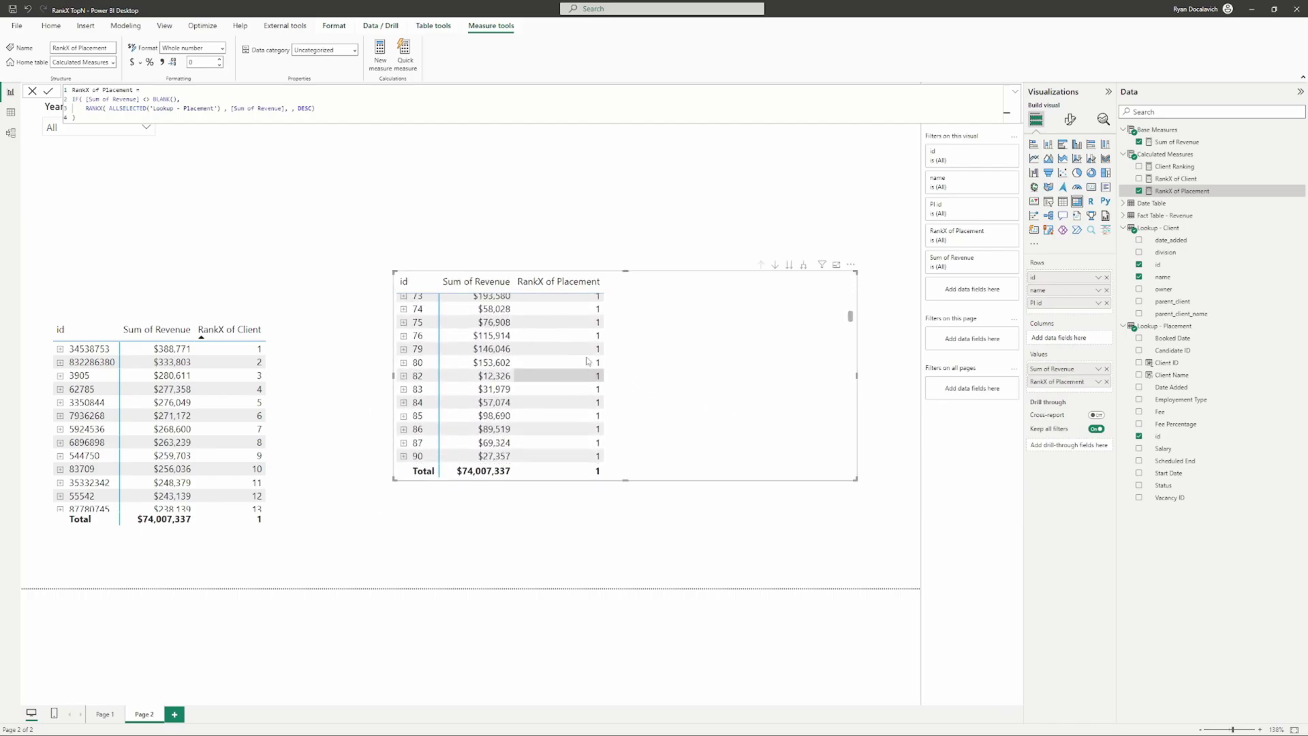
pyautogui.scroll(2, 593, 389)
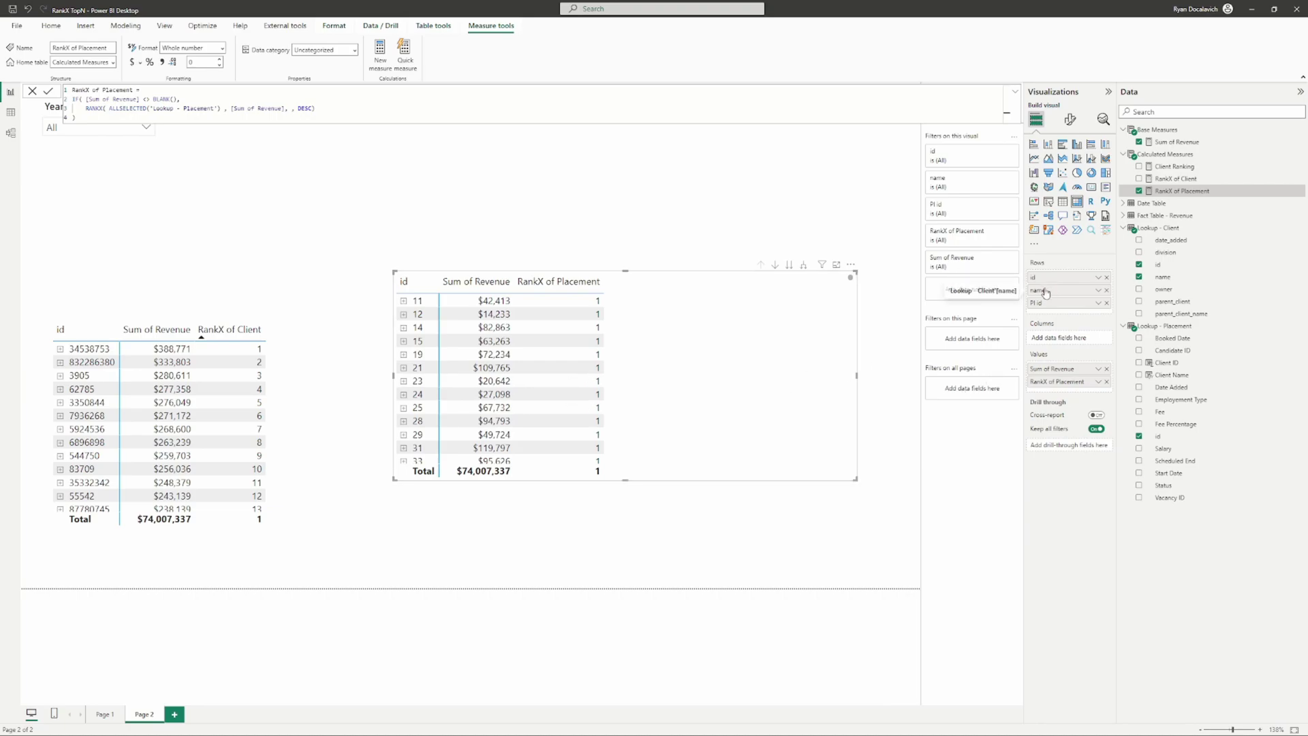
# - Drop client id and name from rows, sort by RankX of Placement ascending, then delete the test table
pyautogui.moveTo(686, 346); pyautogui.dragTo(714, 391)
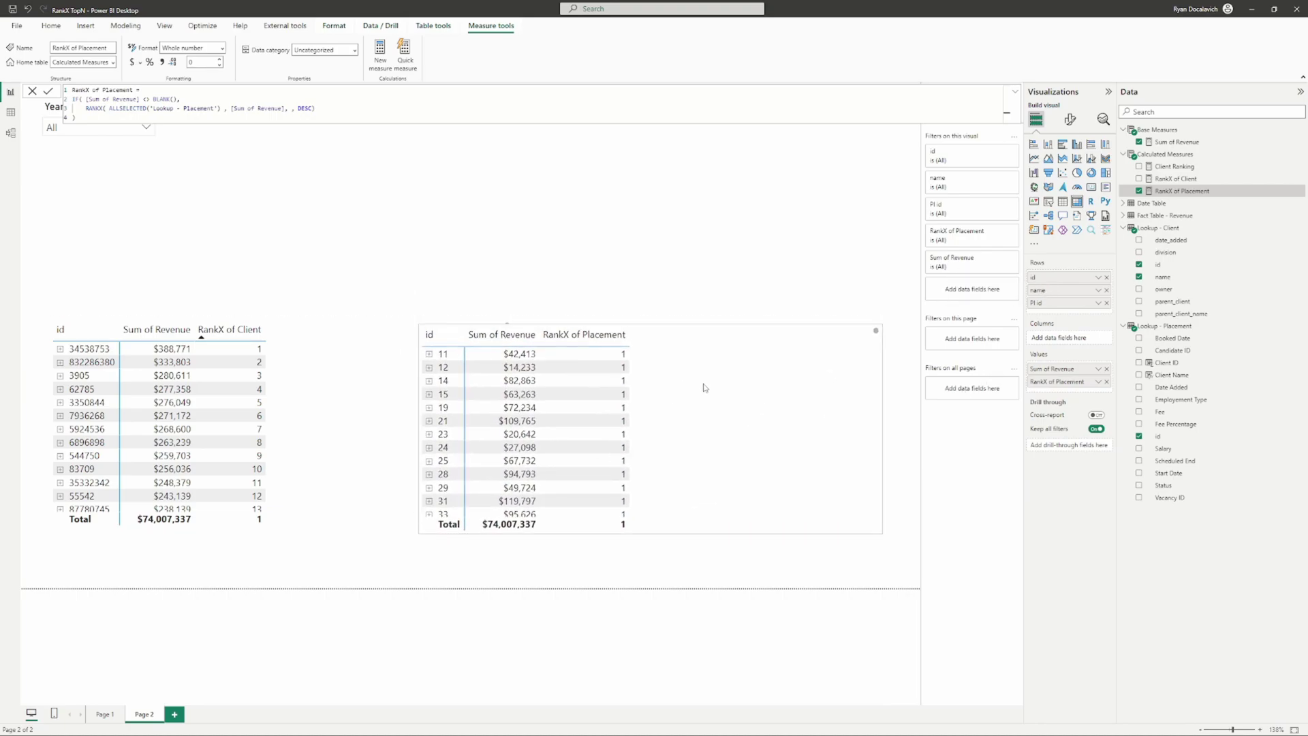
pyautogui.click(1107, 278)
pyautogui.click(1106, 277)
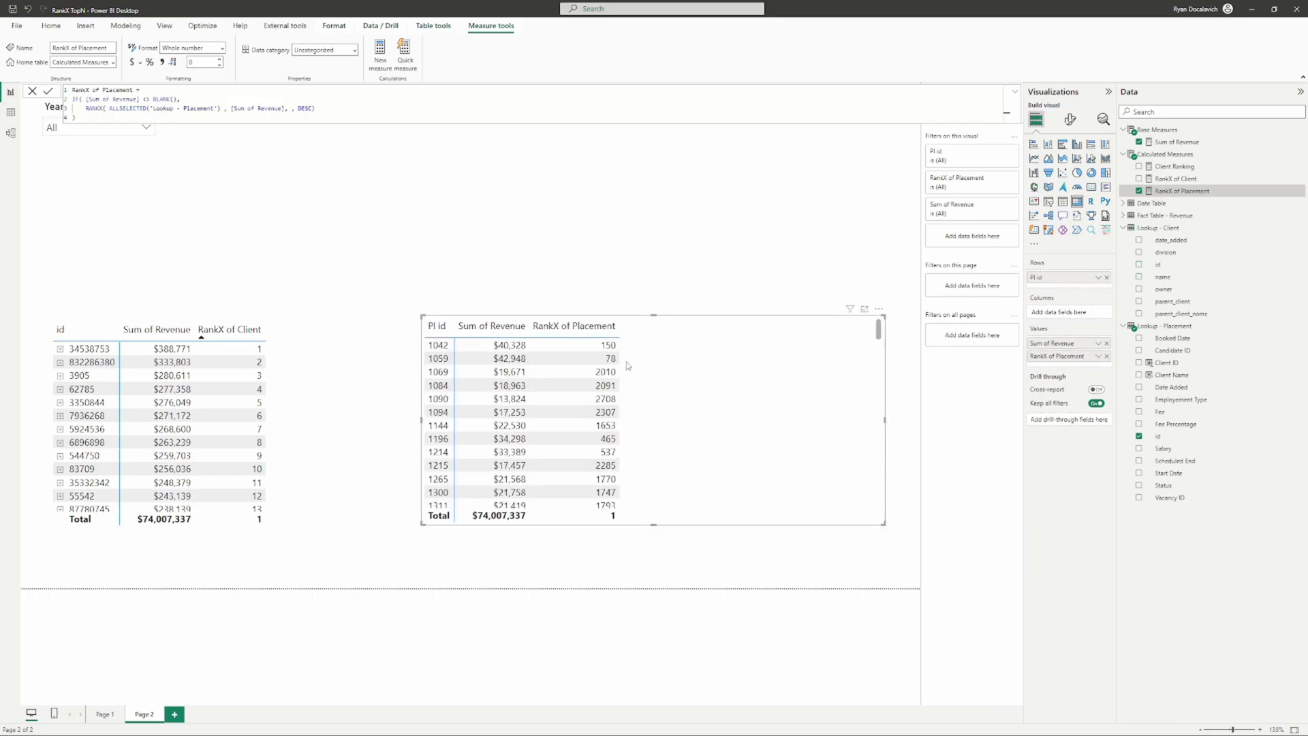
pyautogui.click(599, 326)
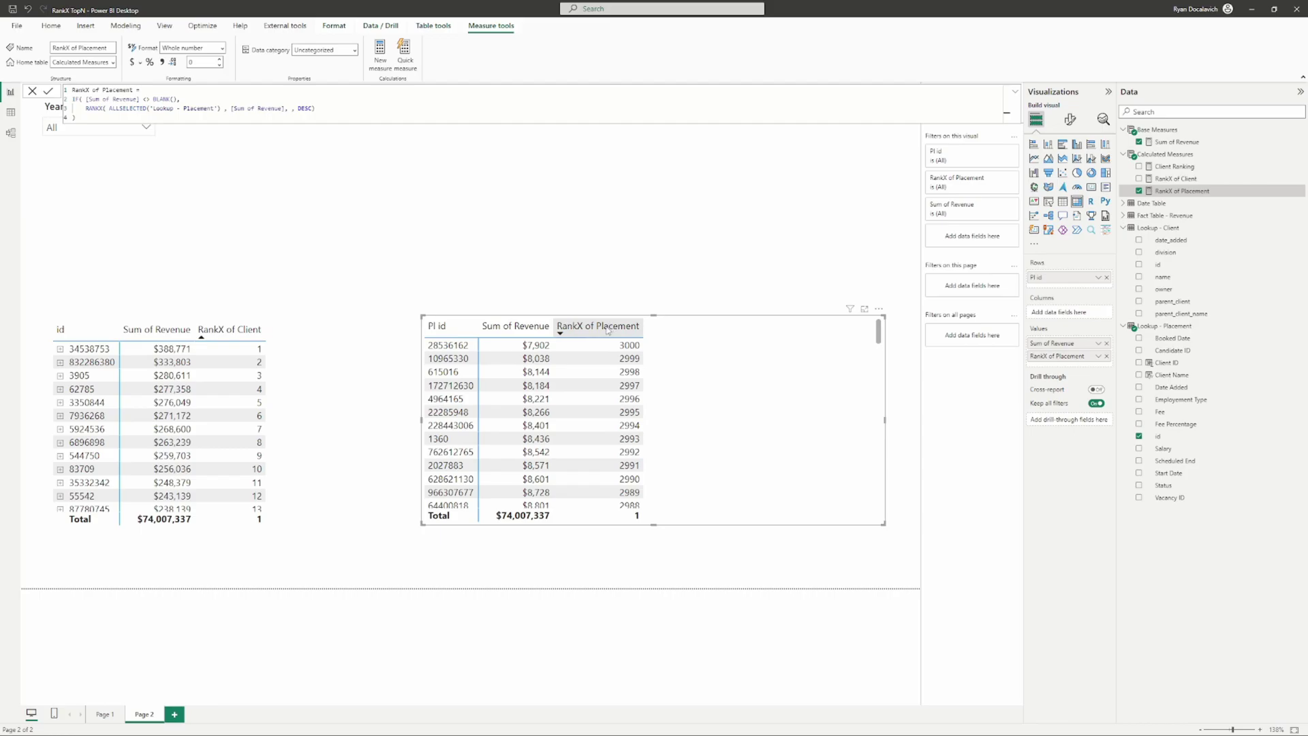
pyautogui.click(609, 328)
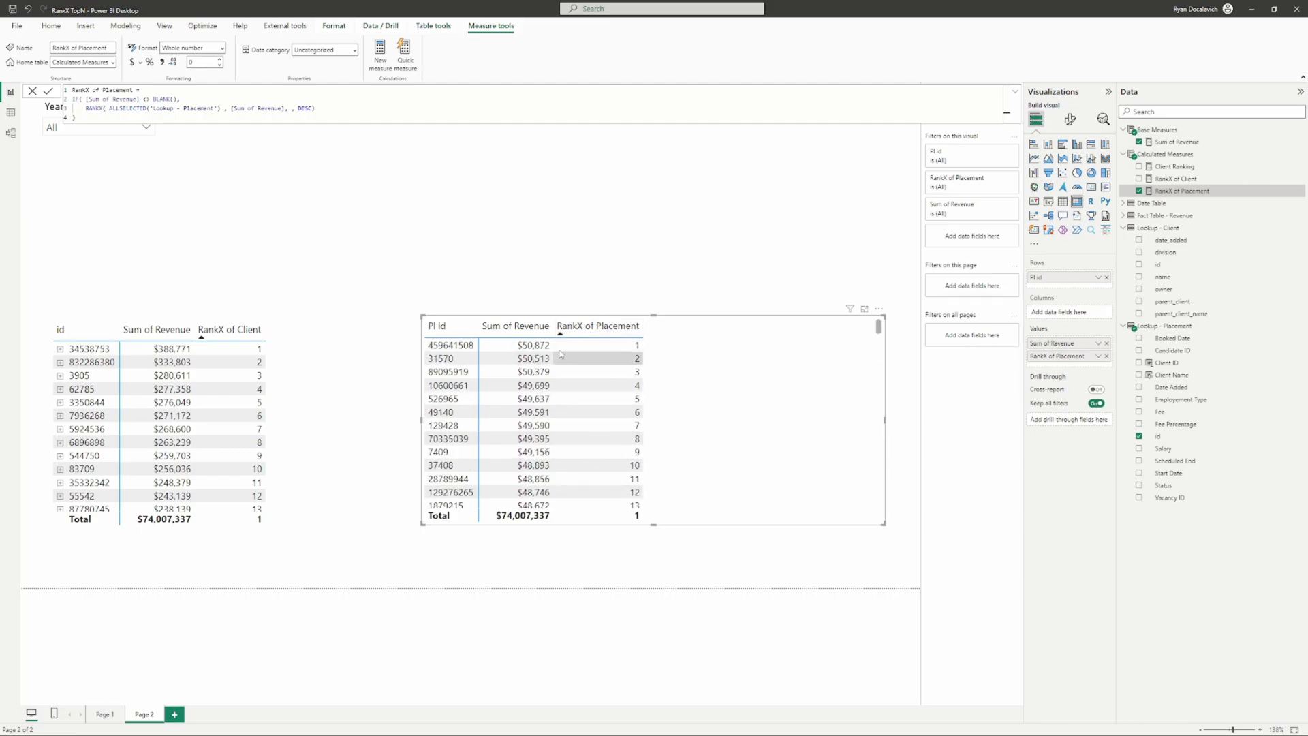
pyautogui.moveTo(766, 428); pyautogui.dragTo(755, 390)
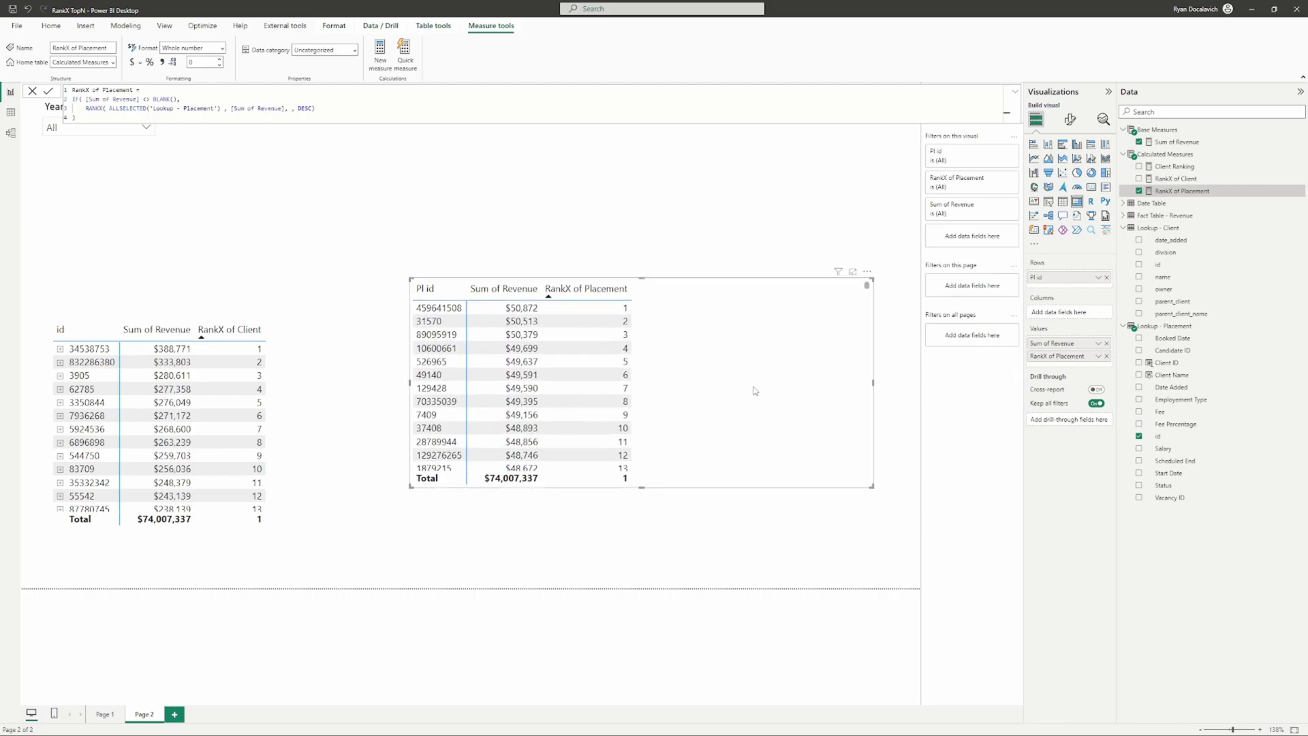
pyautogui.press('Delete')
# - Insert a SWITCH( TRUE(), line after the IF condition in the RankX of Client measure
pyautogui.click(456, 383)
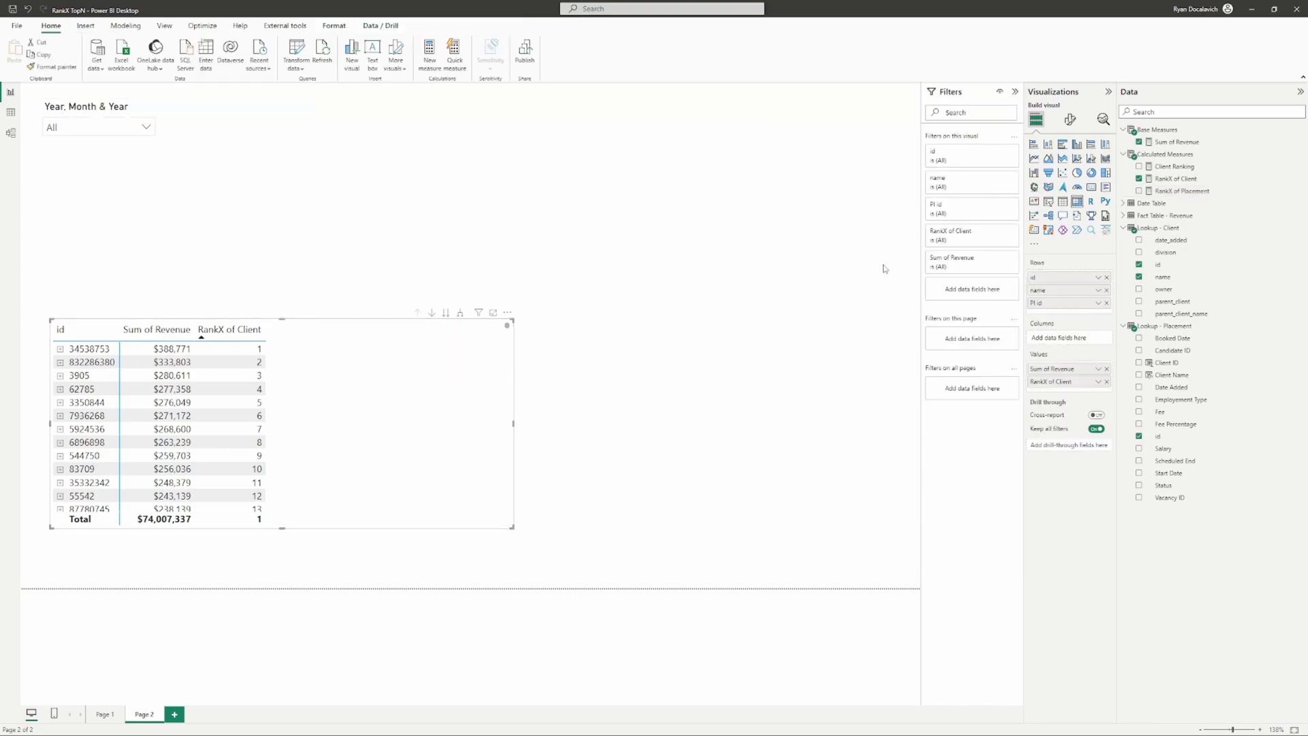
pyautogui.click(1176, 179)
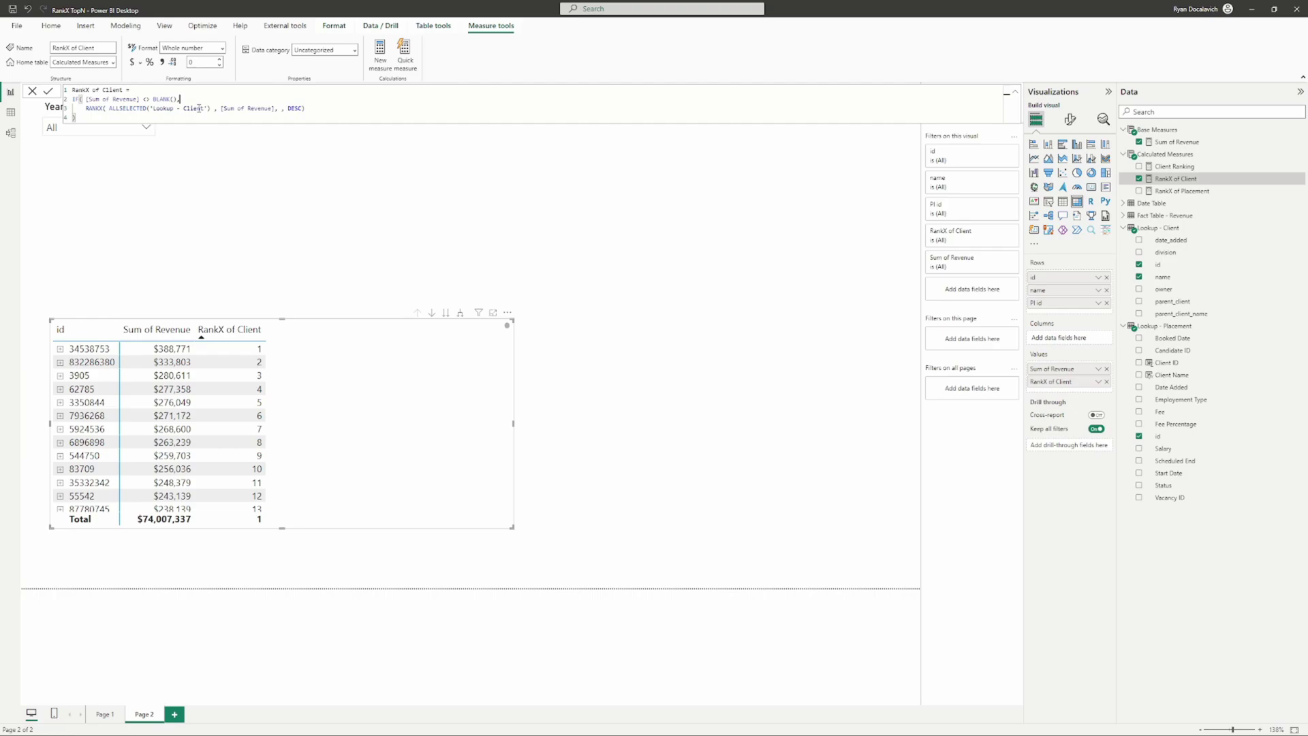
pyautogui.hotkey('shift', 'Return')
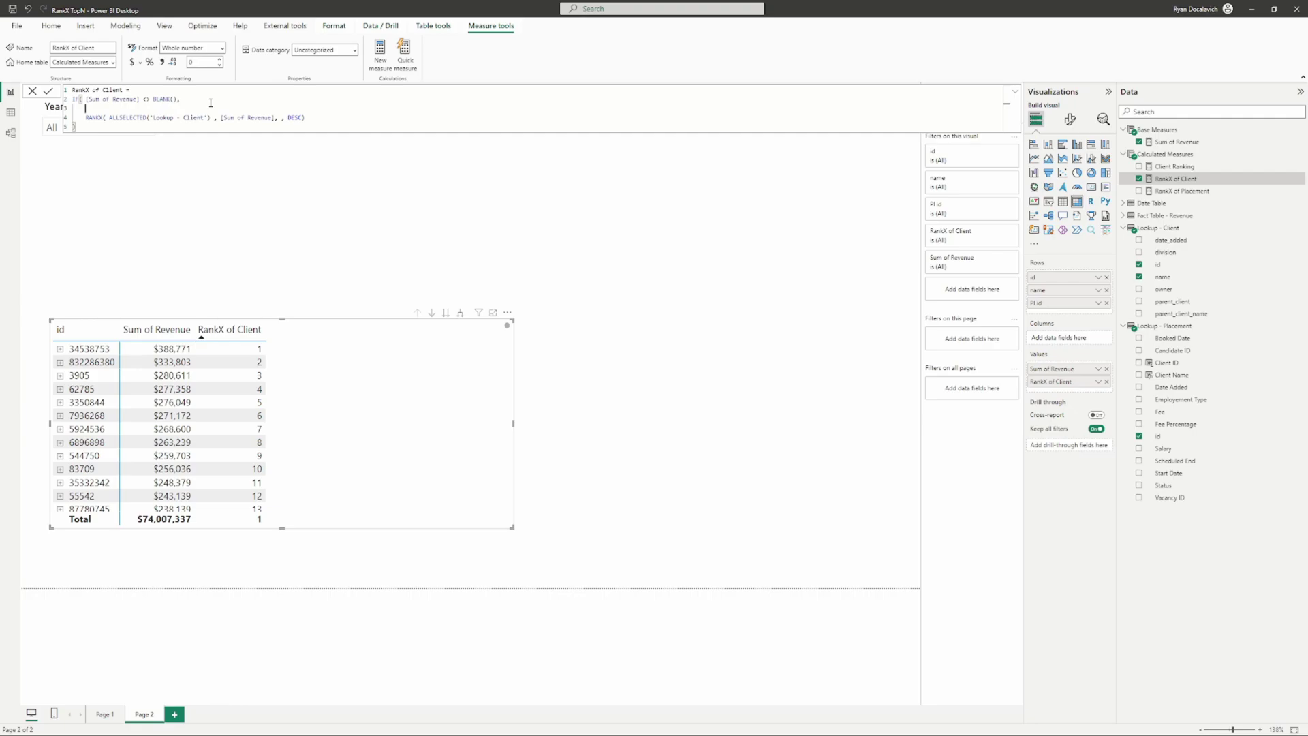
pyautogui.write('SWITCH( TRUE(),')
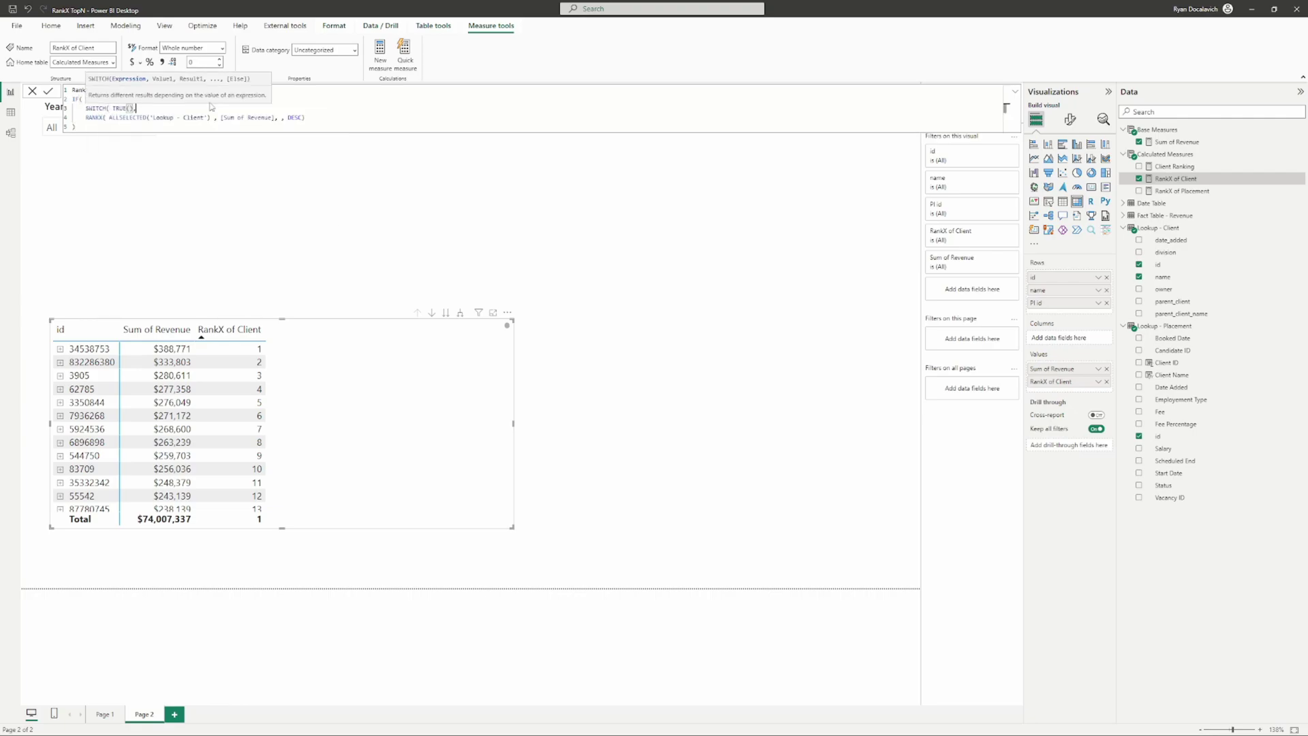
pyautogui.hotkey('shift', 'Return')
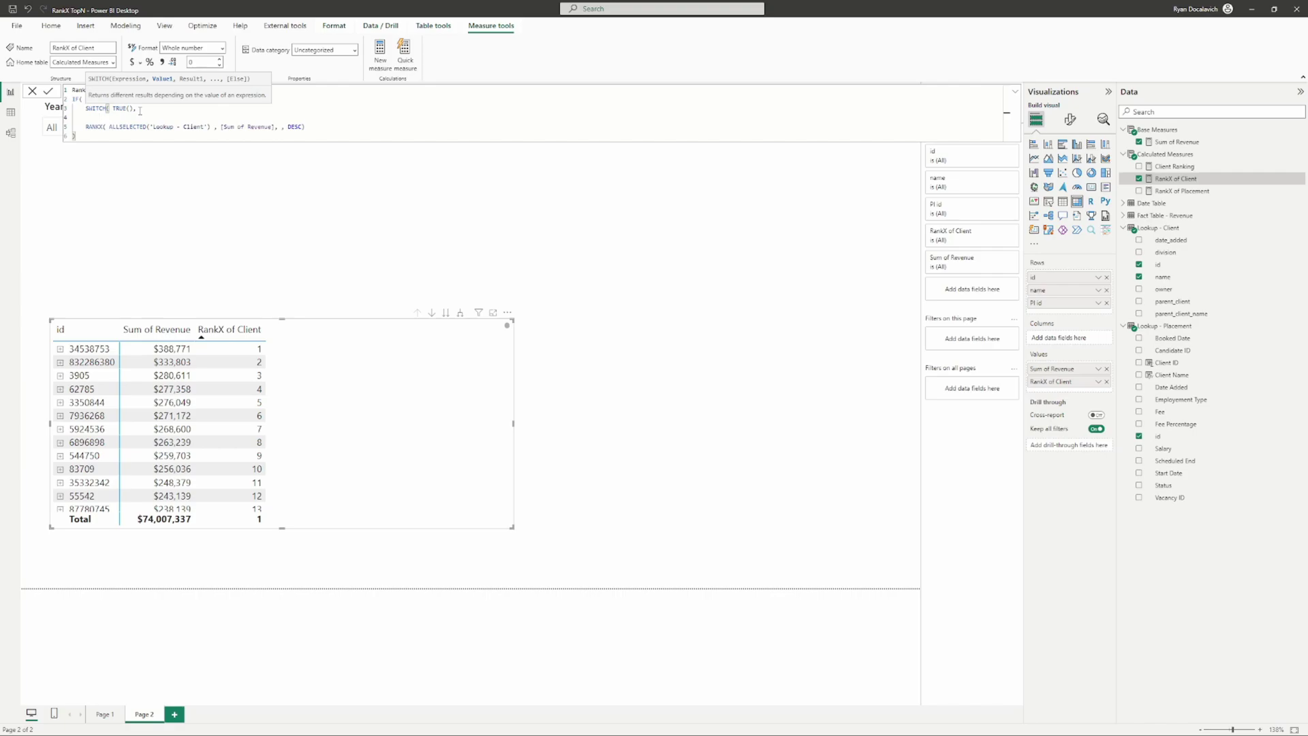
# - Paste the copied RANKX block inside SWITCH and remove its duplicated name and IF lines
pyautogui.write("RankX of Client = IF( [Sum of Revenue] <> BLANK(), RANKX( ALLSELECTED('Lookup - Client') , [Sum of Revenue], , DESC) )")
pyautogui.moveTo(211, 127); pyautogui.dragTo(78, 118)
pyautogui.press('BackSpace')
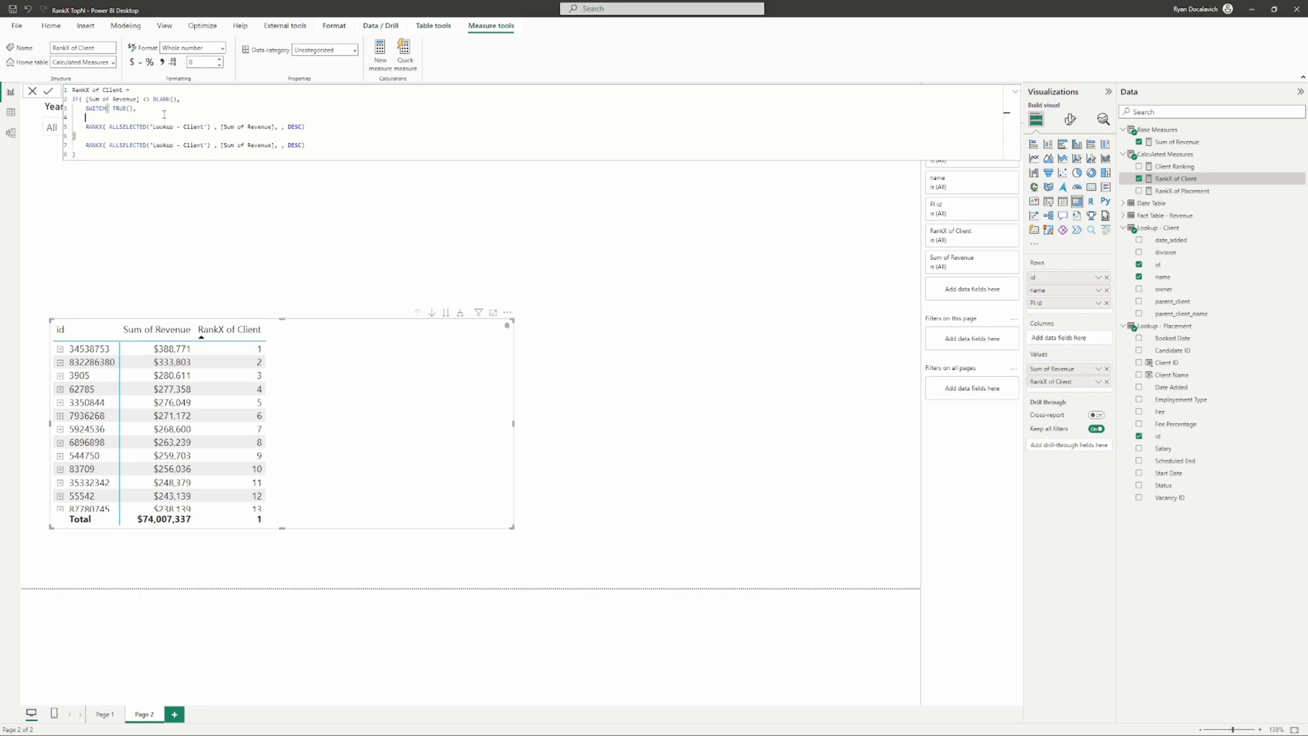
# - Add the HASONEVALUE('Lookup - Placement'[id]) condition as the first SWITCH test
pyautogui.write('Hason')
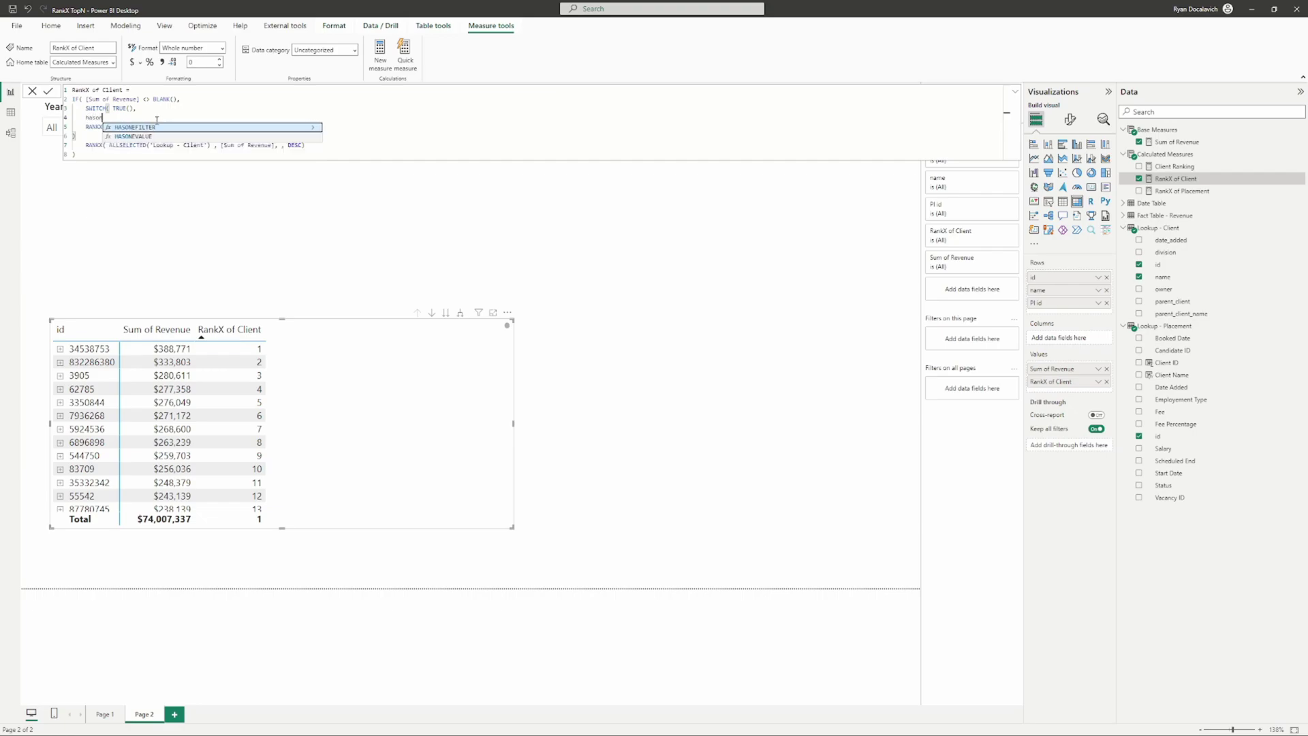
pyautogui.click(161, 136)
pyautogui.write('placemen')
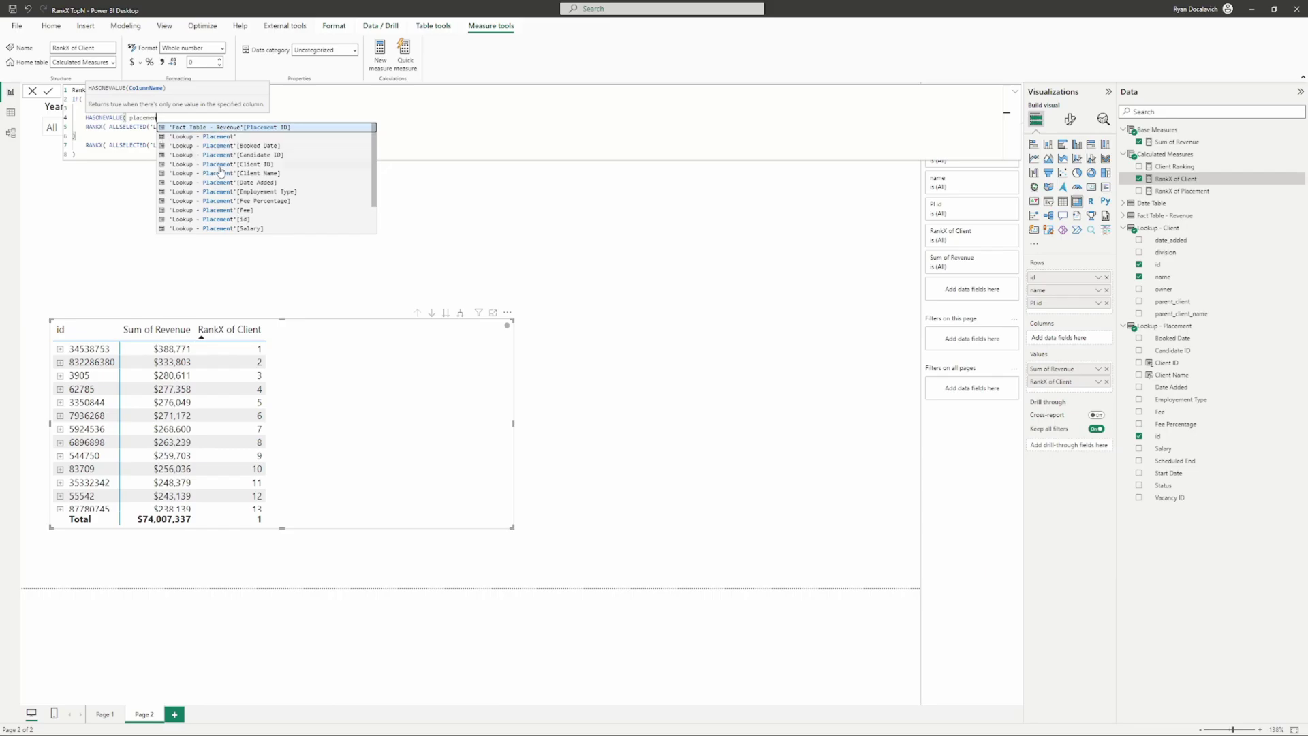
pyautogui.click(224, 219)
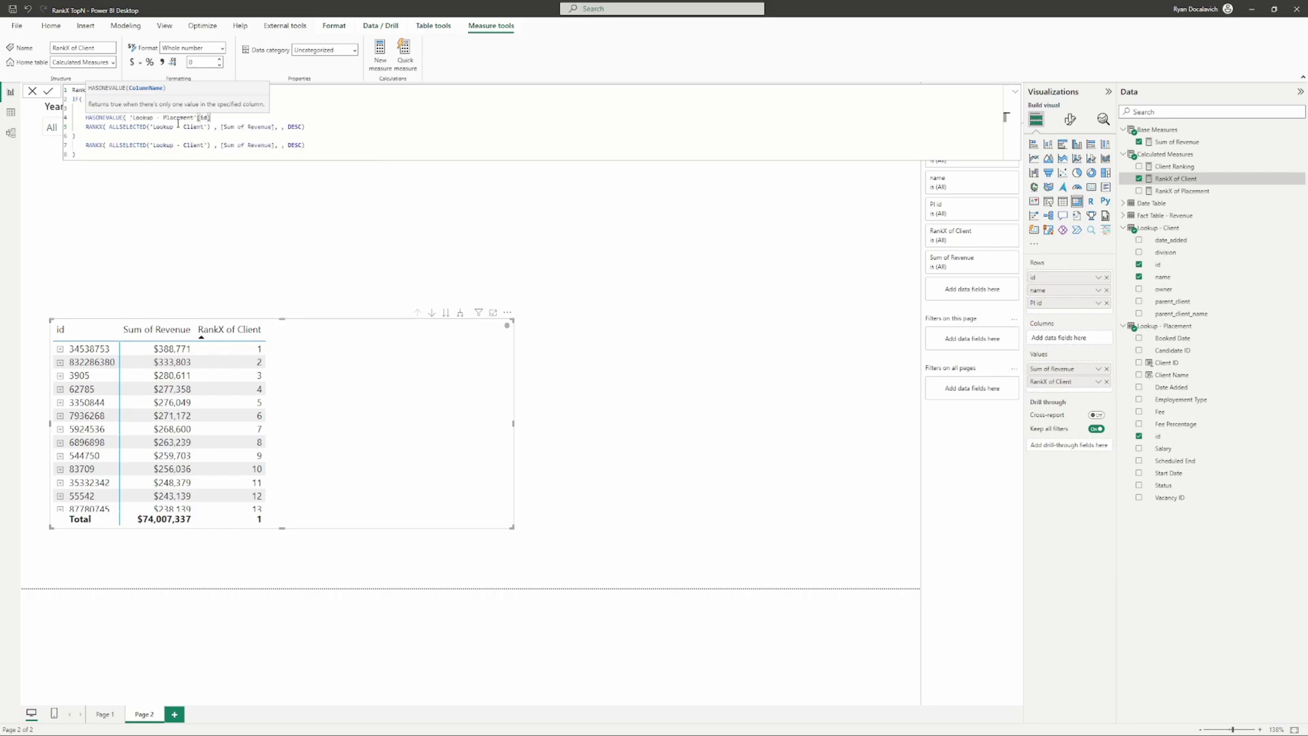
pyautogui.write('),')
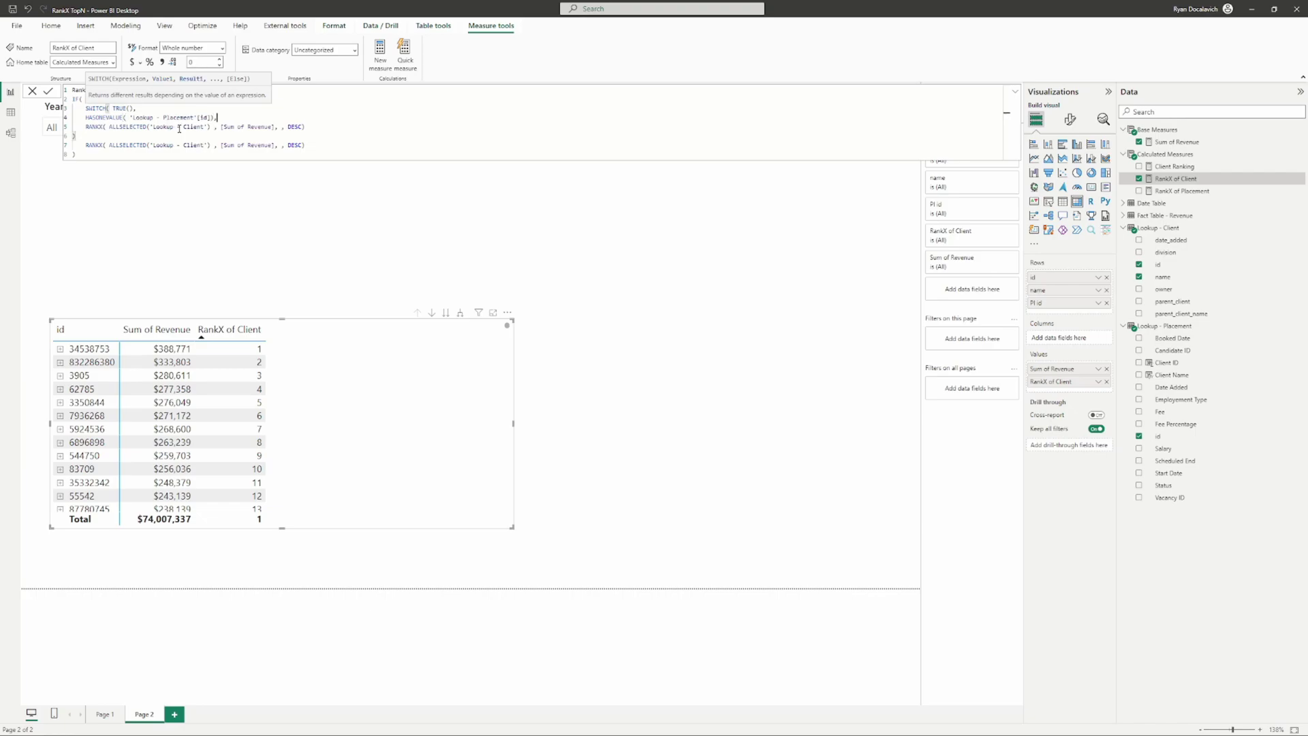
# - Make the first RANKX branch rank over 'Lookup - Placement', delete the stray bracket line, and add a comma
pyautogui.click(152, 127)
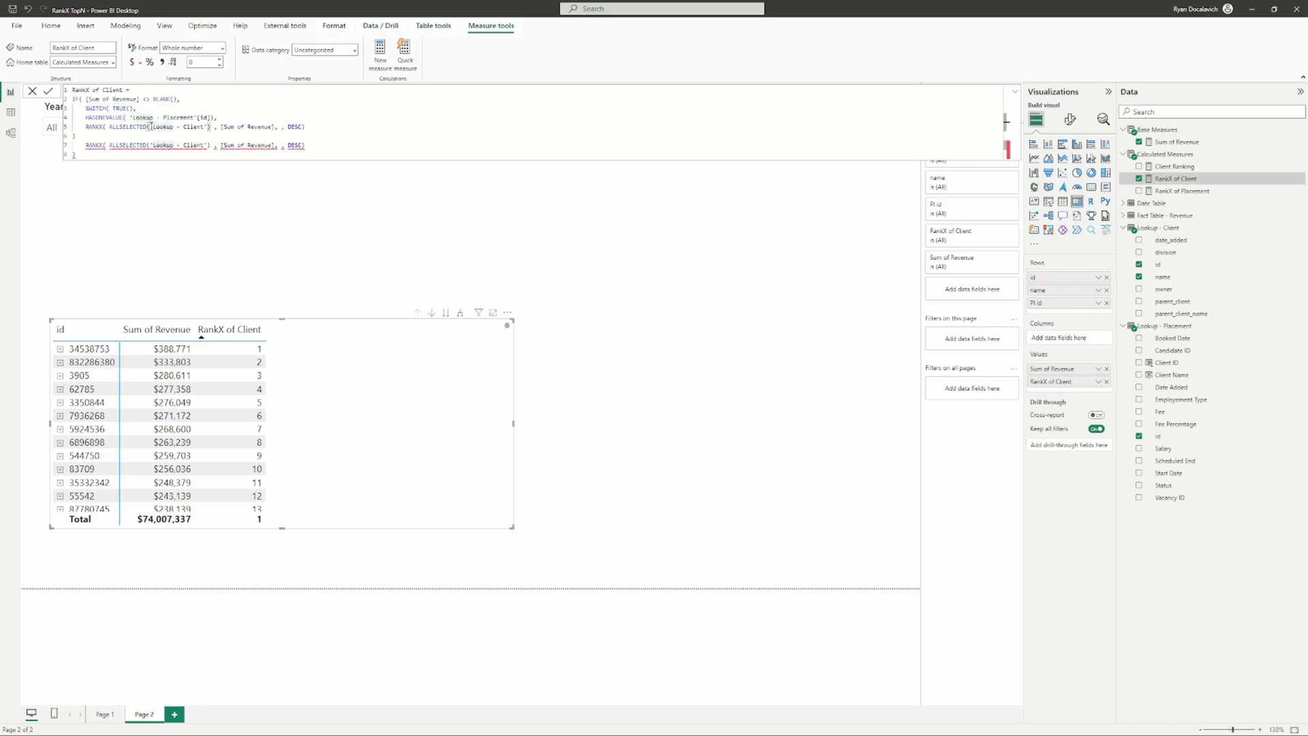
pyautogui.moveTo(152, 127); pyautogui.dragTo(212, 127)
pyautogui.write('p - Pla')
pyautogui.press('Tab')
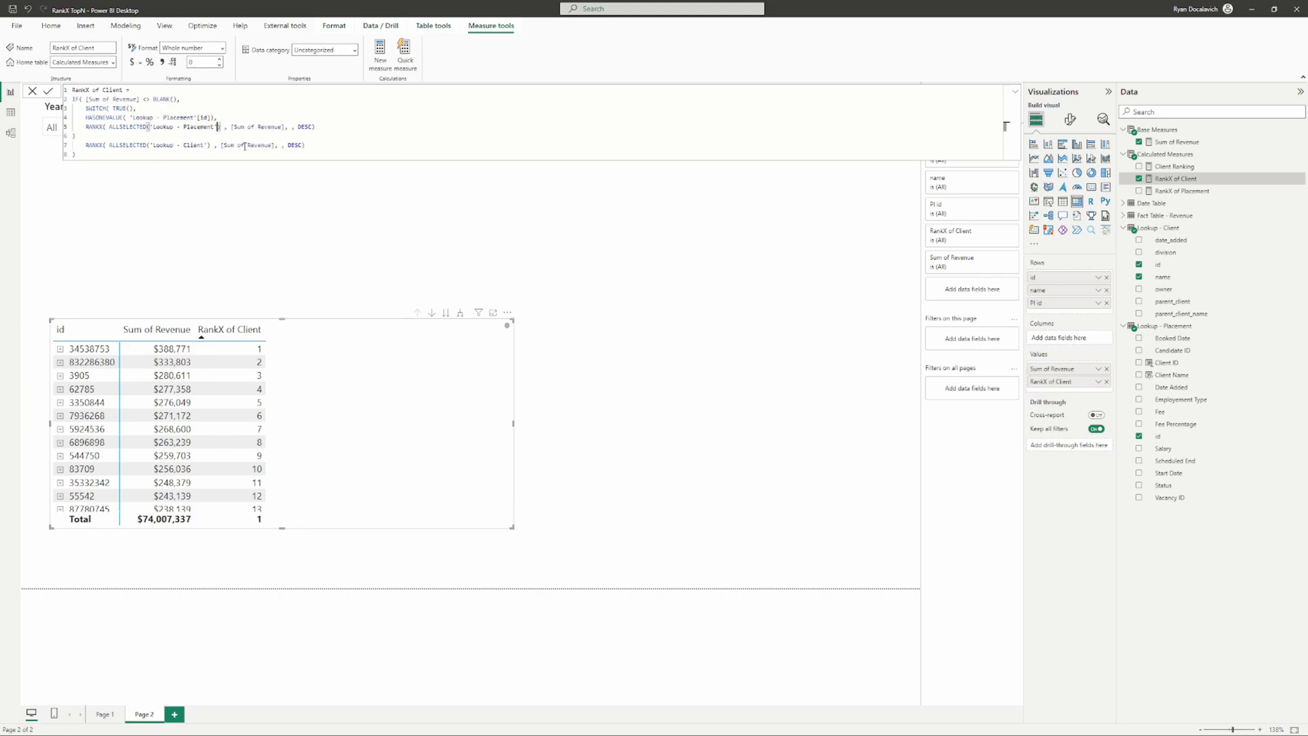
pyautogui.click(360, 125)
pyautogui.press('Delete')
pyautogui.press('Delete')
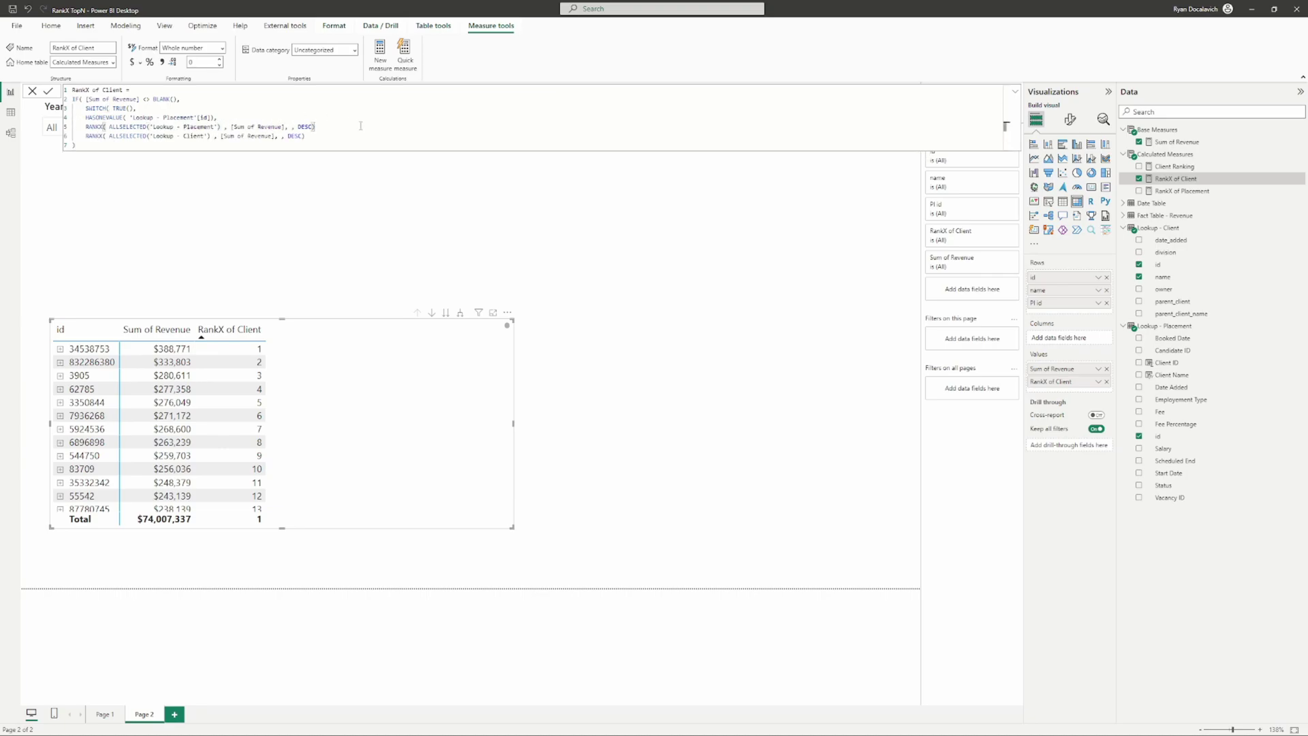
pyautogui.write(',')
pyautogui.click(319, 142)
# - Indent the SWITCH branches and closing bracket, then review the placement and client ranking branches
pyautogui.moveTo(137, 108); pyautogui.dragTo(85, 108)
pyautogui.moveTo(343, 136); pyautogui.dragTo(73, 117)
pyautogui.press('Tab')
pyautogui.click(269, 118)
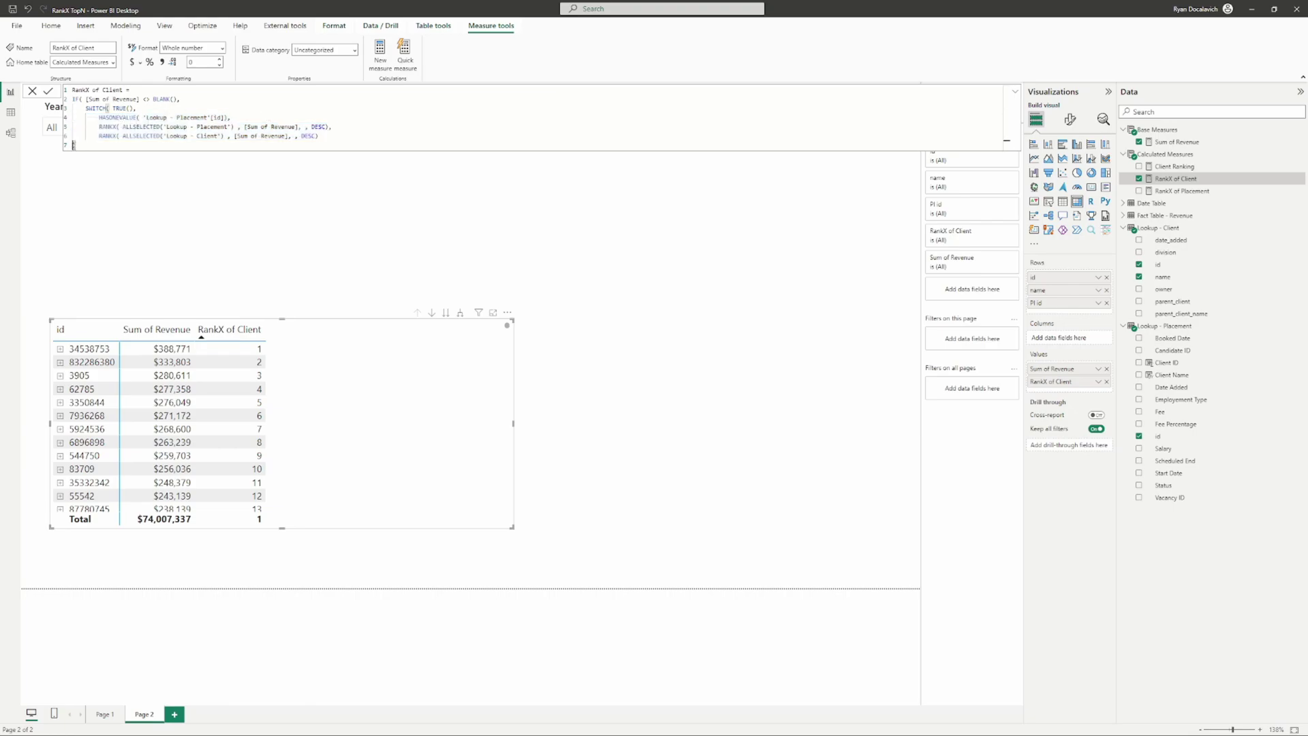
pyautogui.press('Tab')
pyautogui.moveTo(227, 118); pyautogui.dragTo(100, 118)
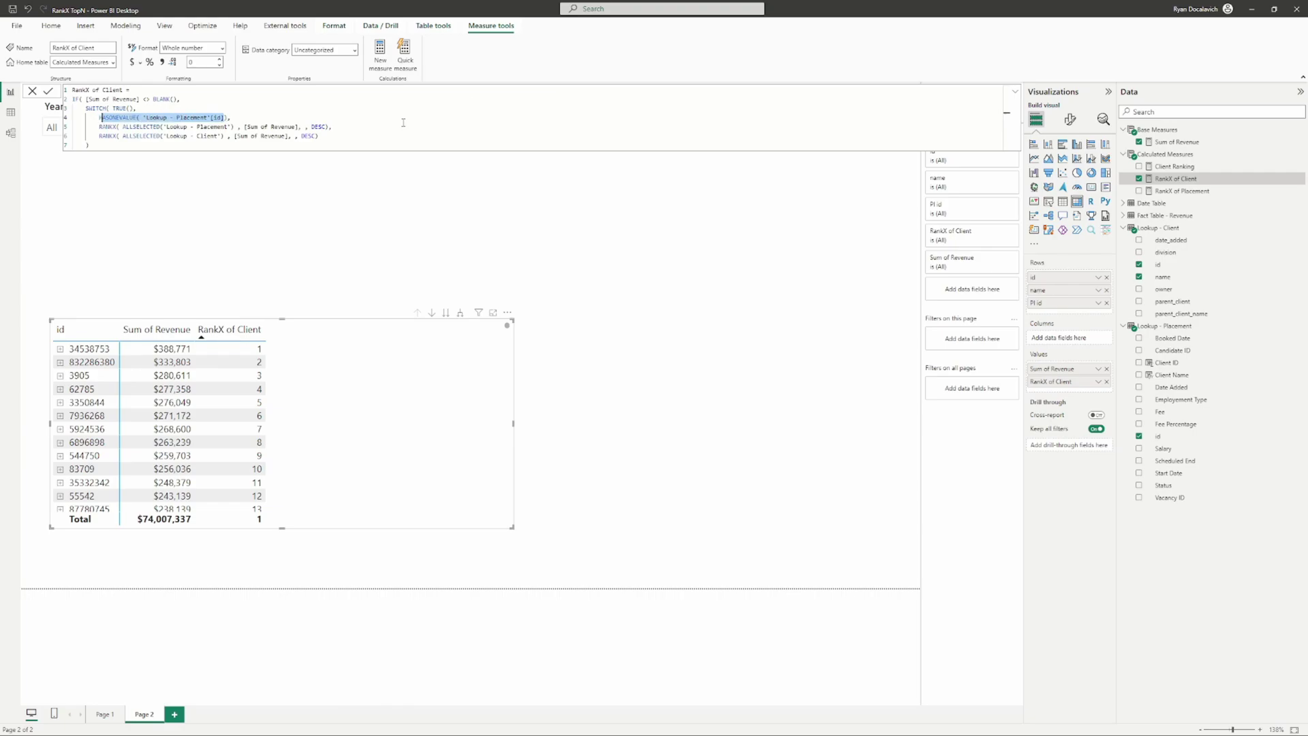
pyautogui.moveTo(332, 126); pyautogui.dragTo(100, 128)
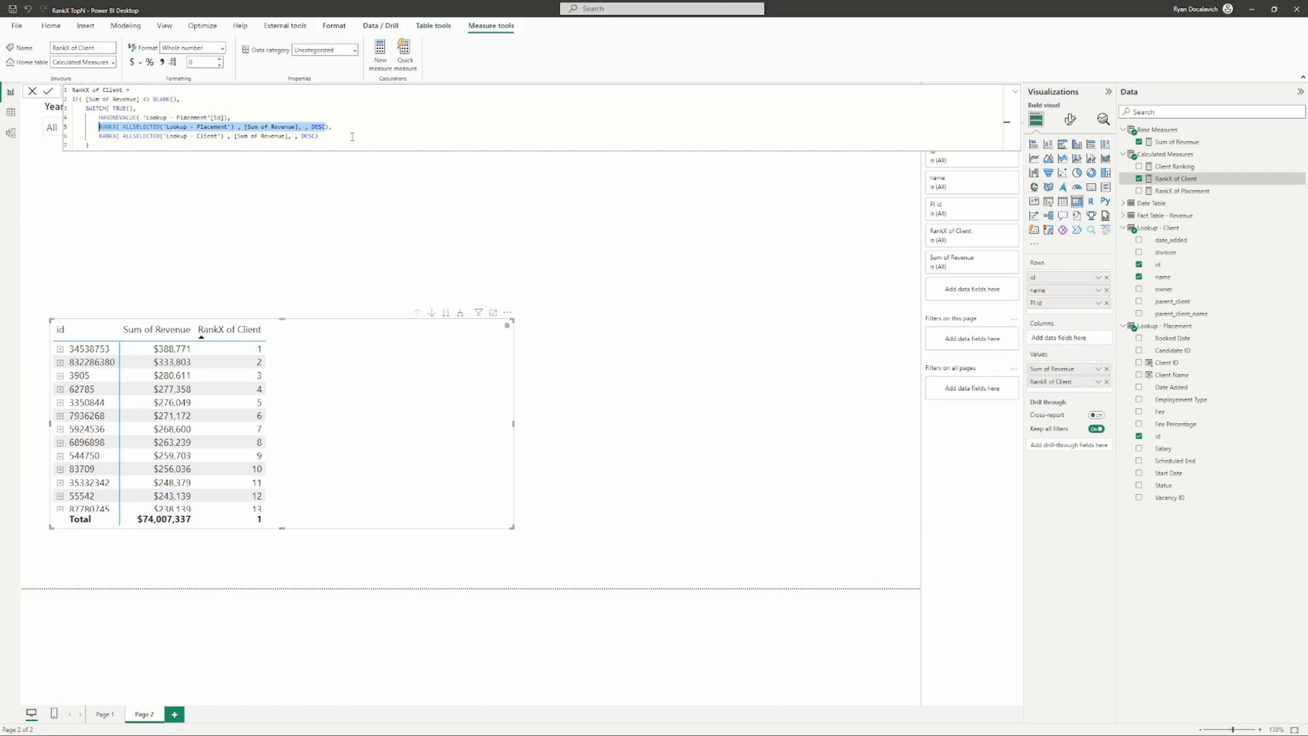
pyautogui.moveTo(352, 136); pyautogui.dragTo(73, 135)
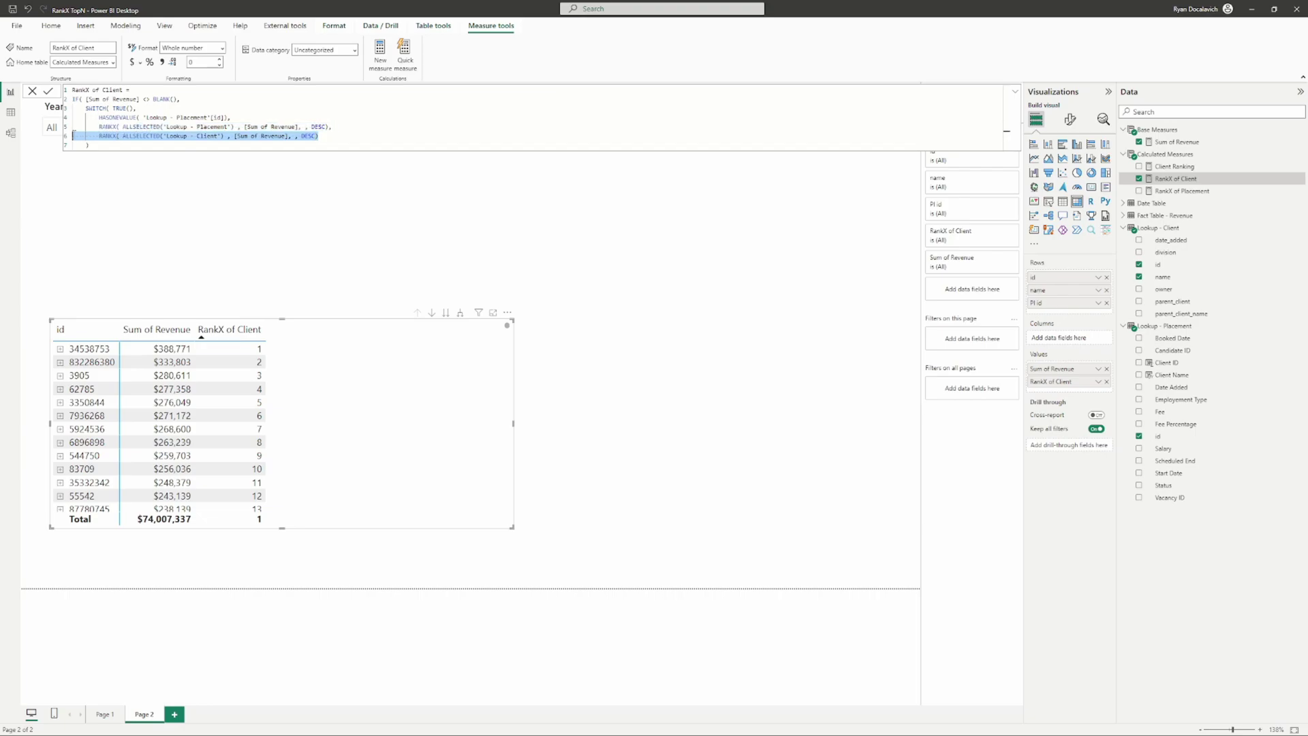
pyautogui.click(297, 150)
# - Finish the RankX of Client formula with a closing ')' on a new line
pyautogui.press('Return')
pyautogui.write(')')
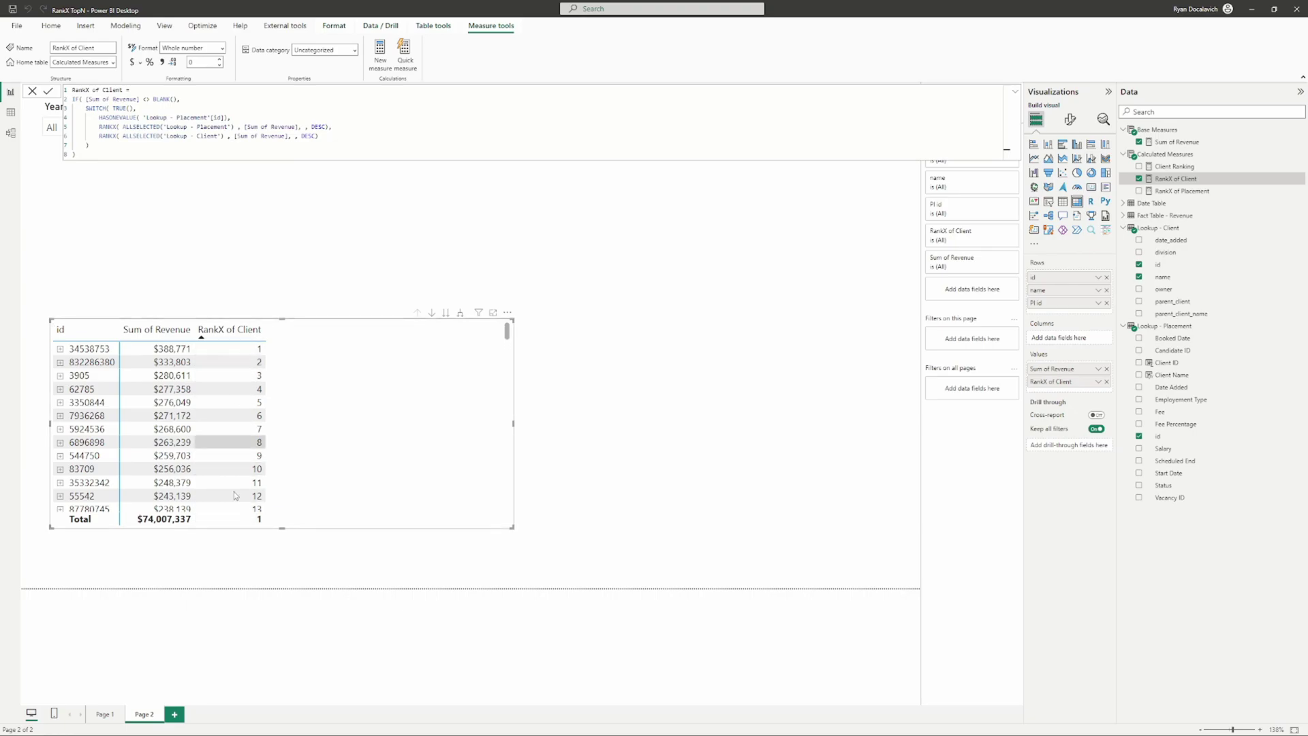
pyautogui.scroll(-5, 245, 457)
pyautogui.scroll(-4, 240, 451)
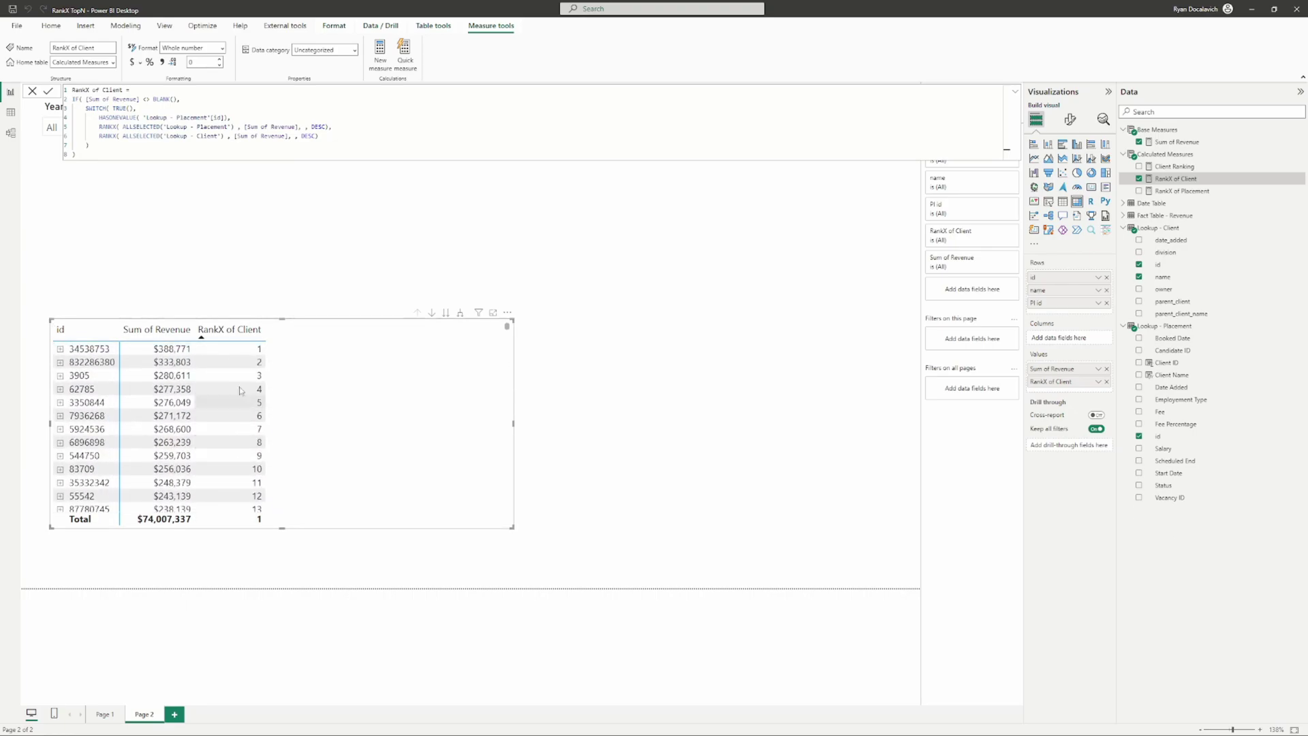
pyautogui.scroll(8, 240, 425)
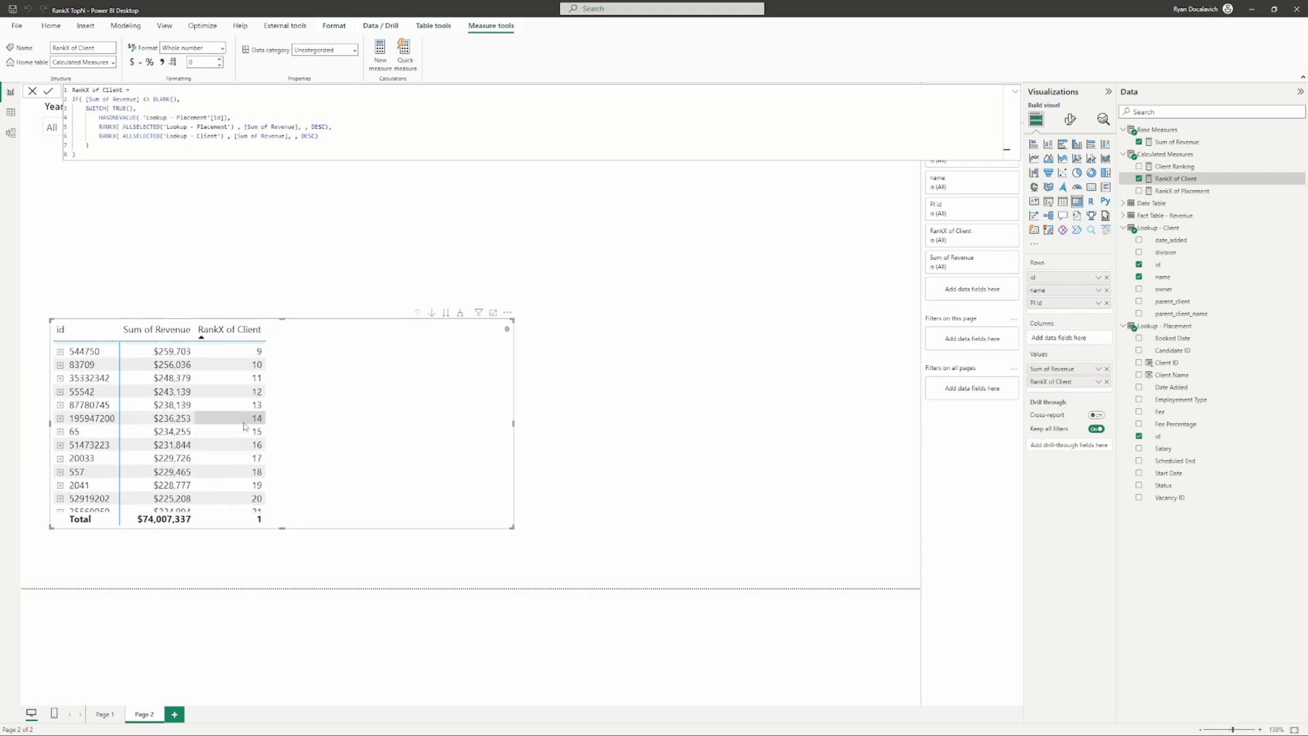
# - Expand client 832286380 and Davis Ltd to show placements ranked 1–15, then resize and reposition the matrix
pyautogui.click(60, 362)
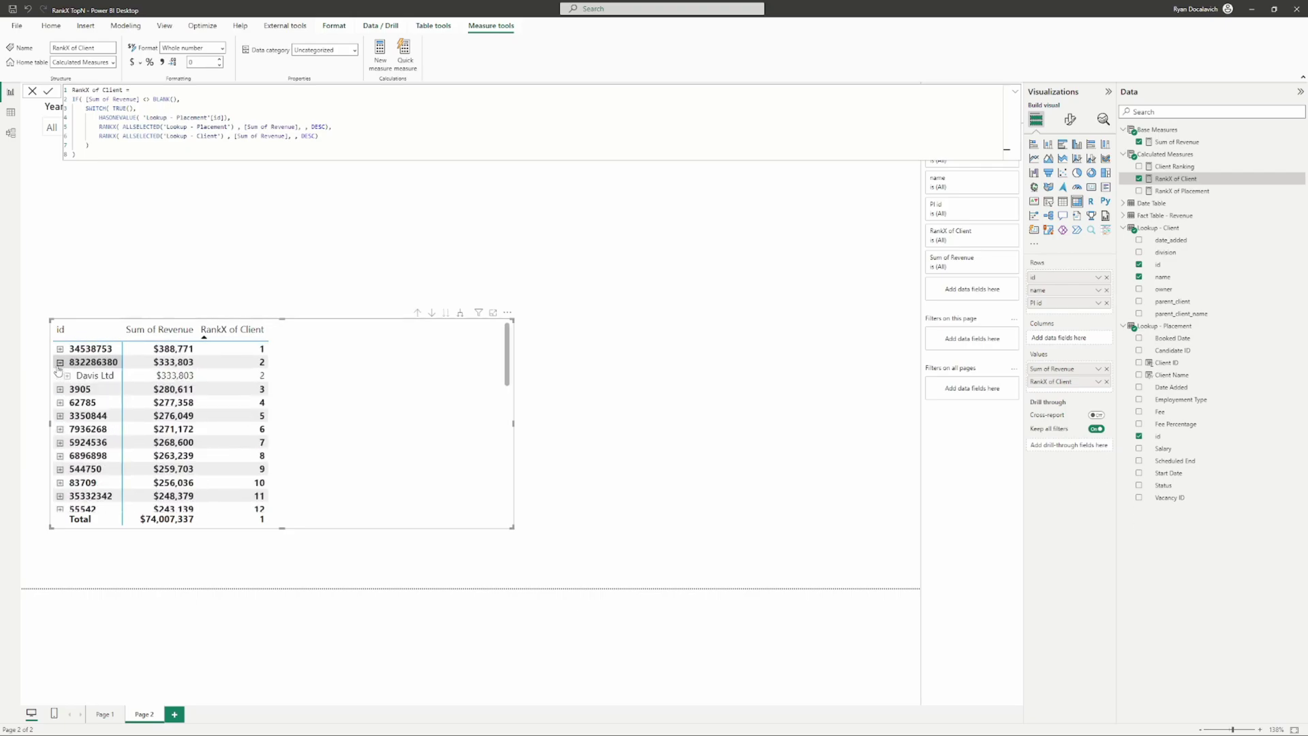
pyautogui.click(66, 376)
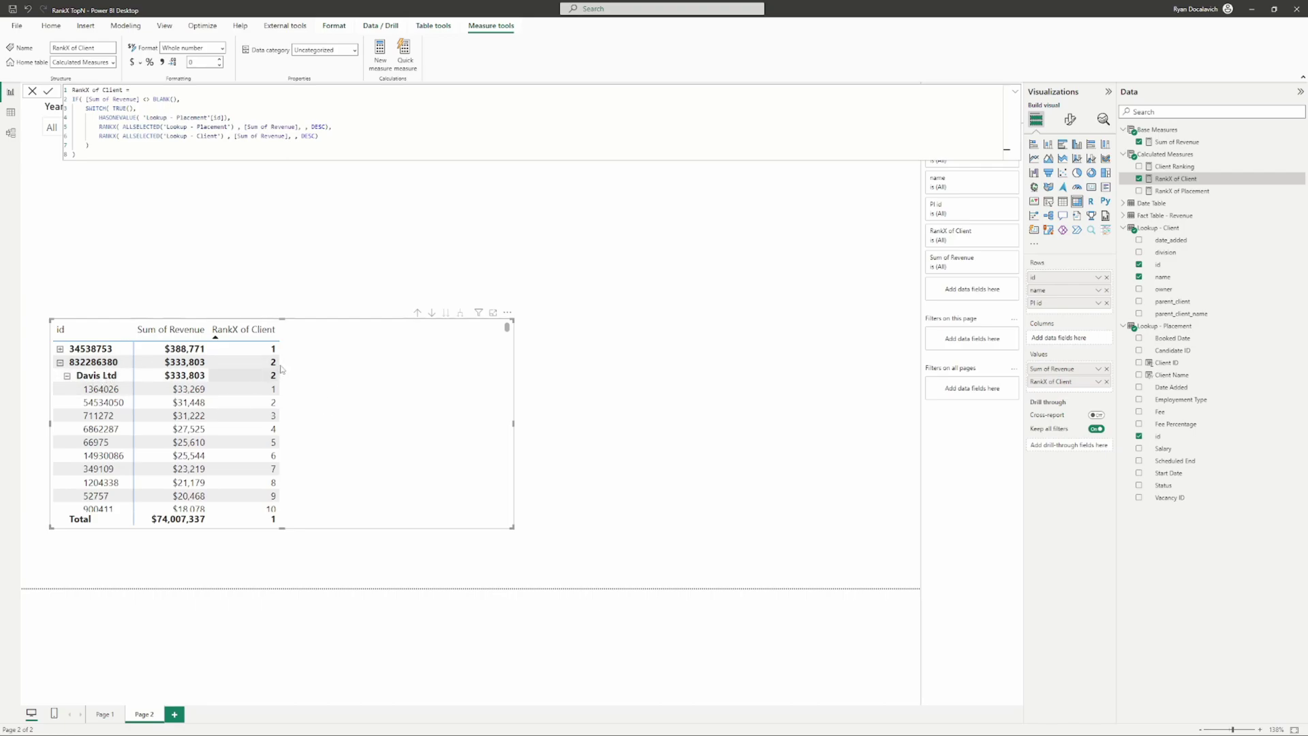
pyautogui.scroll(-3, 258, 429)
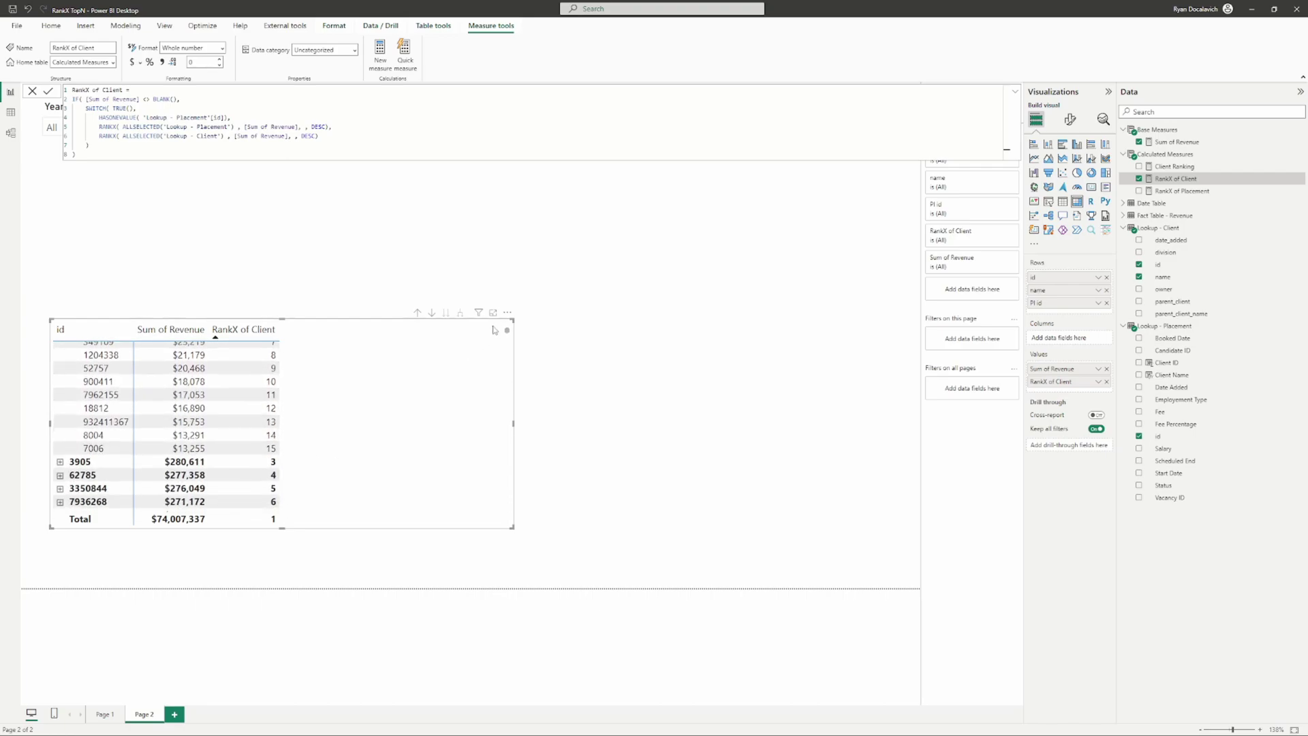
pyautogui.moveTo(512, 319); pyautogui.dragTo(714, 220)
pyautogui.moveTo(597, 276); pyautogui.dragTo(705, 269)
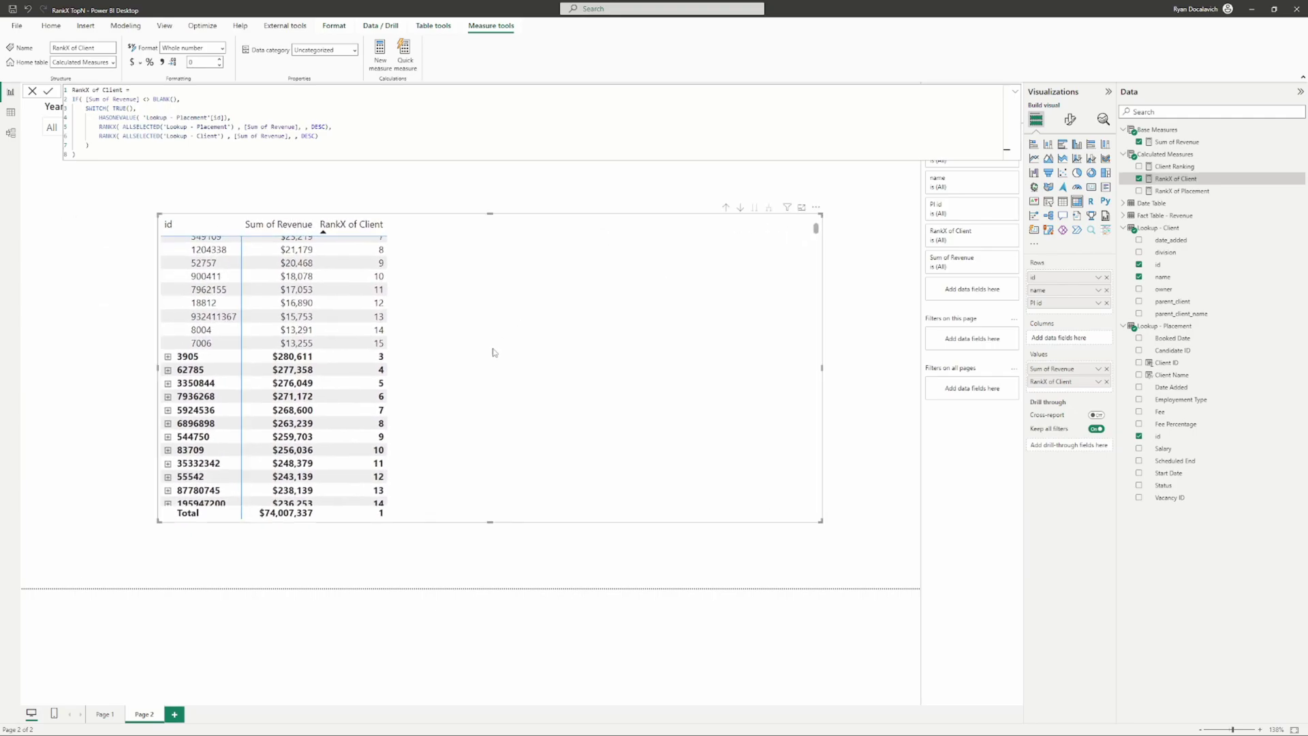
pyautogui.scroll(5, 406, 371)
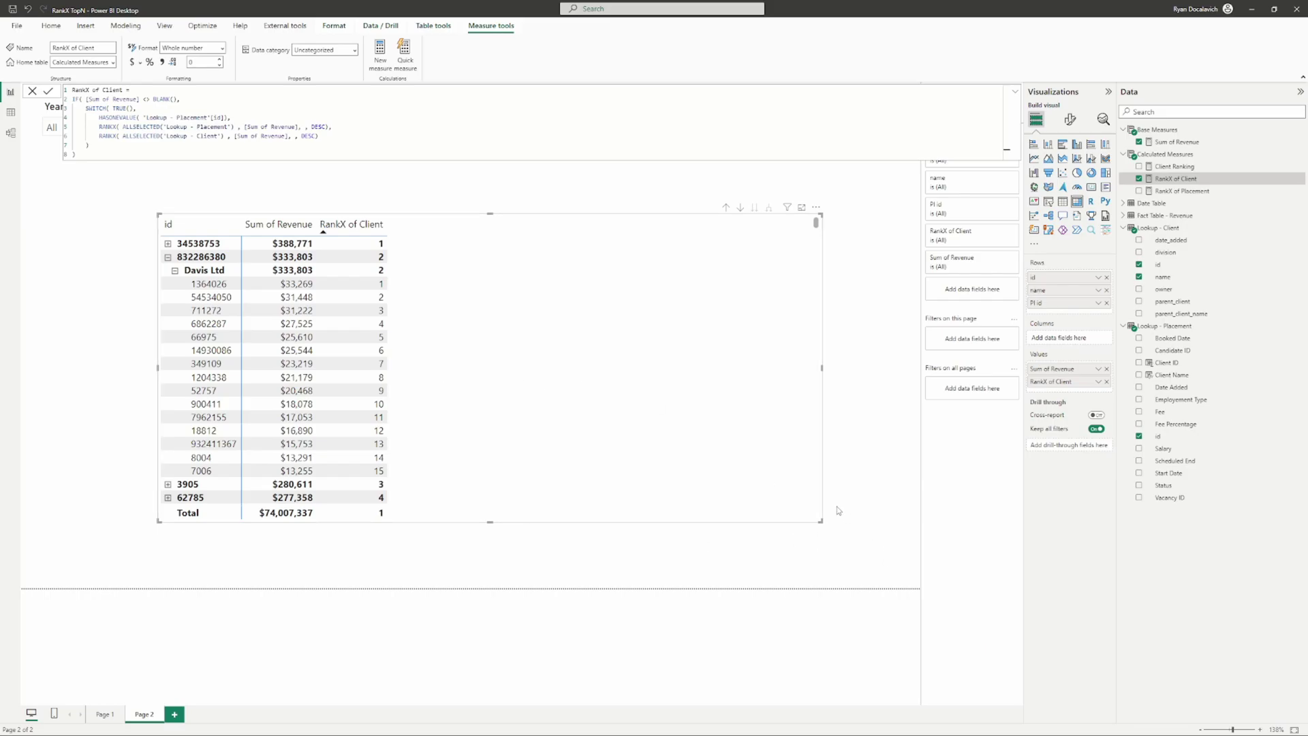
pyautogui.moveTo(819, 521); pyautogui.dragTo(433, 550)
pyautogui.moveTo(293, 208); pyautogui.dragTo(516, 198)
# - Set the Year, Month & Year slicer to 2021, bringing the matrix total to $59,639,217
pyautogui.click(227, 319)
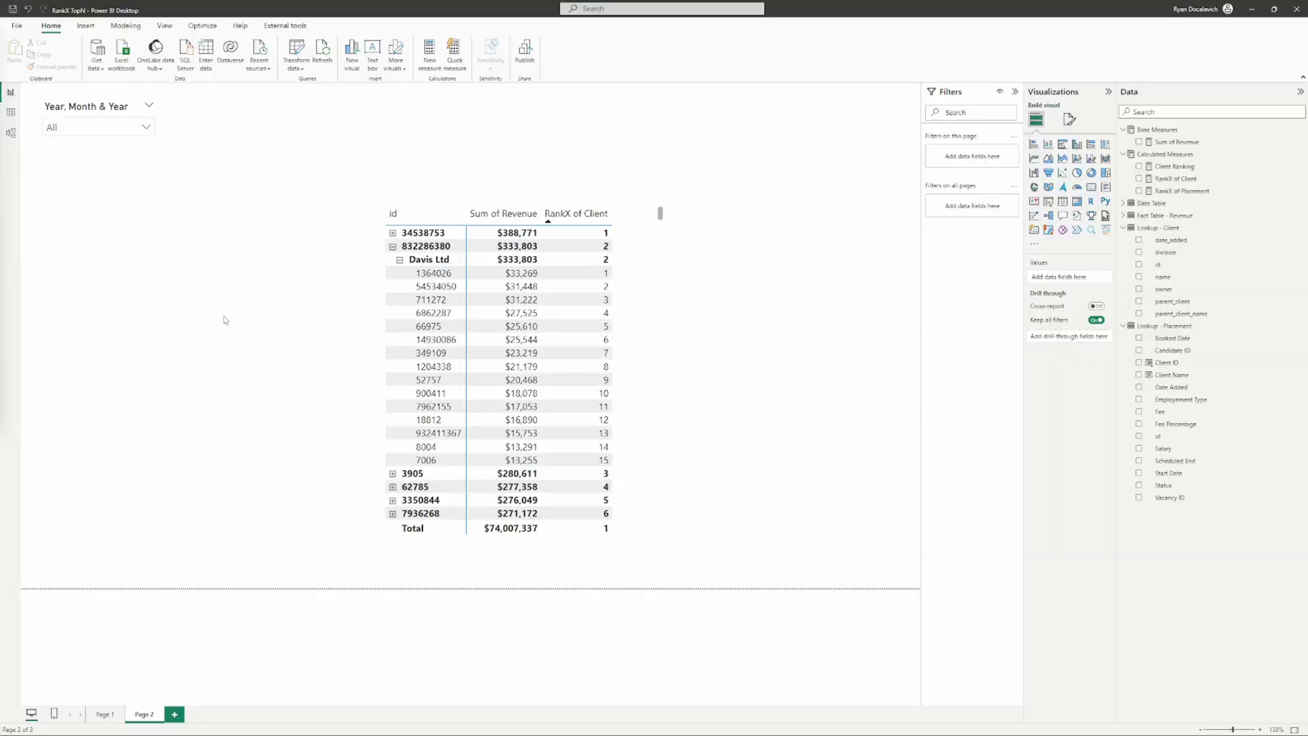
pyautogui.click(145, 131)
pyautogui.click(145, 128)
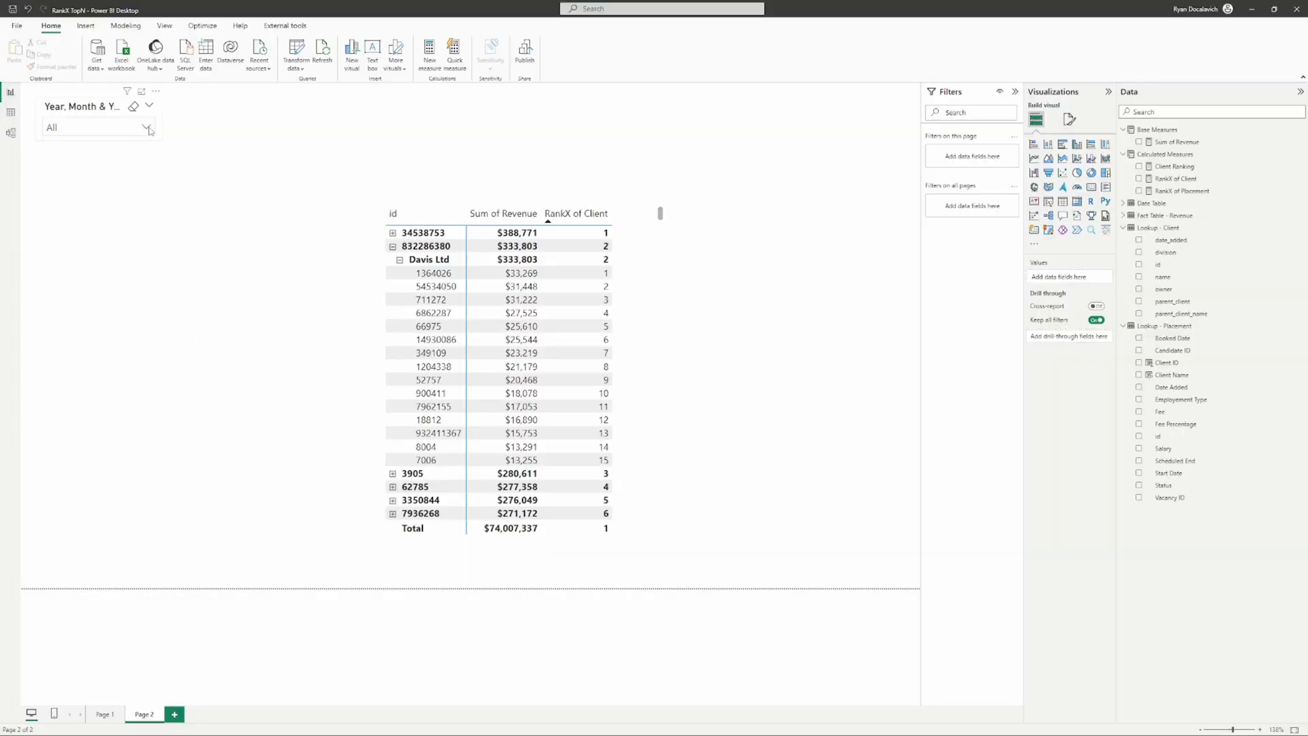
pyautogui.click(146, 128)
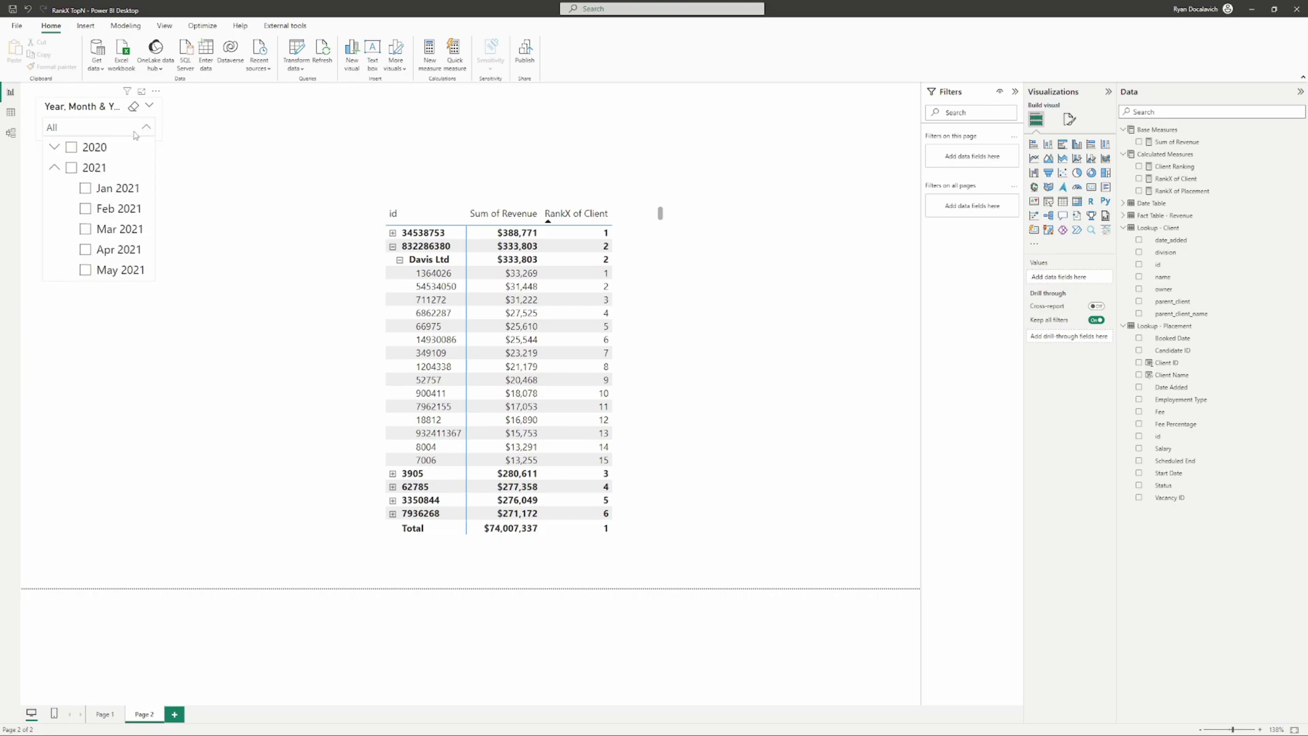
pyautogui.click(93, 168)
pyautogui.click(131, 125)
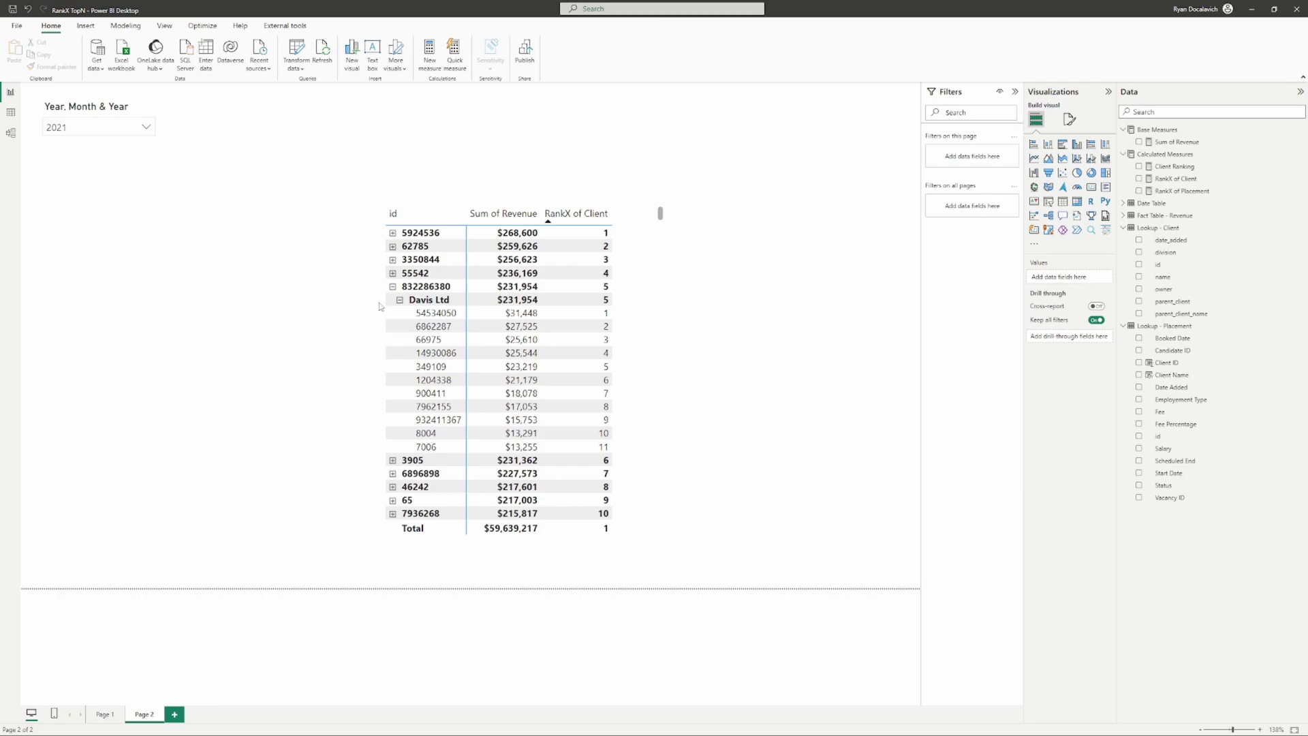
# - Collapse the client rows and change the date slicer from 2021 to January, March and May 2021
pyautogui.click(393, 286)
pyautogui.click(134, 128)
pyautogui.click(71, 167)
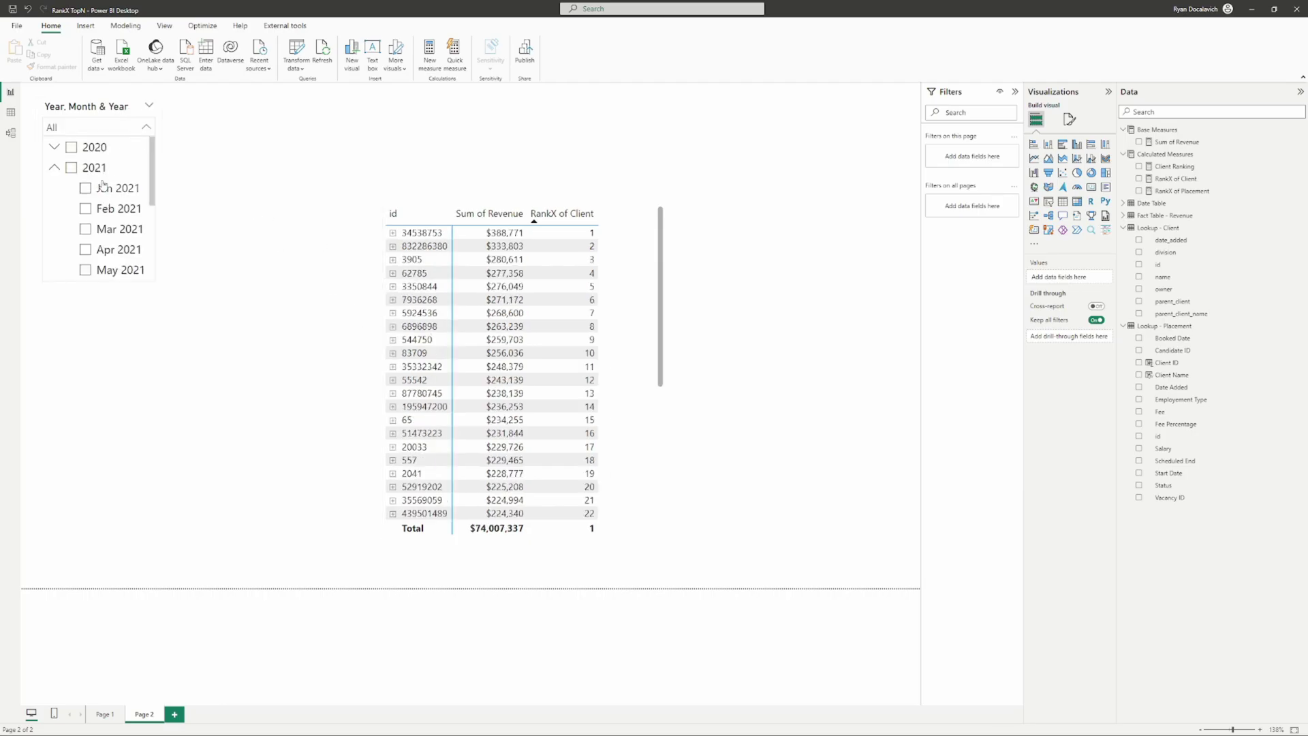
pyautogui.click(86, 188)
pyautogui.keyDown('ctrl'); pyautogui.click(85, 229); pyautogui.keyUp('ctrl')
pyautogui.keyDown('ctrl'); pyautogui.click(119, 269); pyautogui.keyUp('ctrl')
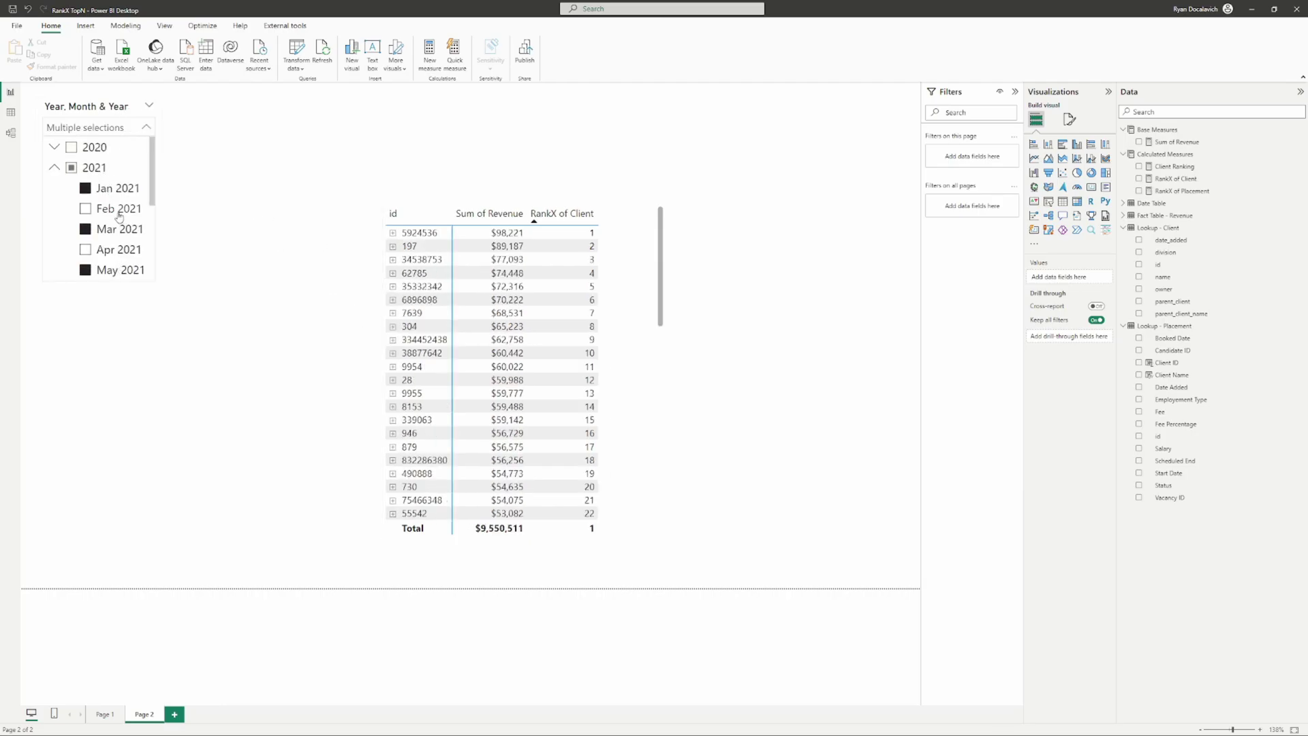
# - Expand the second-ranked client to show its four placements ranked 1–4, and widen the matrix
pyautogui.click(393, 246)
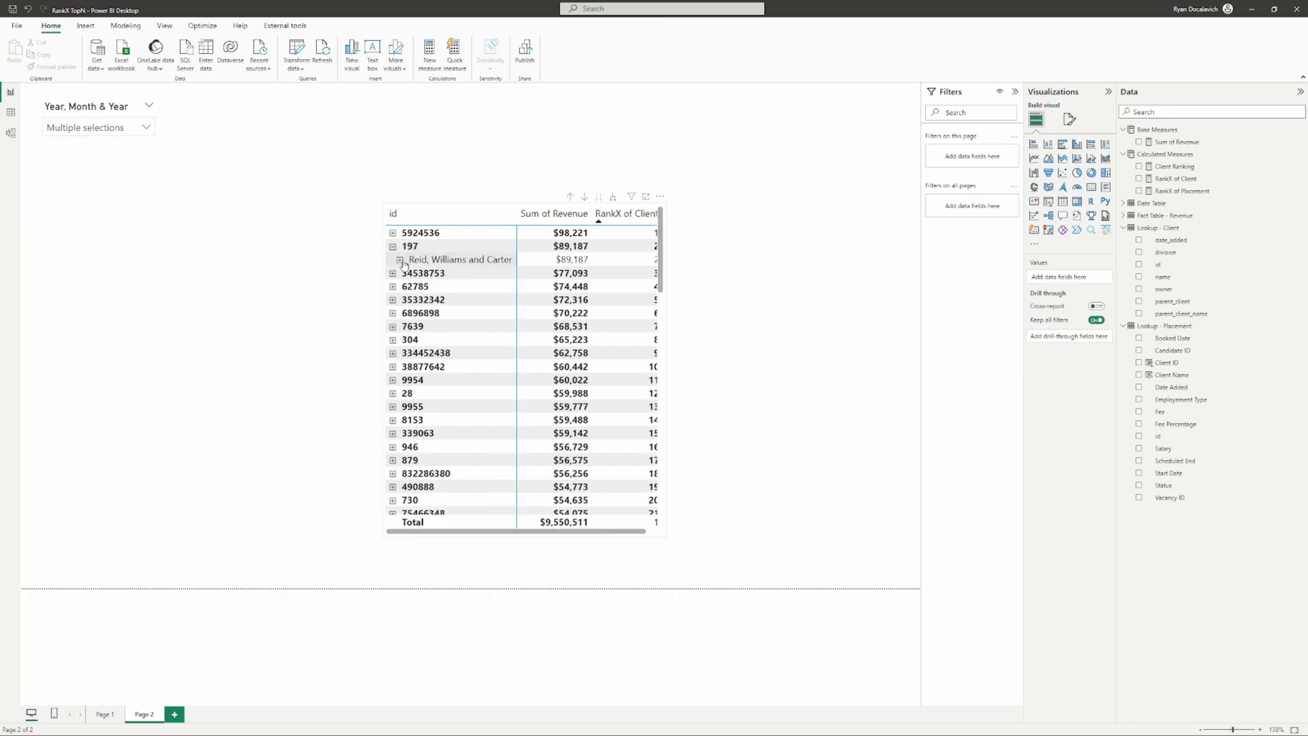
pyautogui.click(400, 260)
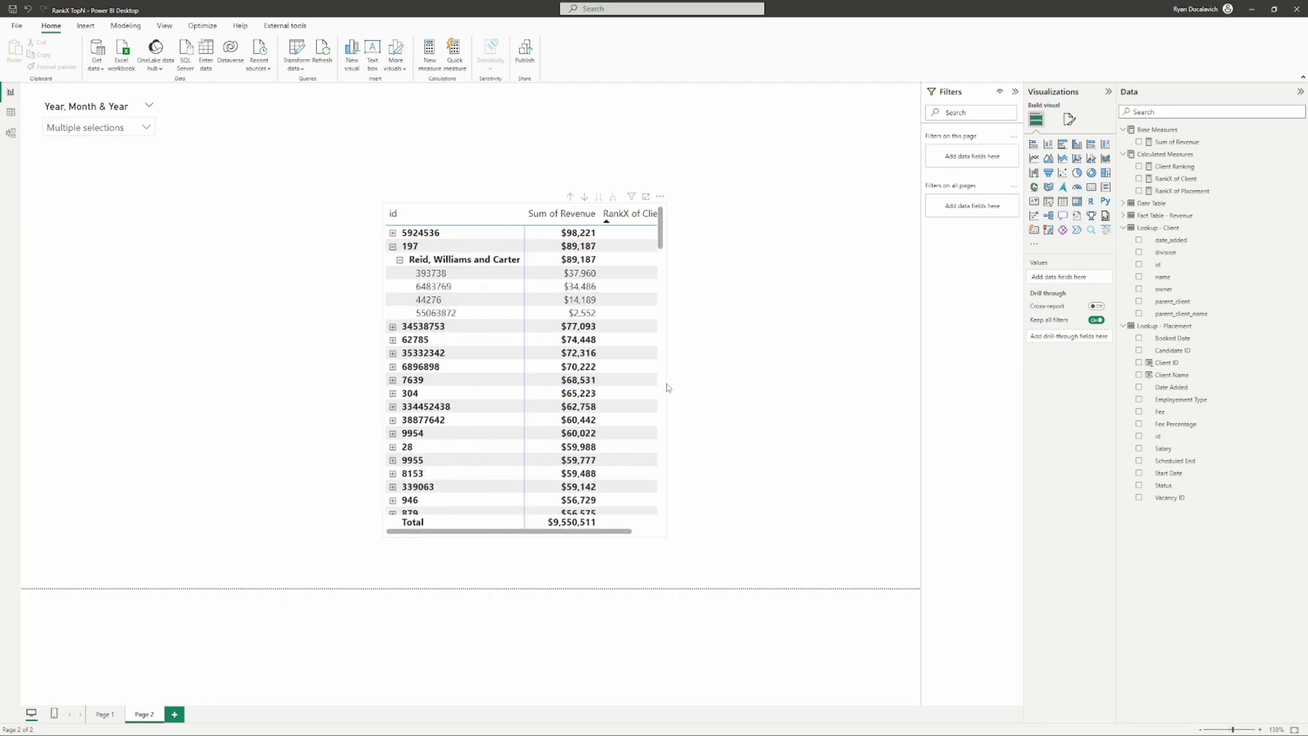
pyautogui.click(636, 382)
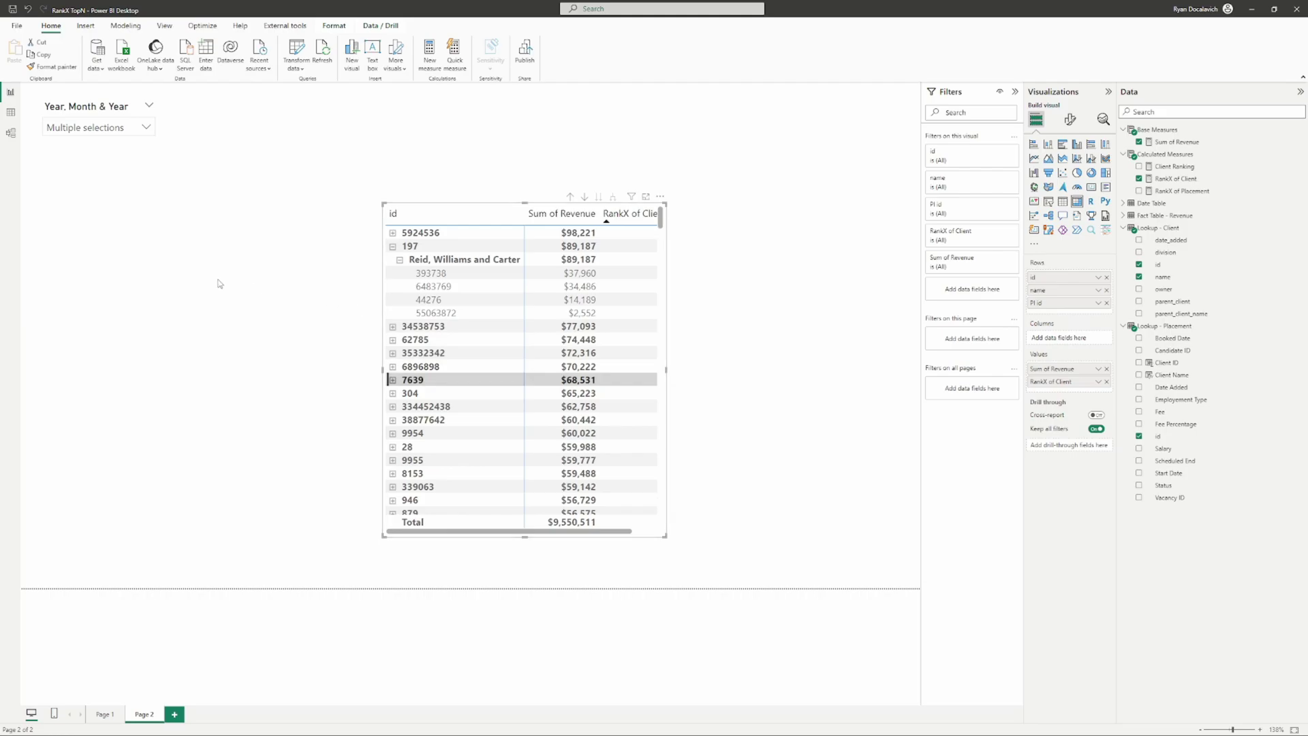
pyautogui.click(148, 275)
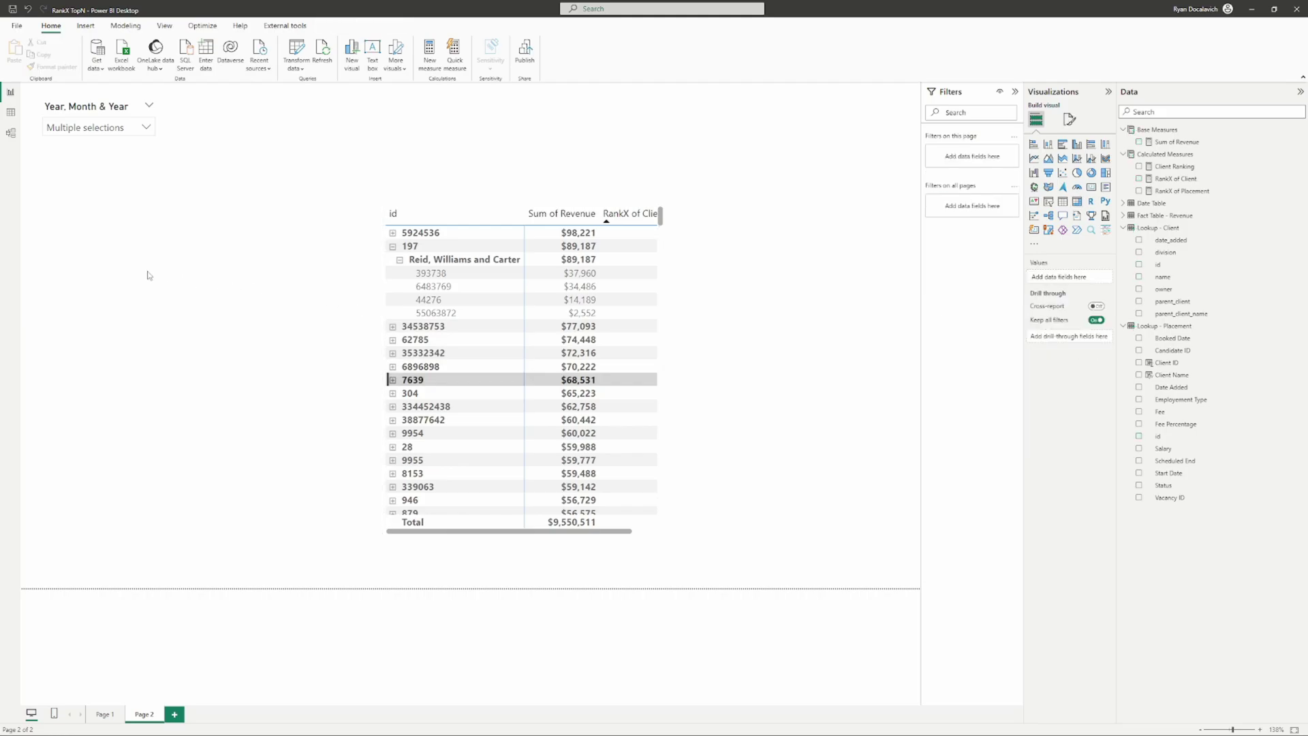
pyautogui.scroll(-5, 670, 385)
pyautogui.click(667, 370)
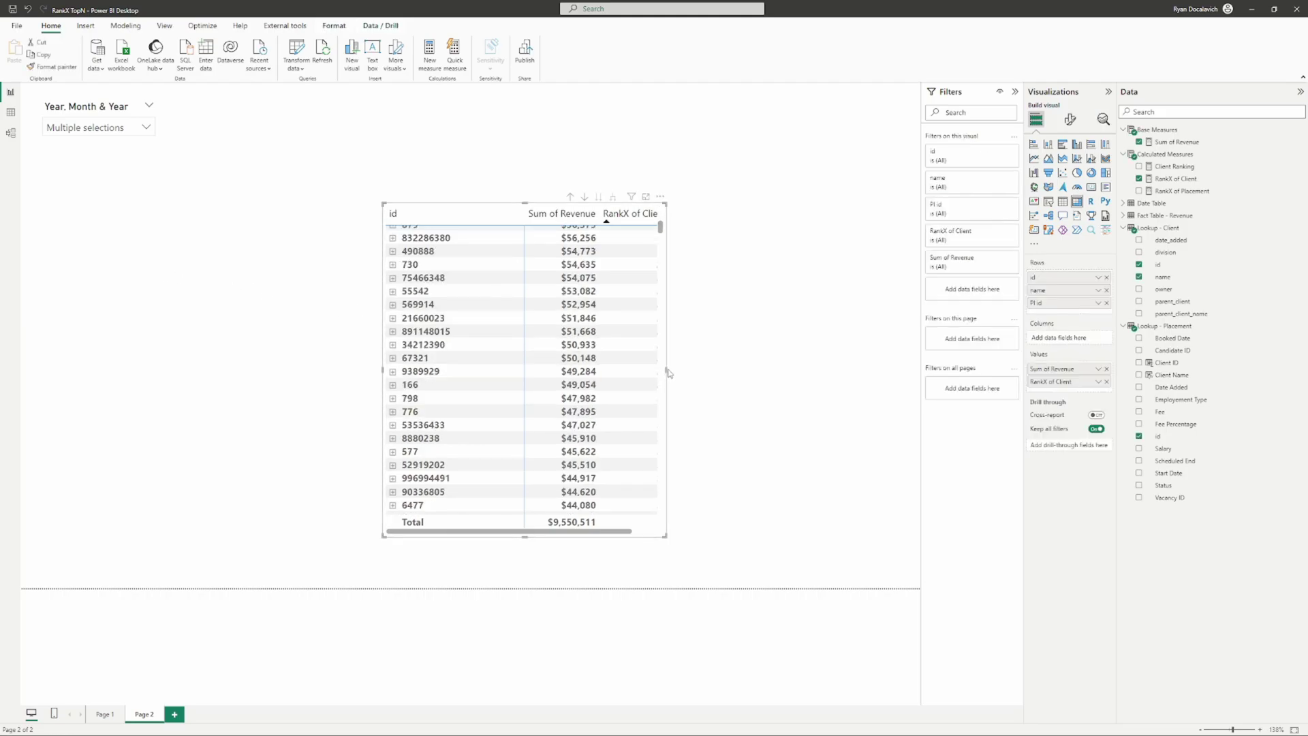
pyautogui.moveTo(669, 373); pyautogui.dragTo(762, 373)
pyautogui.scroll(5, 481, 354)
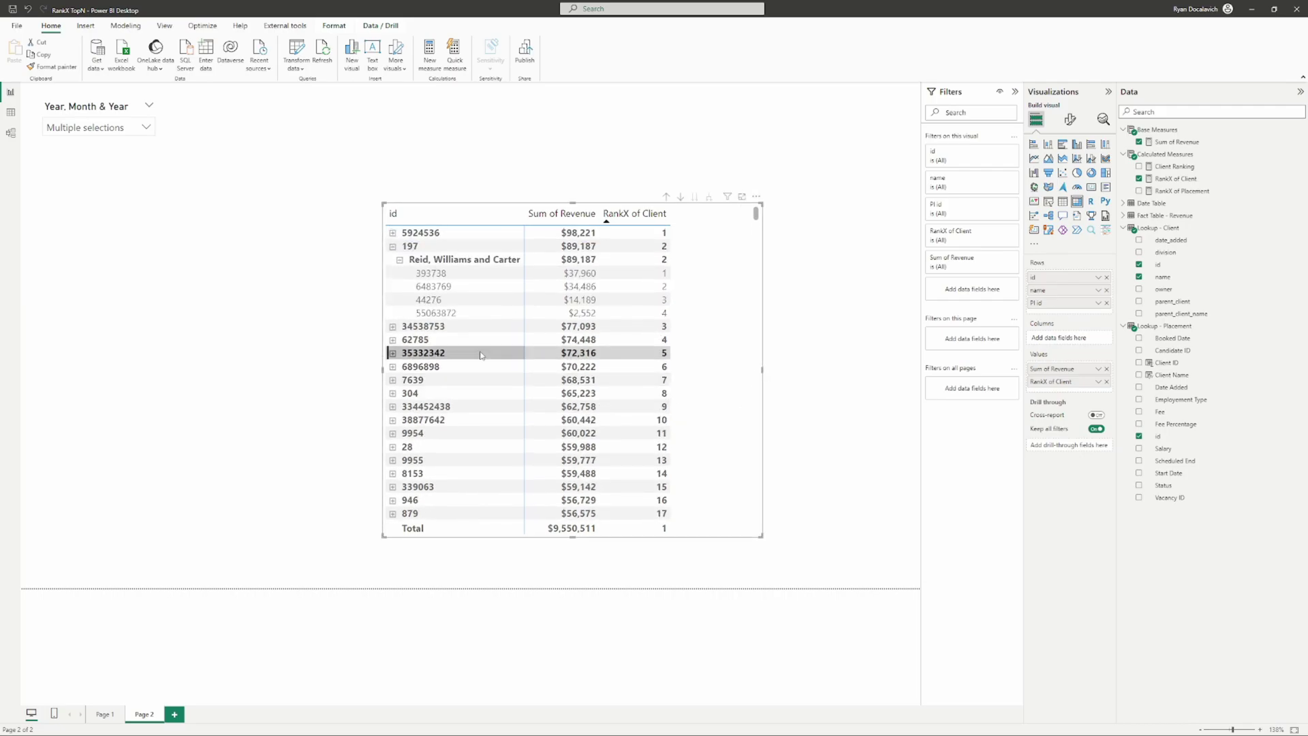
pyautogui.click(181, 348)
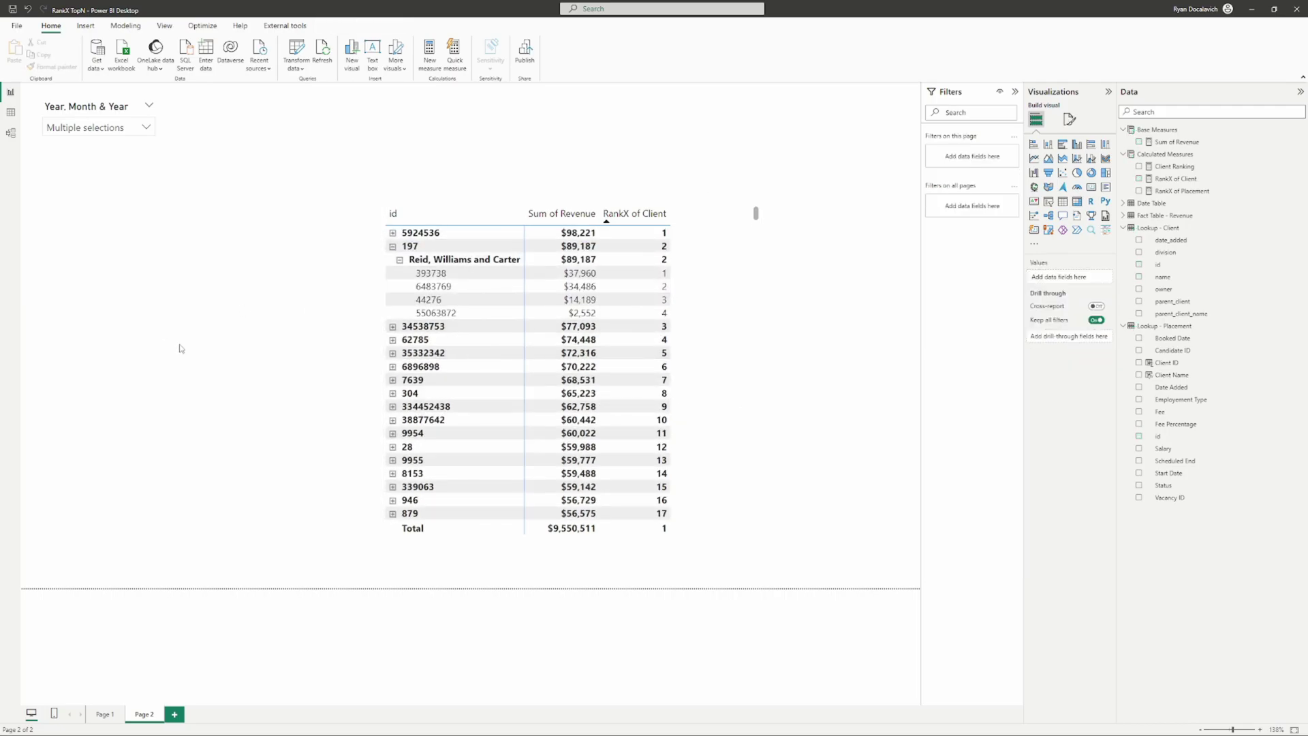